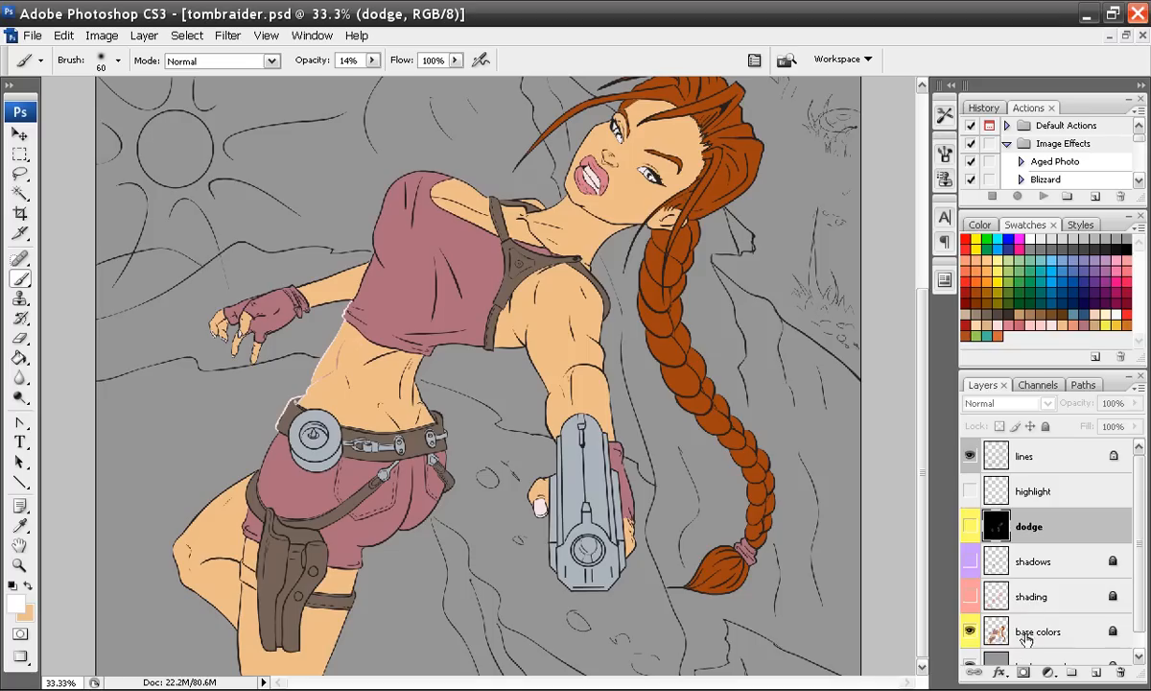
Step: Select all of the figure's skin areas with Color Range, sampling the flat skin tone on the figure
click(182, 36)
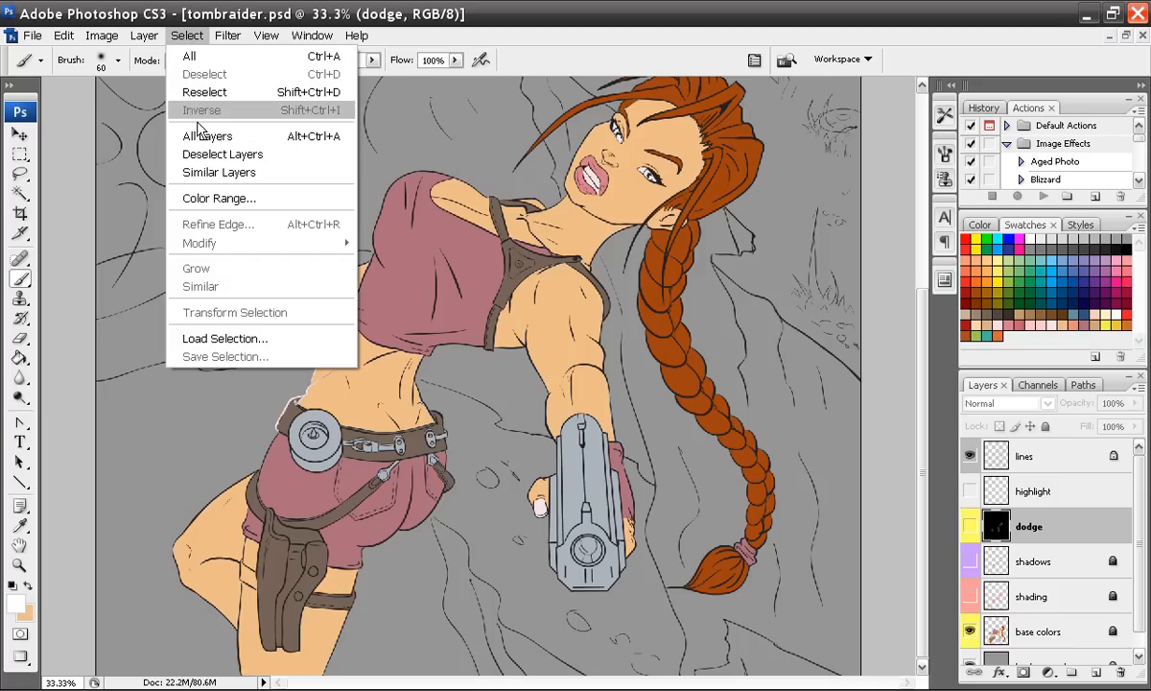
click(223, 198)
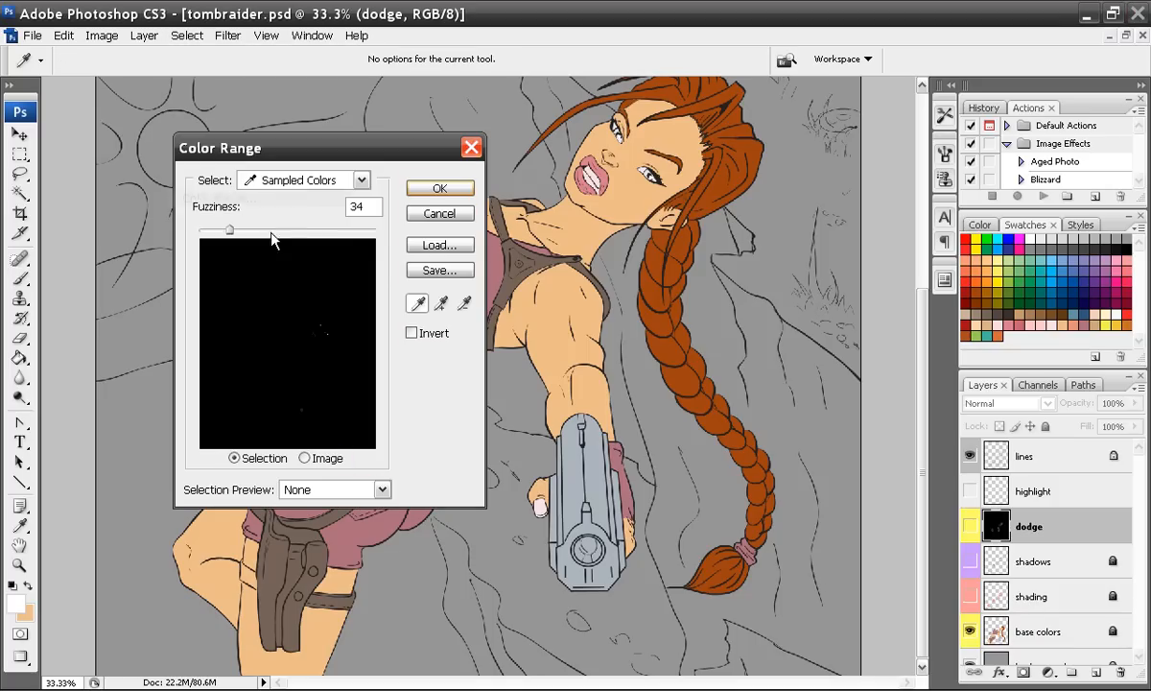
click(508, 278)
click(439, 188)
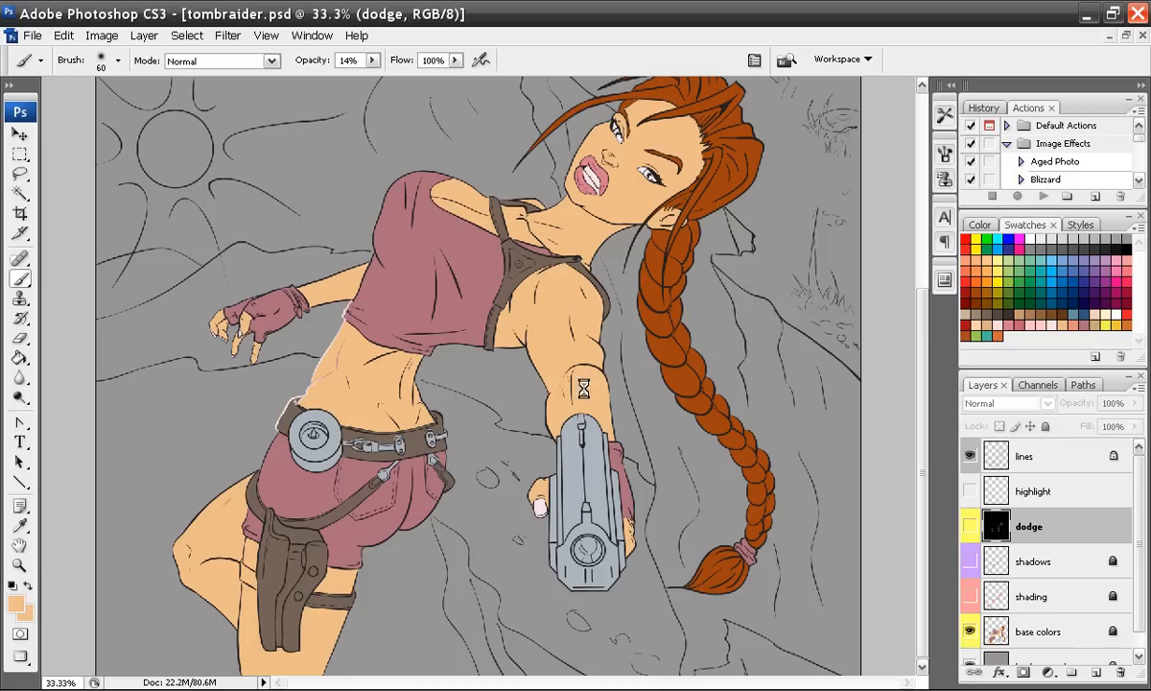
Step: Show the shading, shadows, dodge and highlight layers and hide the selection outline
click(971, 596)
click(970, 562)
click(969, 527)
click(971, 492)
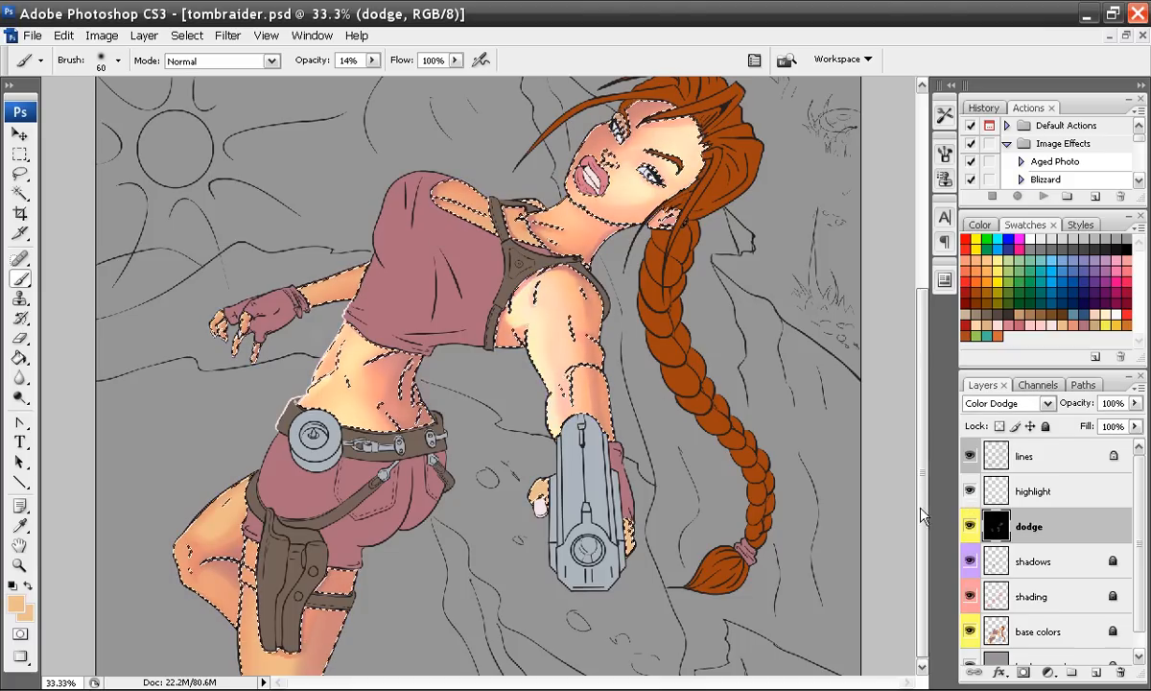
key(ctrl+d)
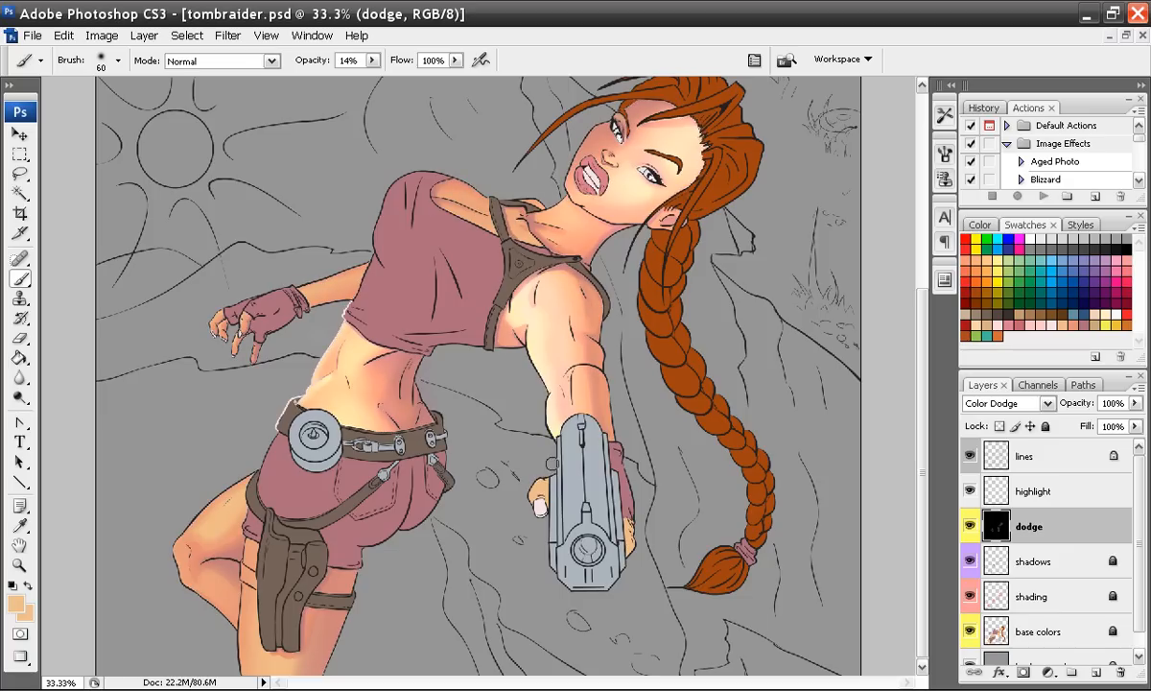
Step: Examine the dodge glow on the midriff and along the waist's outer edge at 200% zoom
key(ctrl+plus)
key(ctrl+plus)
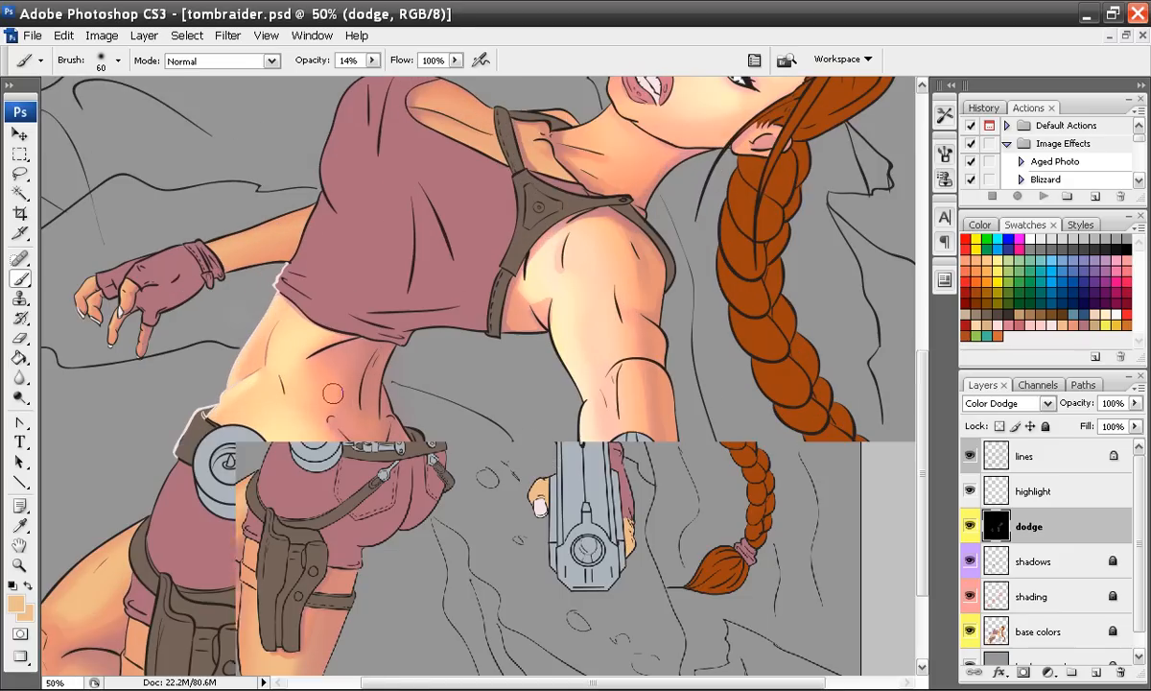
key(space)
drag(252, 401, 390, 437)
key(ctrl+plus)
key(ctrl+plus)
key(space)
drag(280, 518, 483, 337)
key(space)
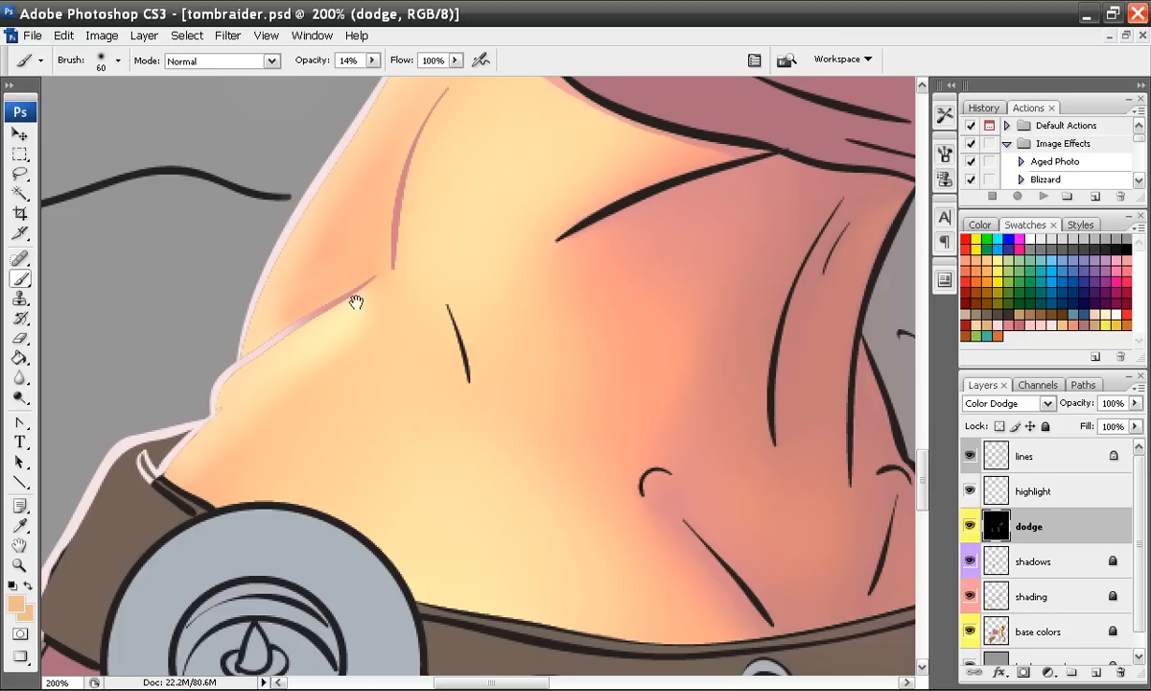
drag(356, 301, 347, 384)
key(space)
drag(488, 271, 476, 332)
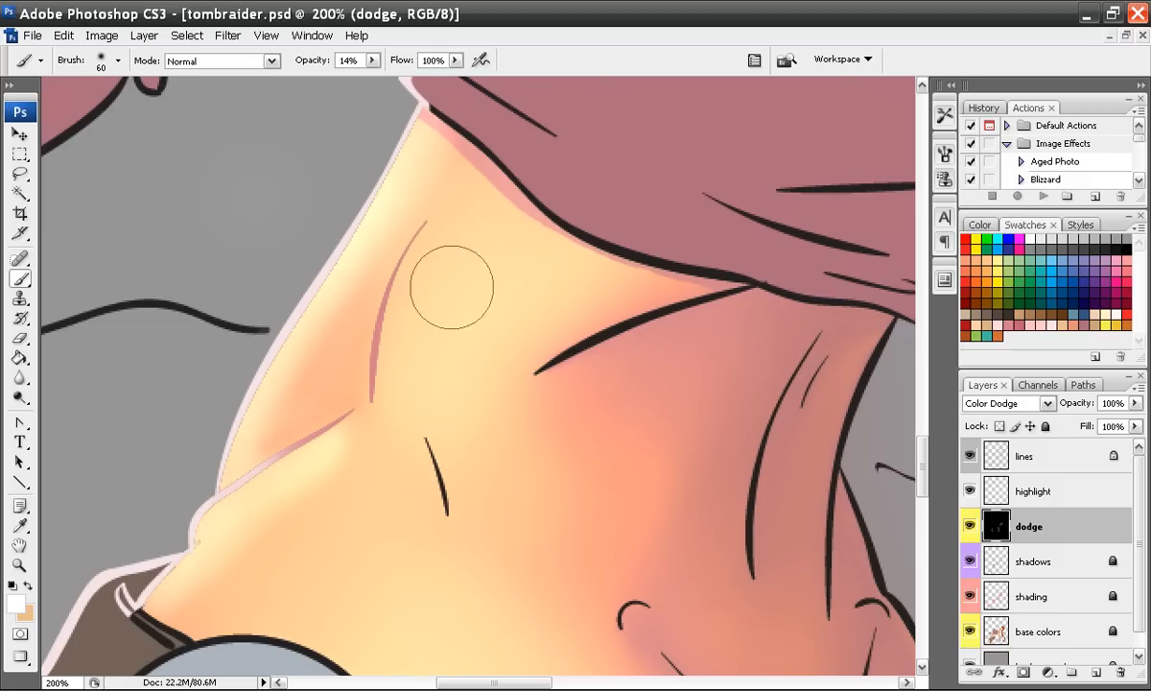
Step: Compare the waist's light edge from the shirt hem to the belt with the rest of the figure
key(ctrl+minus)
key(ctrl+minus)
key(ctrl+minus)
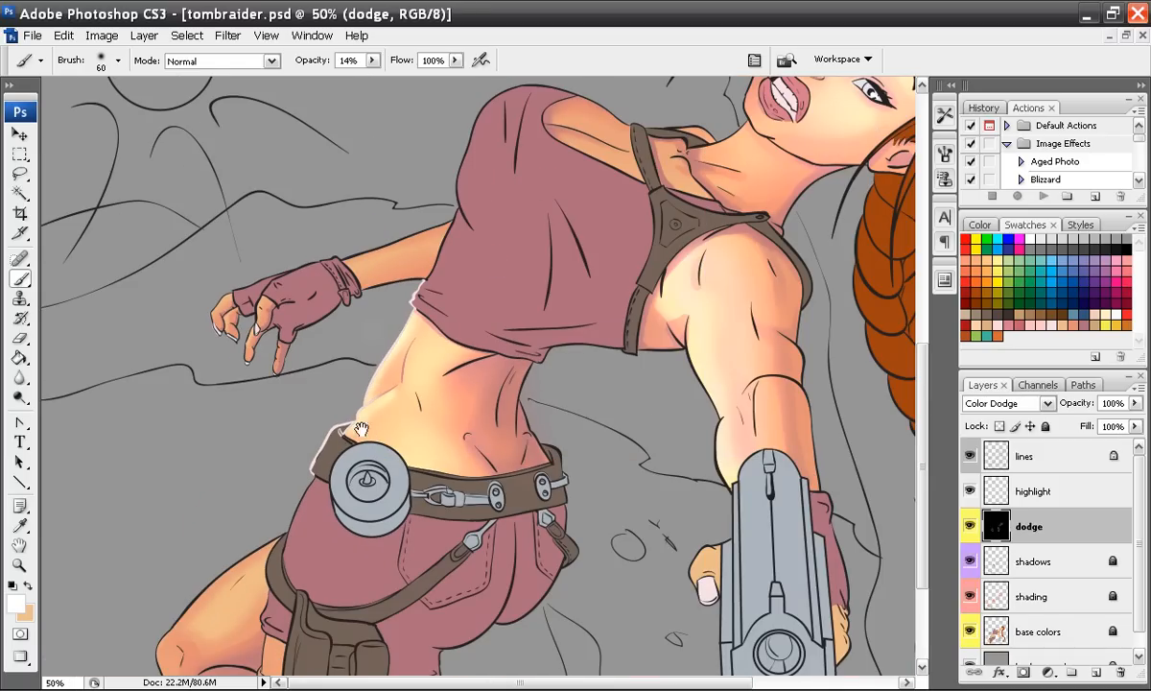
drag(361, 428, 341, 342)
key(ctrl+plus)
key(ctrl+plus)
drag(318, 240, 423, 460)
key(ctrl+plus)
key(ctrl+plus)
key(ctrl+minus)
key(ctrl+minus)
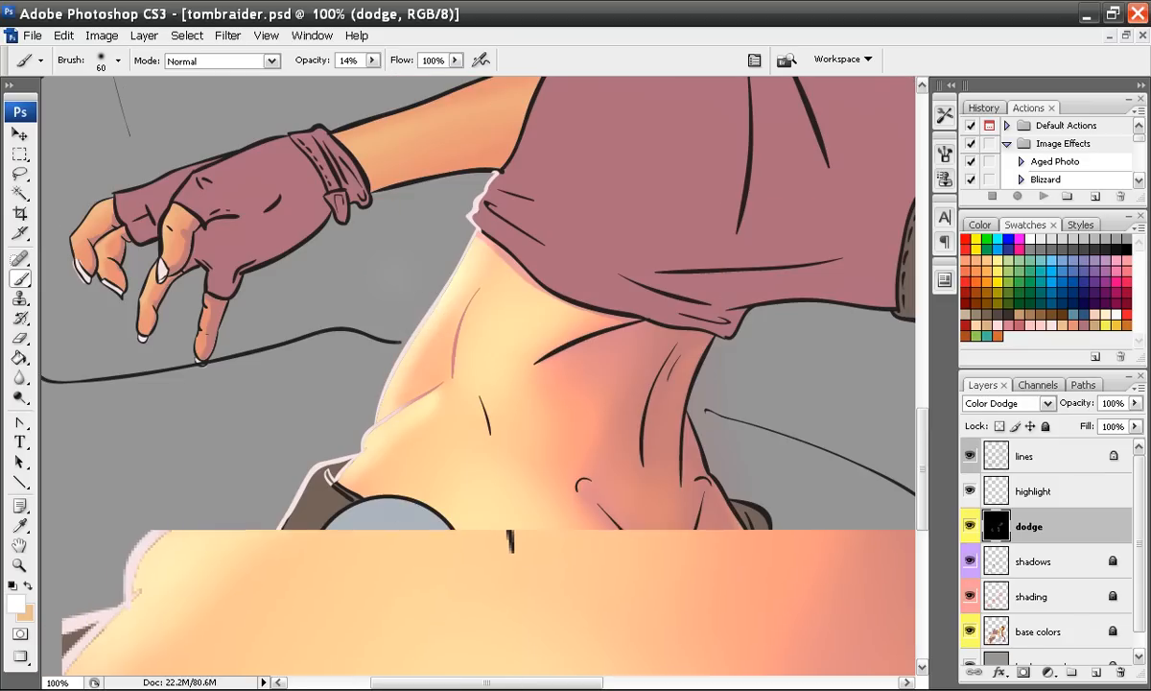
drag(465, 251, 334, 470)
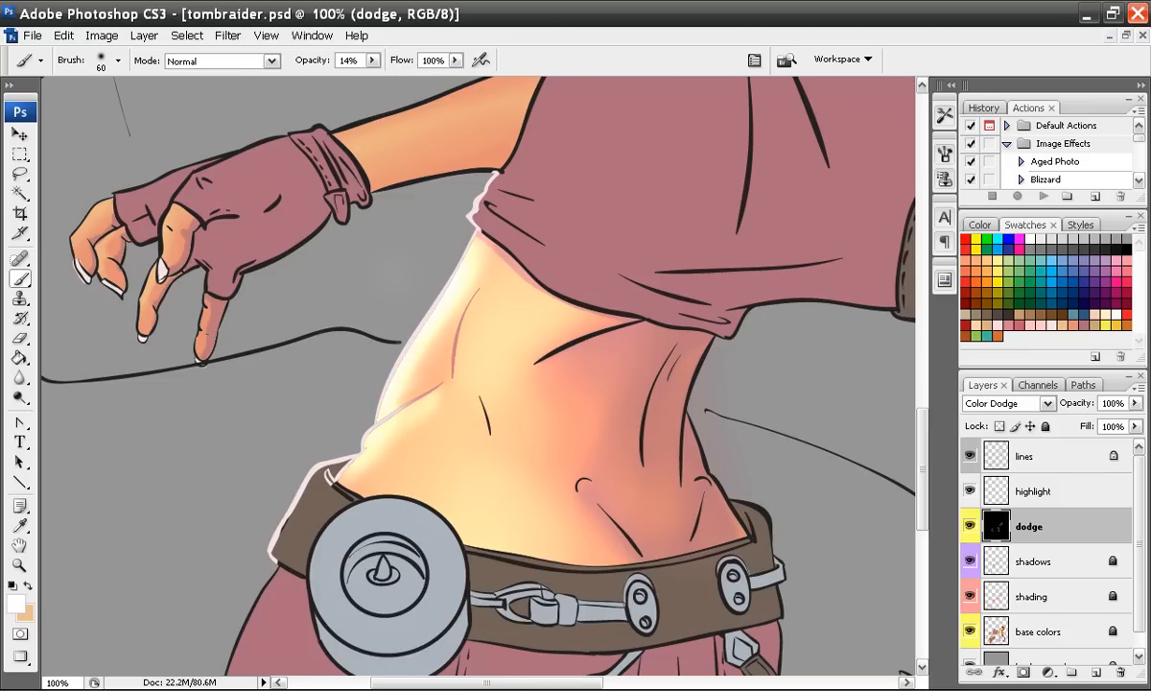
Step: Paint white highlights on the dodge layer along the bent leg's thigh and knee outline with the soft 60 px brush at 14% opacity
mouse_move(326, 515)
mouse_down()
mouse_move(326, 377)
mouse_move(450, 219)
mouse_up()
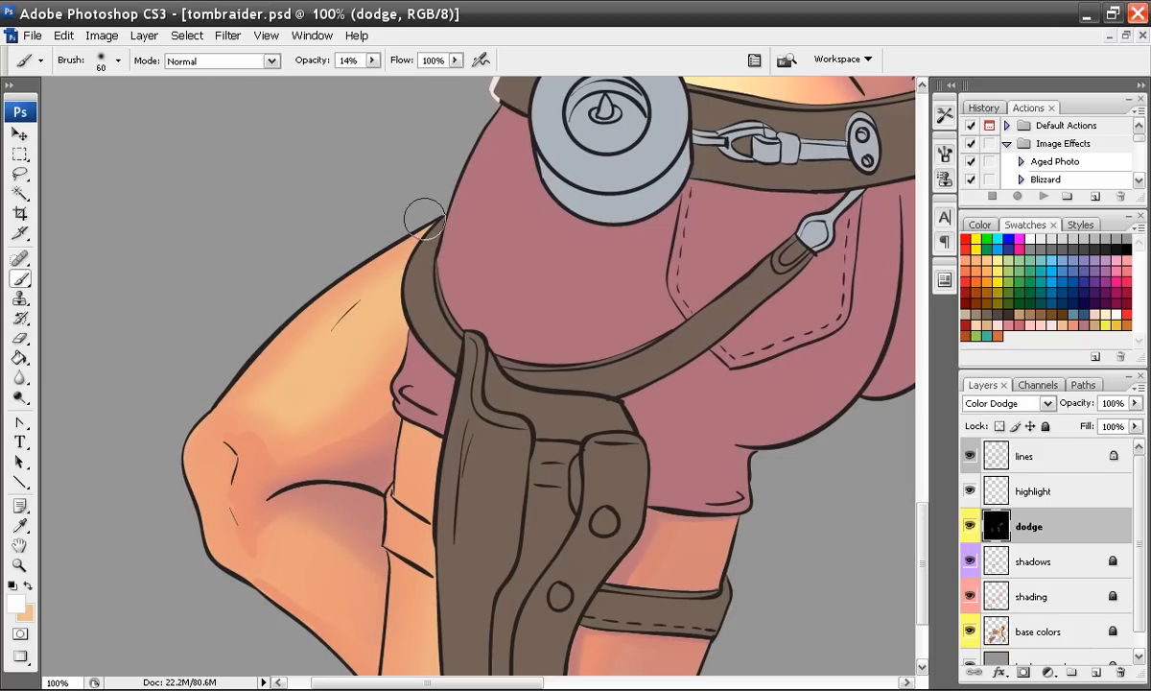
drag(373, 244, 288, 316)
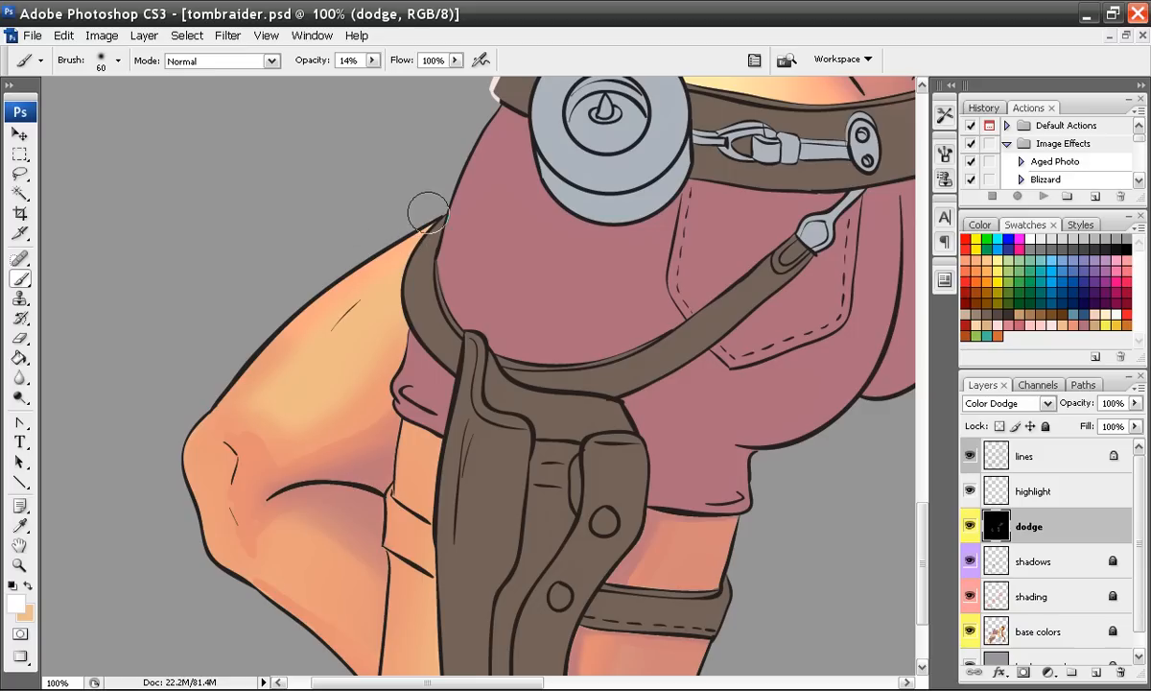
mouse_move(339, 274)
mouse_down()
mouse_move(237, 346)
mouse_move(175, 412)
mouse_up()
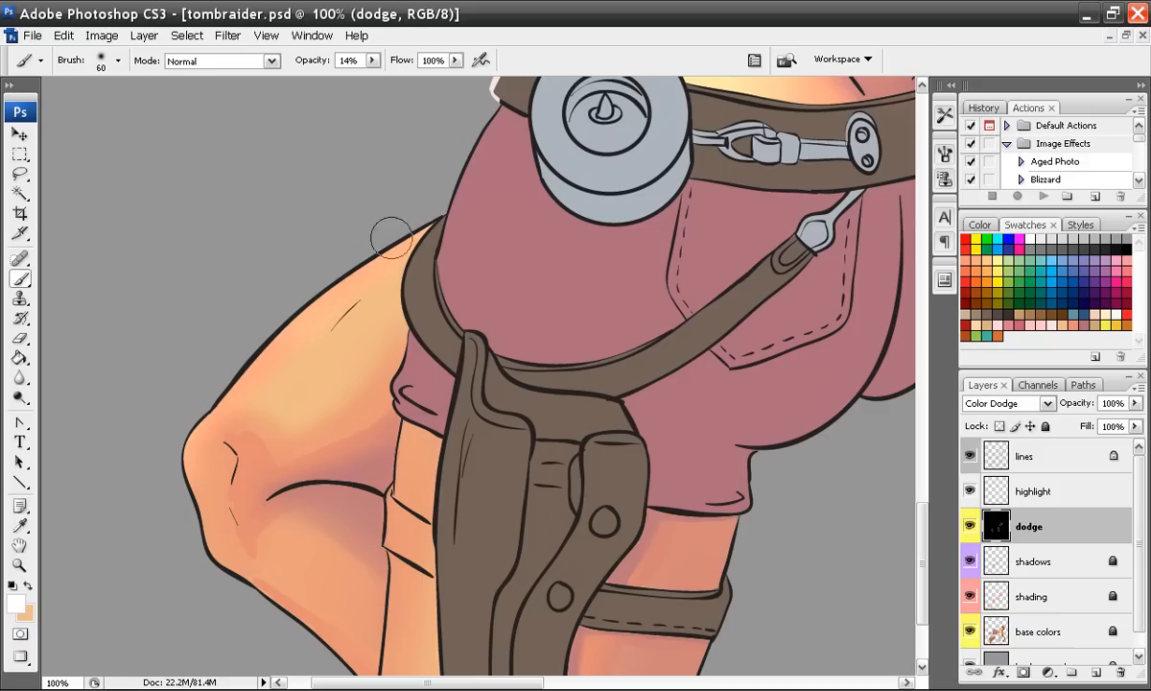
drag(419, 228, 291, 318)
mouse_move(441, 209)
mouse_down()
mouse_move(340, 272)
mouse_move(259, 288)
mouse_up()
mouse_move(414, 190)
mouse_down()
mouse_move(274, 325)
mouse_move(442, 205)
mouse_move(240, 372)
mouse_move(173, 468)
mouse_move(193, 564)
mouse_move(182, 449)
mouse_move(193, 421)
mouse_move(186, 483)
mouse_move(202, 548)
mouse_move(319, 640)
mouse_move(302, 641)
mouse_move(187, 494)
mouse_move(189, 433)
mouse_move(202, 529)
mouse_move(189, 469)
mouse_move(198, 419)
mouse_move(184, 509)
mouse_move(220, 565)
mouse_move(237, 443)
mouse_up()
key(space)
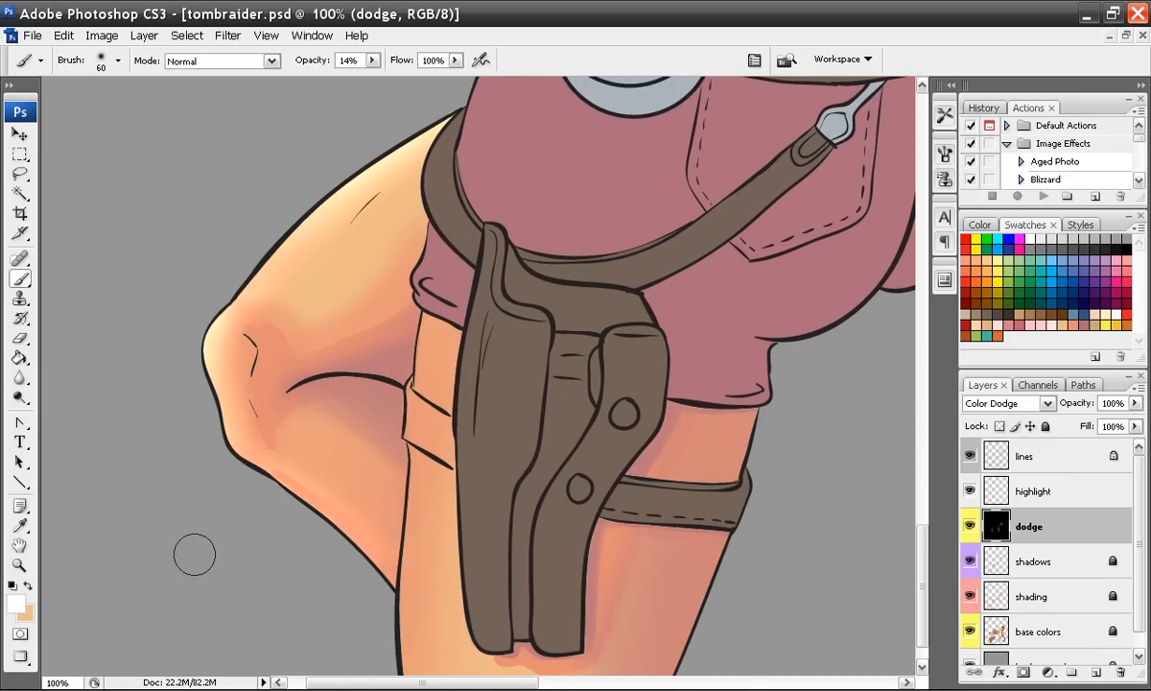
scroll(204, 558, down, 2)
scroll(204, 558, up, 2)
key(space)
drag(196, 518, 331, 422)
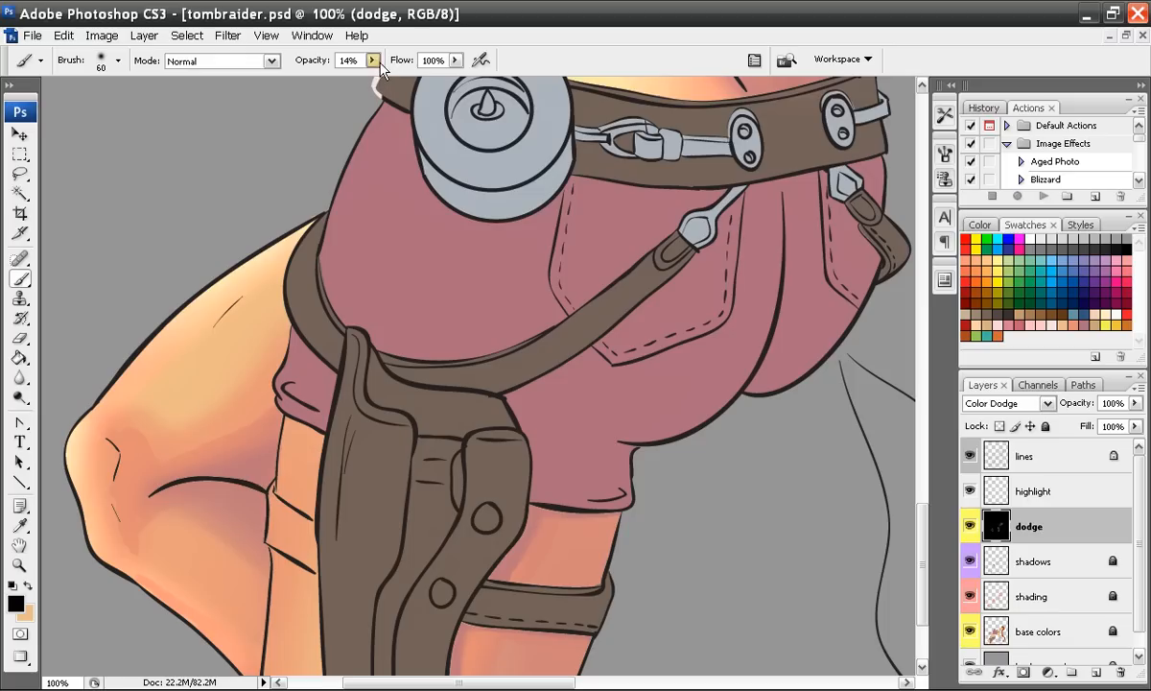
Step: Set the brush tip spacing to 19% for the soft 60 px brush
click(942, 160)
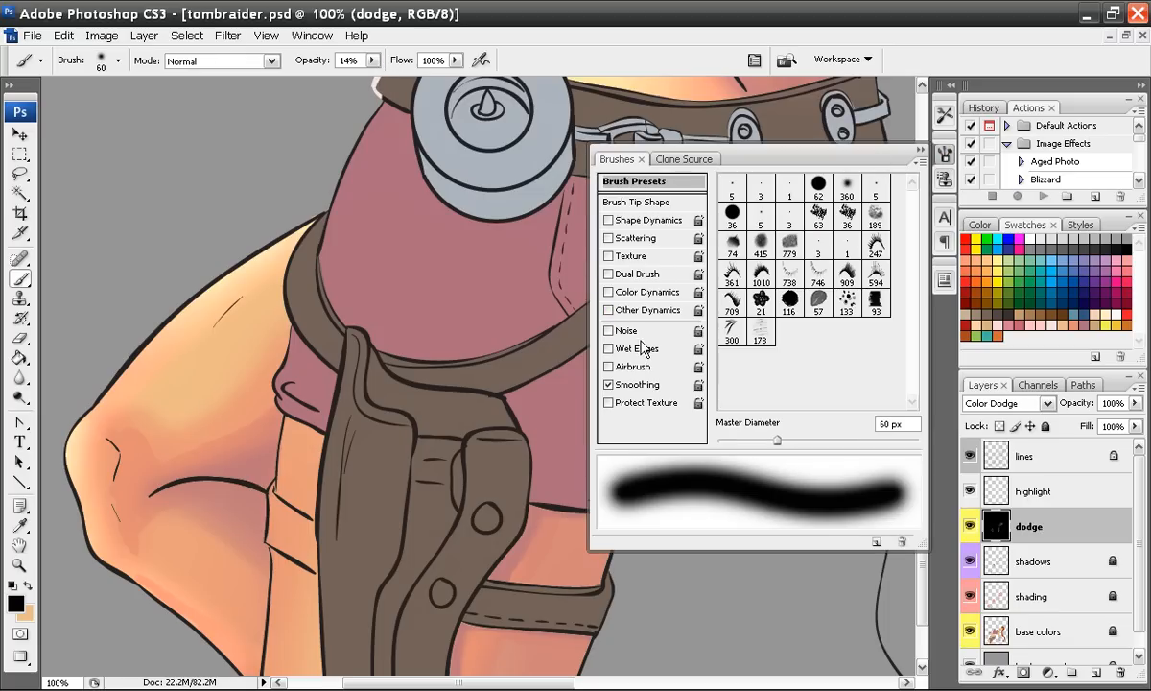
click(619, 201)
drag(740, 439, 733, 435)
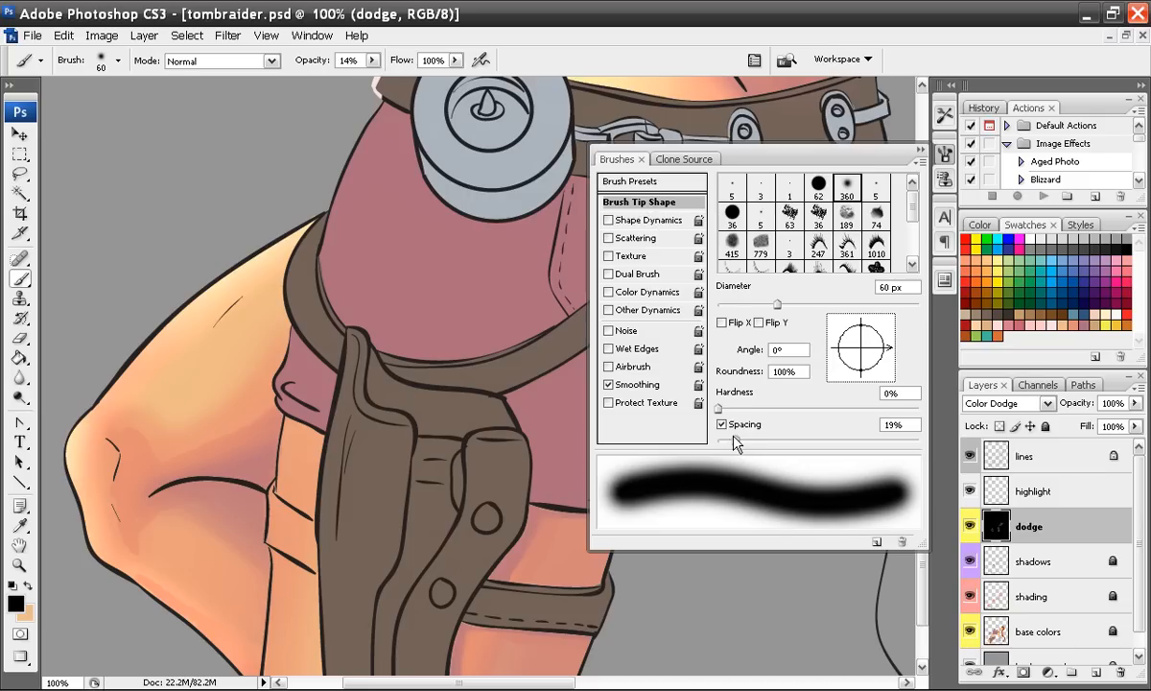
click(918, 154)
right_click(593, 290)
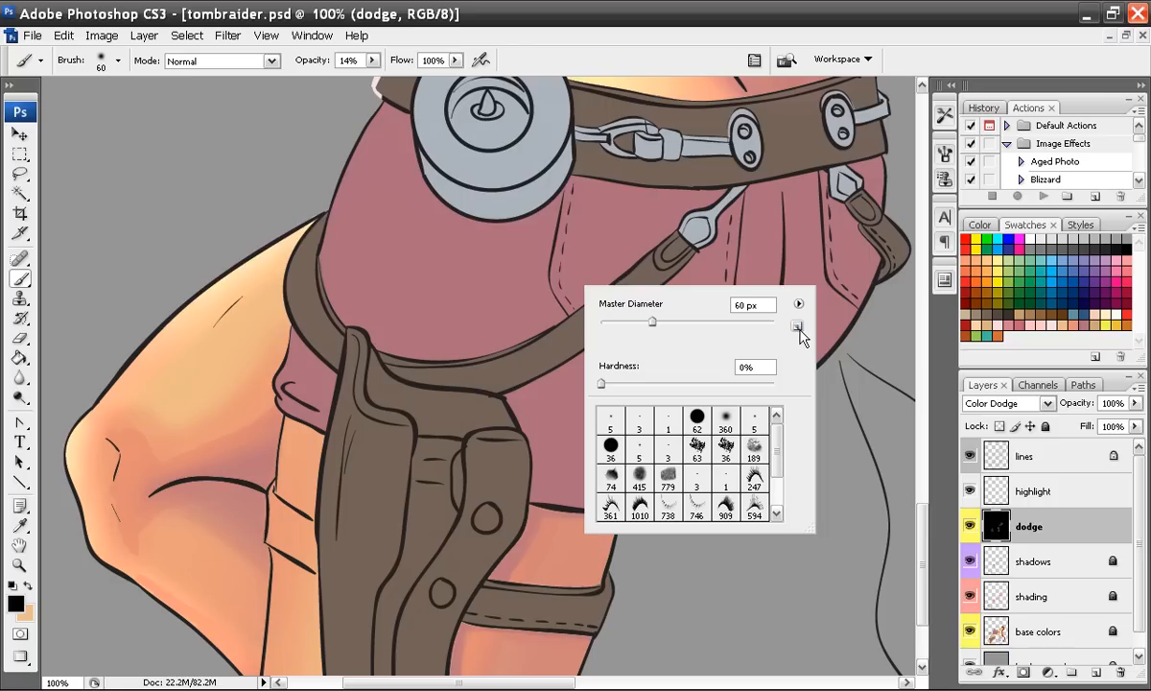
click(798, 327)
click(589, 240)
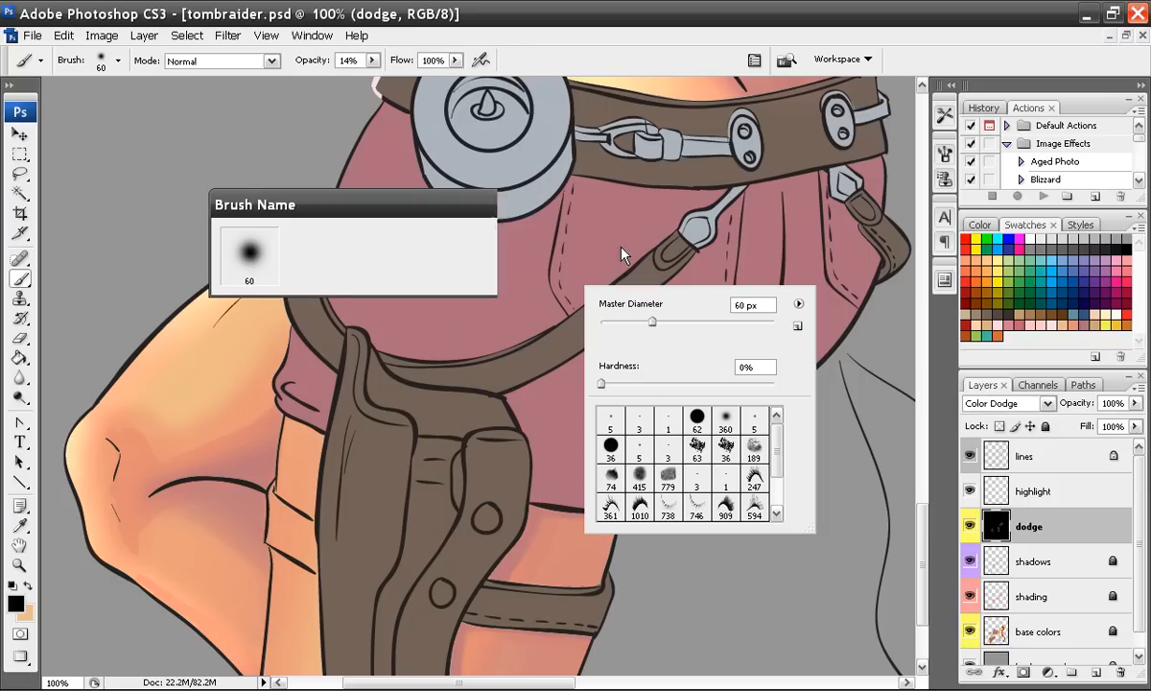
click(779, 26)
Step: Brighten the bent leg's upper thigh edge with more white strokes on the dodge layer at 14% opacity
drag(333, 472, 504, 340)
drag(474, 176, 471, 219)
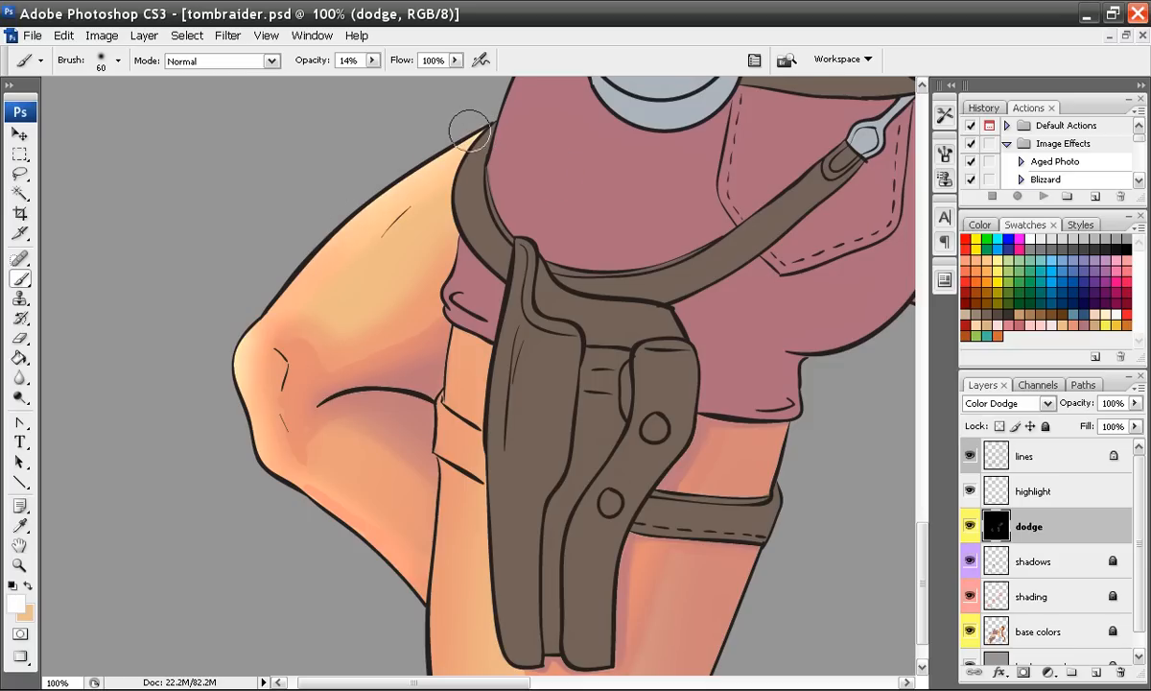
mouse_move(457, 121)
mouse_down()
mouse_move(321, 236)
mouse_move(220, 364)
mouse_move(239, 455)
mouse_move(229, 391)
mouse_move(275, 298)
mouse_move(239, 384)
mouse_move(298, 480)
mouse_move(397, 577)
mouse_move(422, 357)
mouse_up()
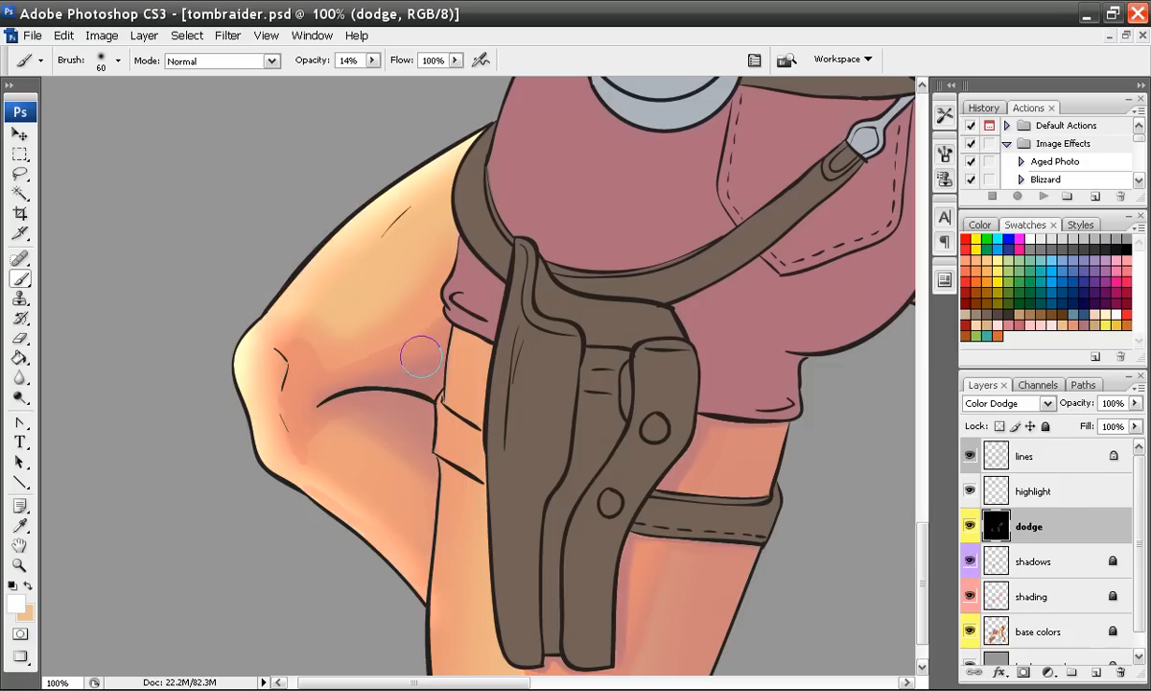
Step: Set the brush opacity to 11% and switch the painting color between black and white
click(1105, 247)
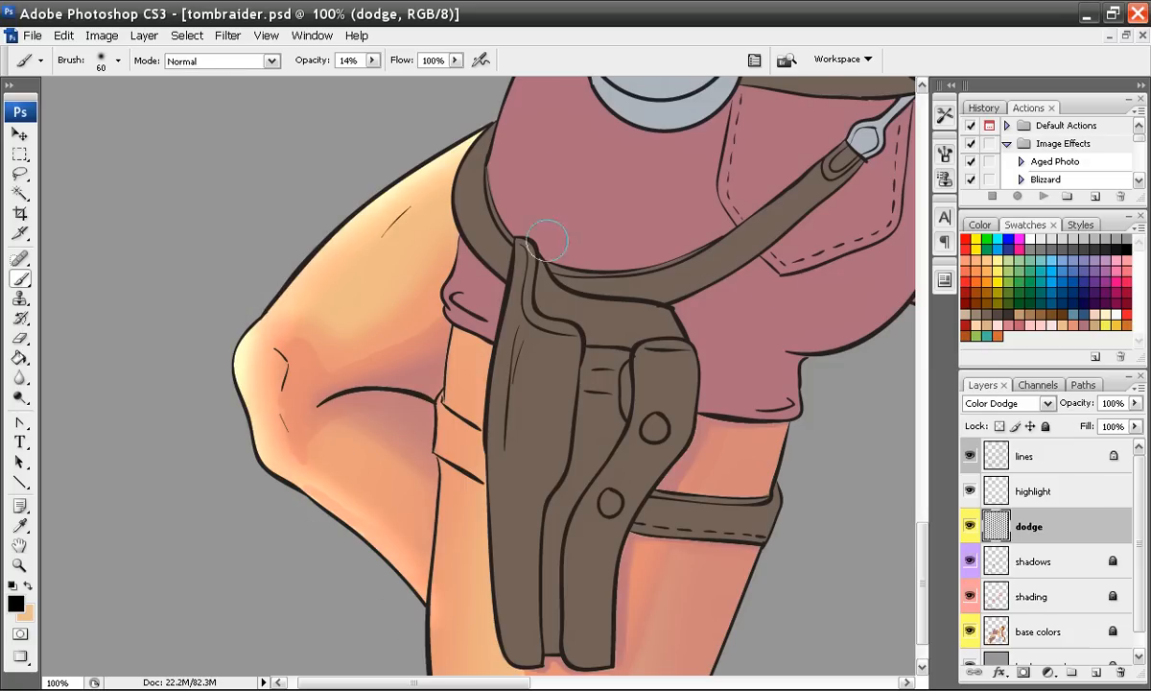
key(ctrl+minus)
key(ctrl+minus)
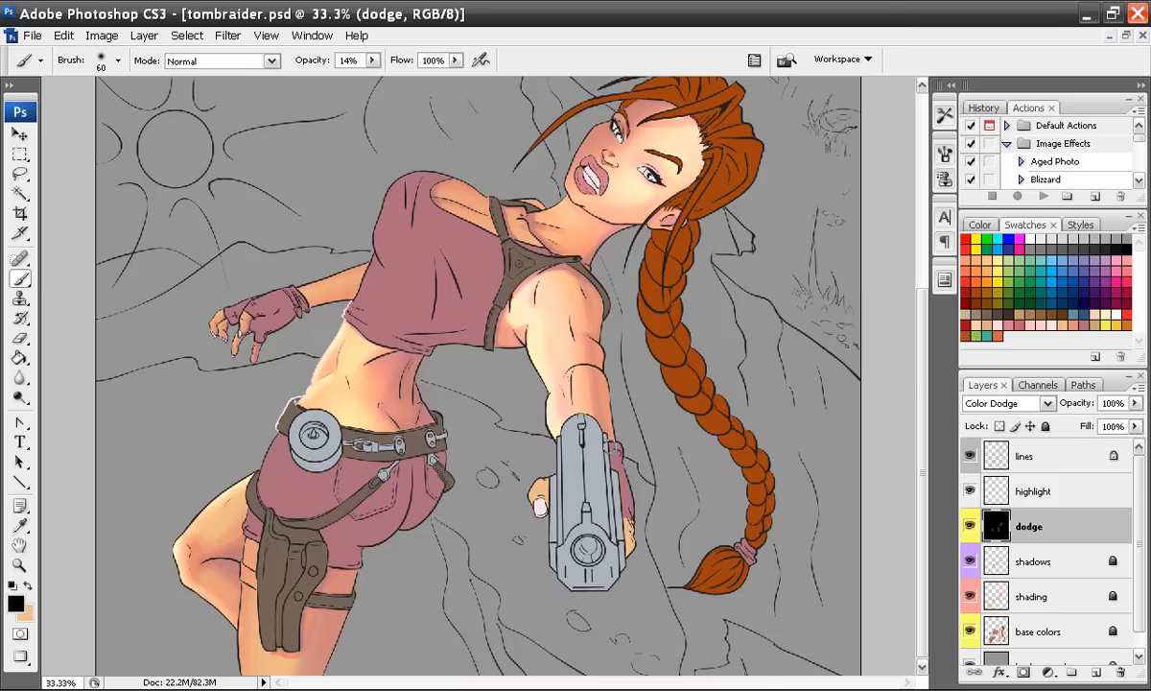
key(ctrl+plus)
key(ctrl+plus)
drag(67, 372, 390, 99)
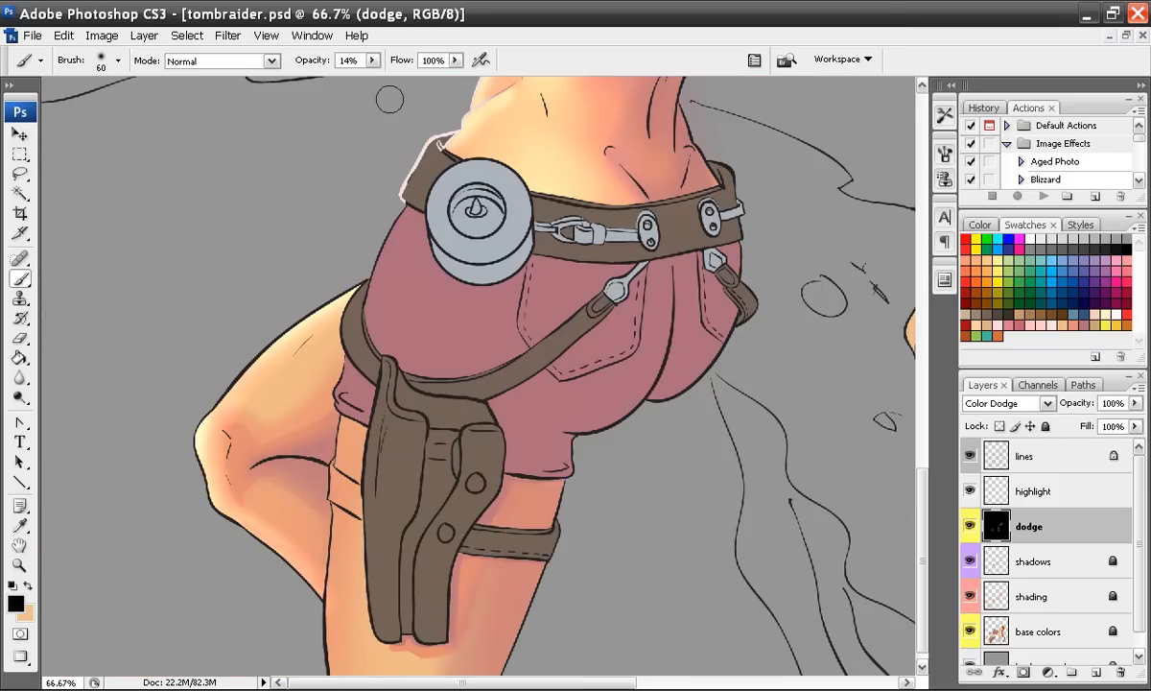
click(372, 60)
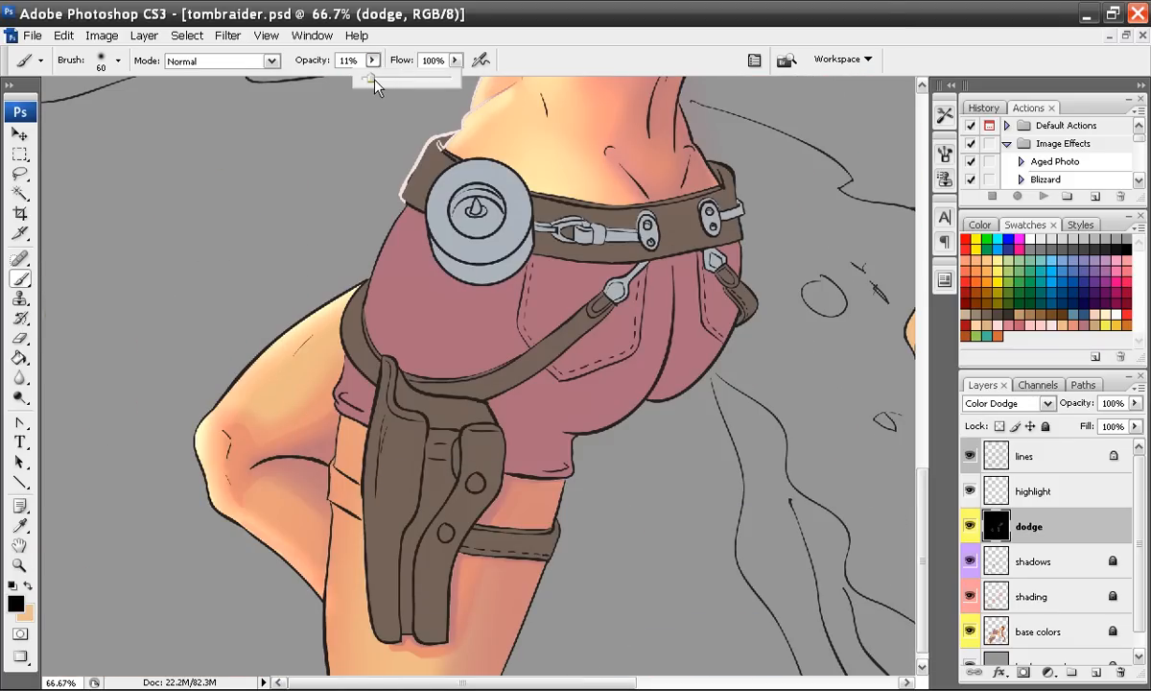
click(386, 280)
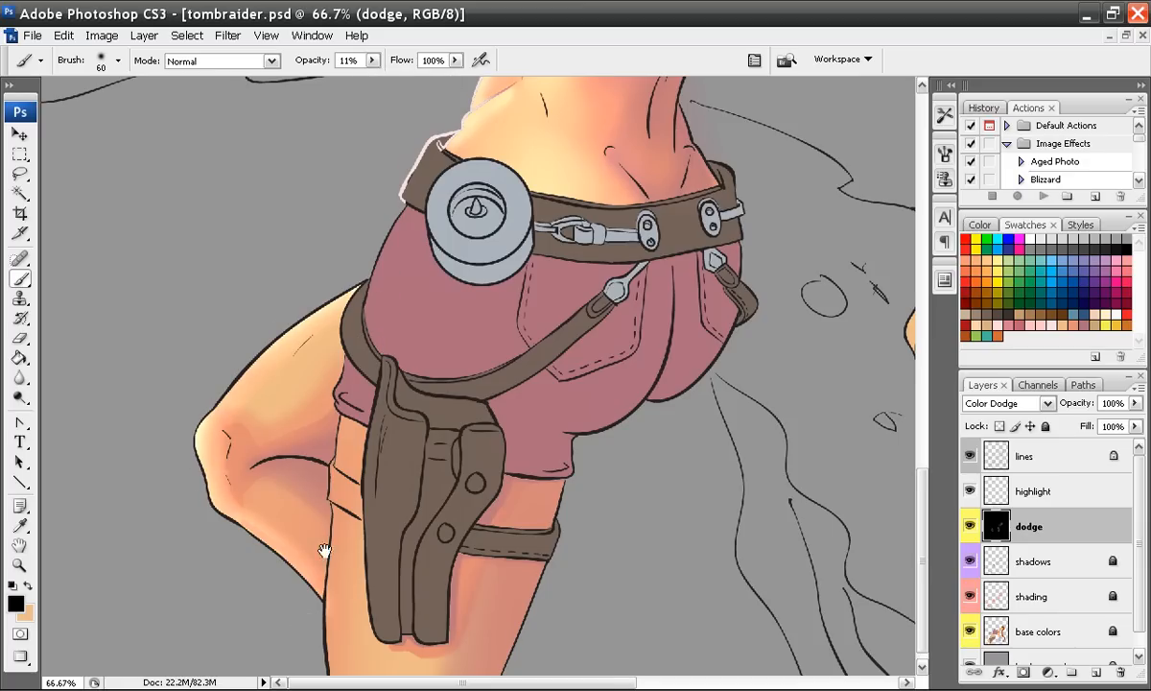
drag(326, 550, 329, 381)
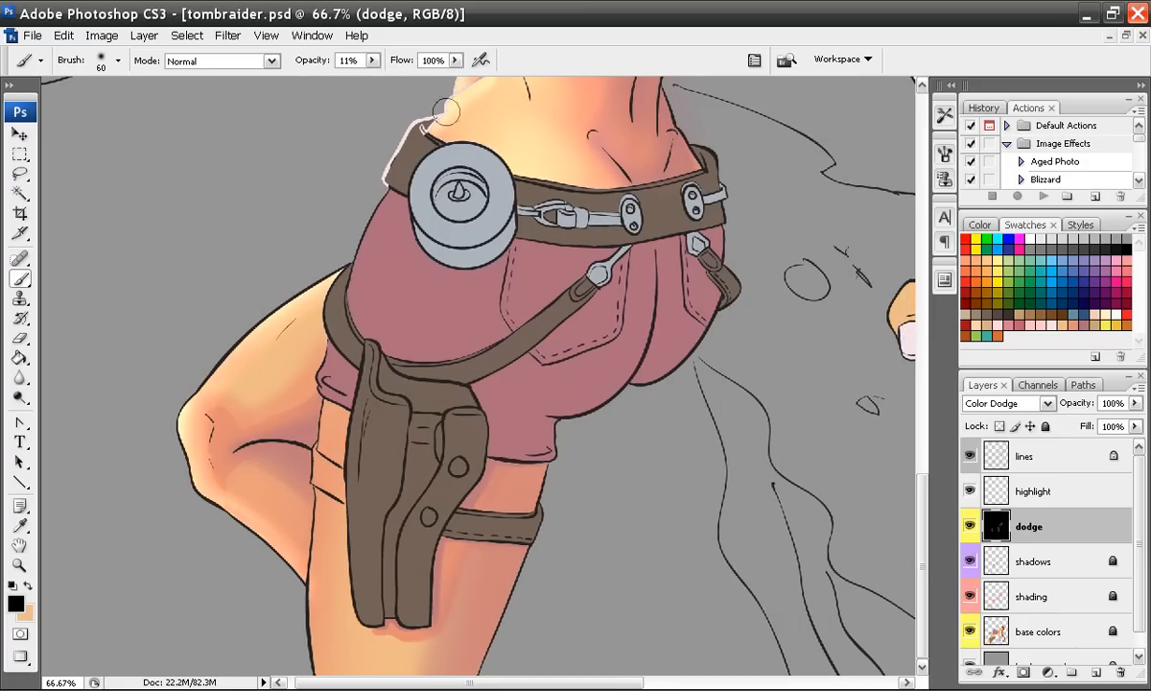
click(1030, 239)
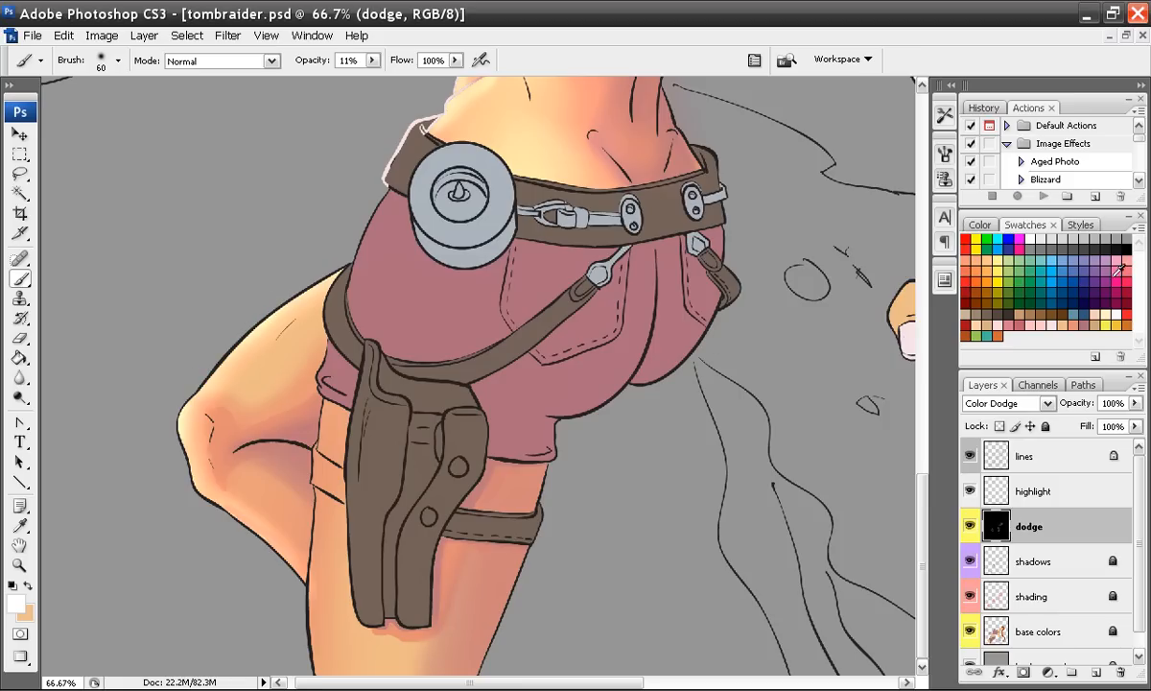
Step: Paint black at 100% opacity over the bent leg on the dodge layer to remove its highlights
click(372, 60)
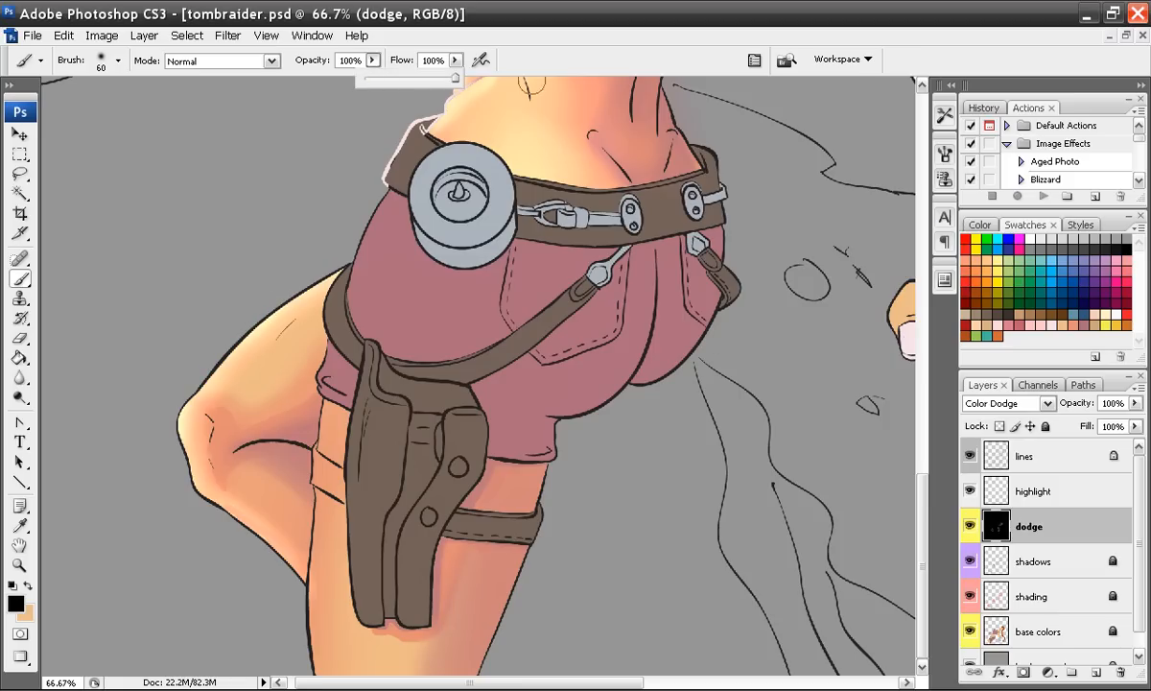
mouse_move(353, 264)
mouse_down()
mouse_move(201, 387)
mouse_move(196, 445)
mouse_move(179, 420)
mouse_move(320, 576)
mouse_up()
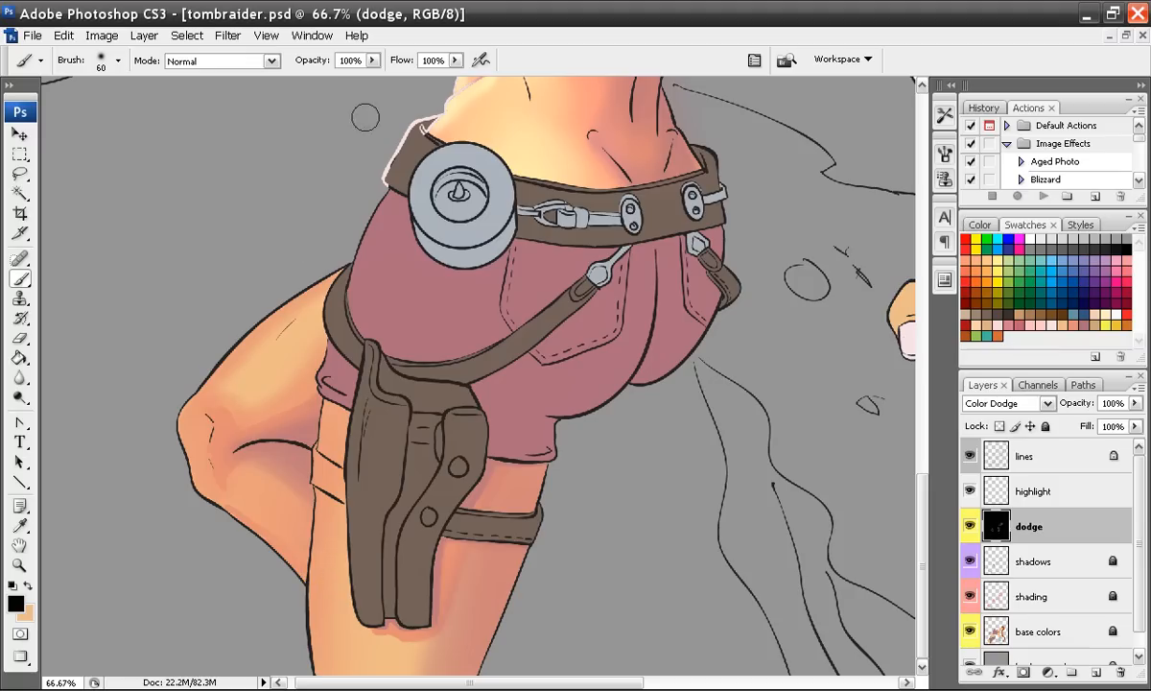
Step: Set the brush opacity to 8% and choose white as the painting color
click(374, 63)
mouse_move(302, 91)
mouse_down()
mouse_move(269, 84)
mouse_move(287, 82)
mouse_up()
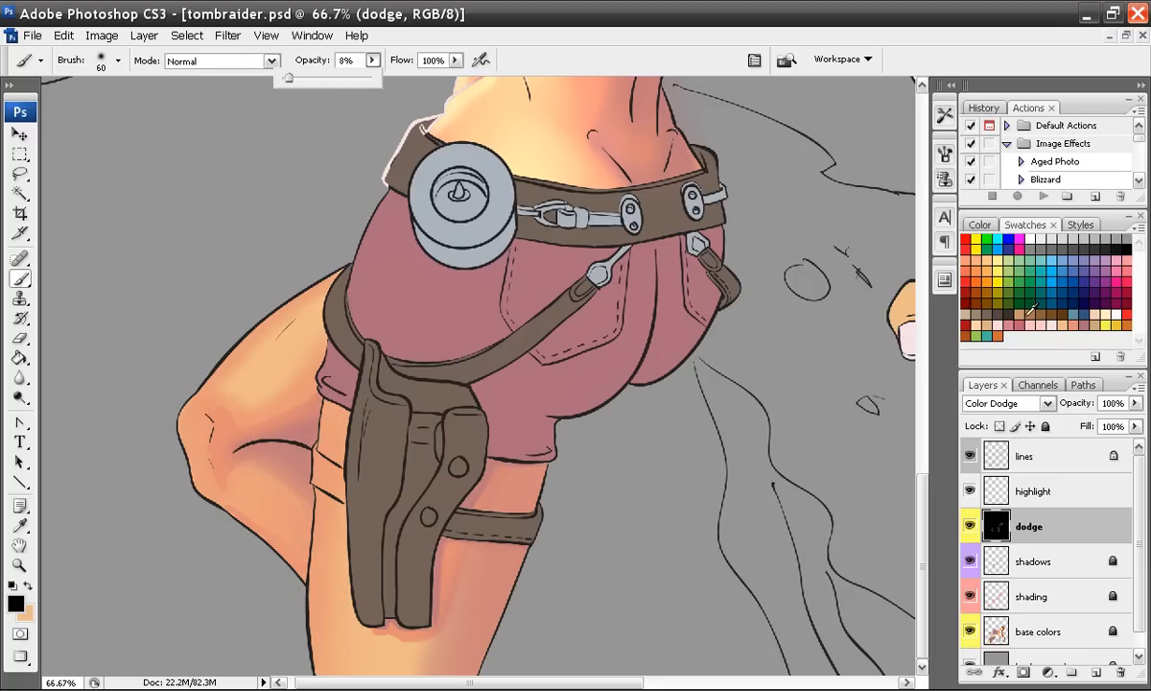
click(973, 273)
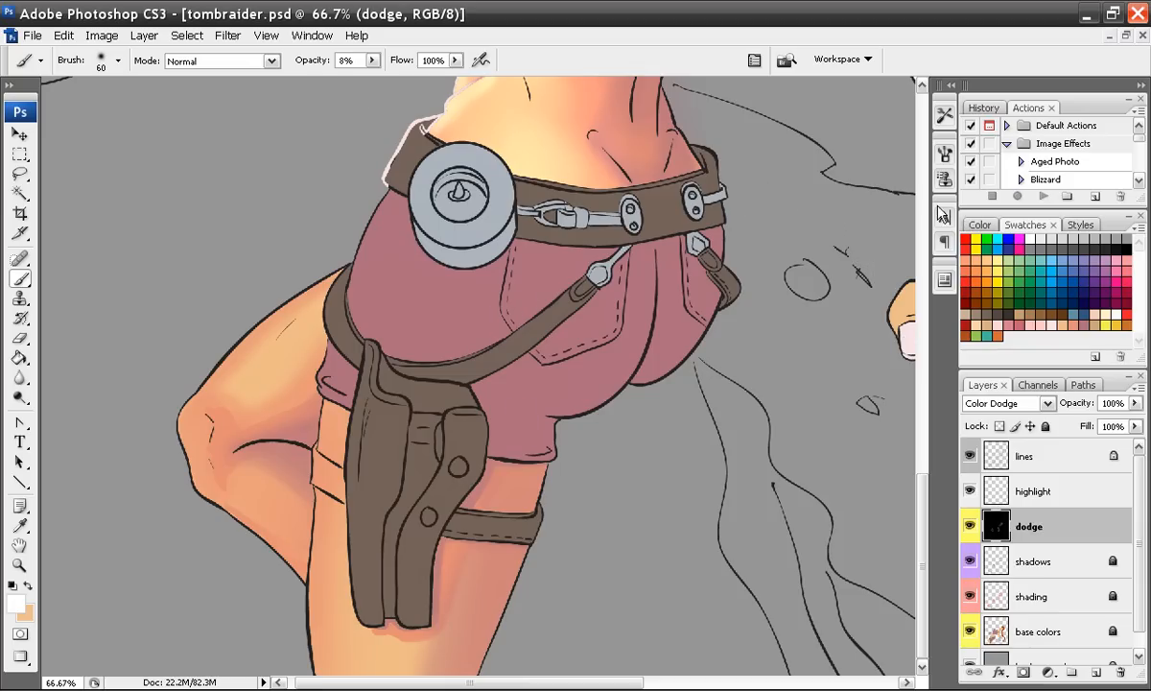
Step: Save the current 60 px brush at 8% opacity as a tool preset named "Brush Tool Soft Round 60 1 1", without including color
click(945, 116)
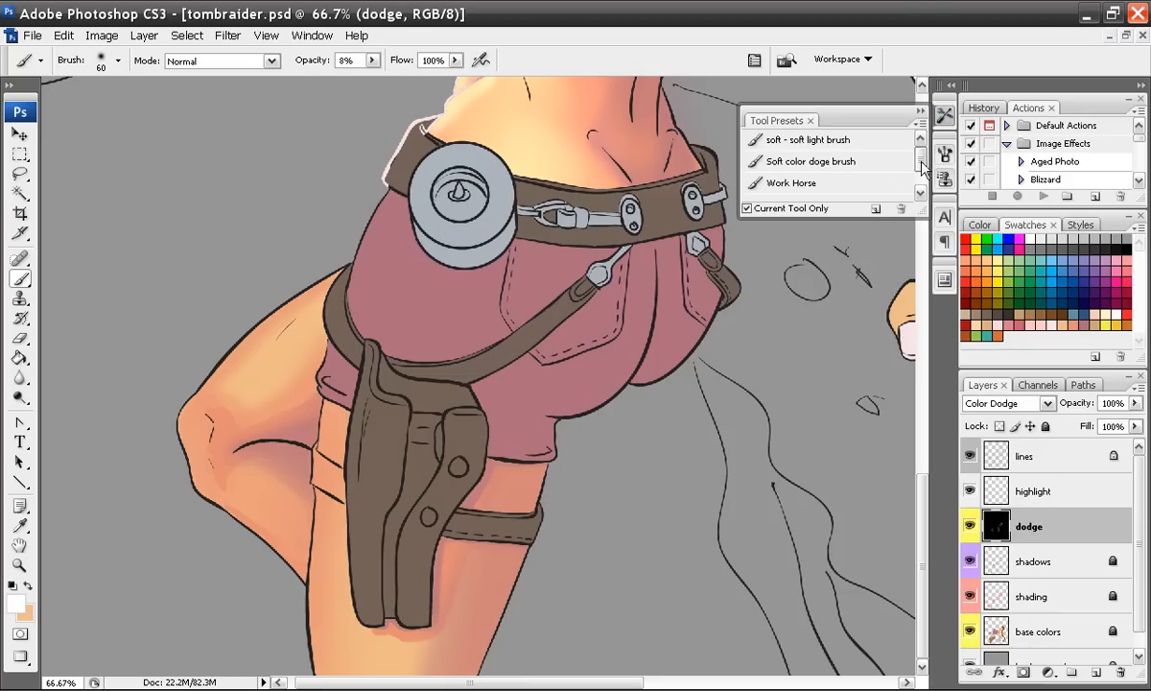
click(873, 211)
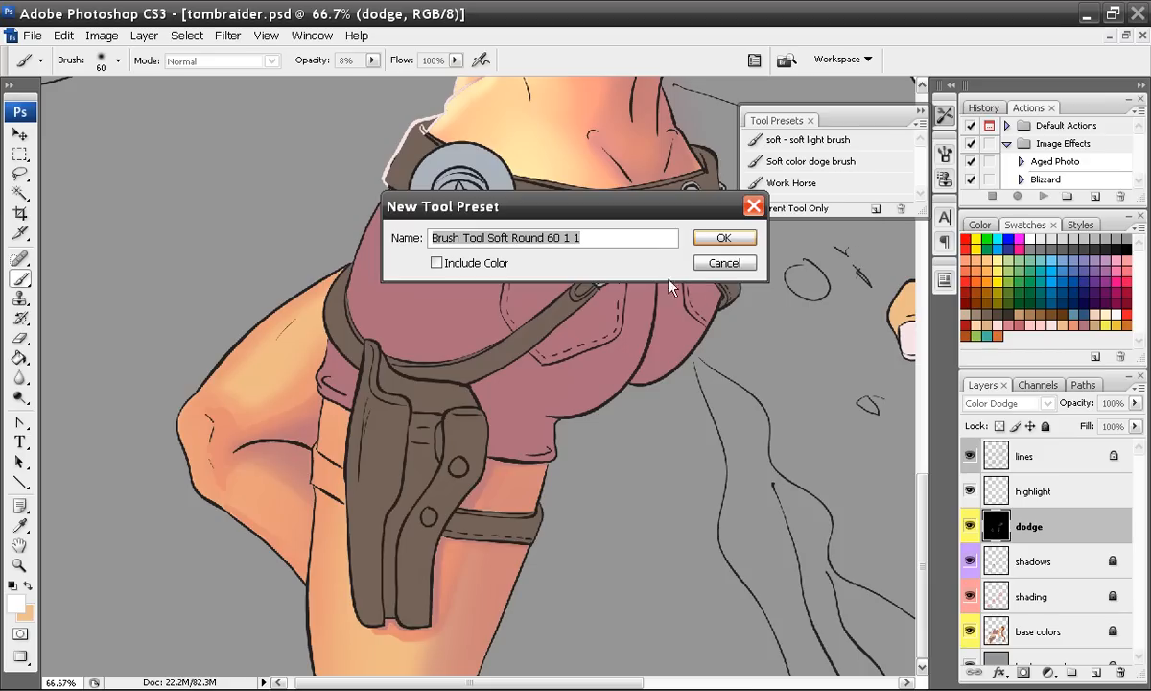
click(711, 248)
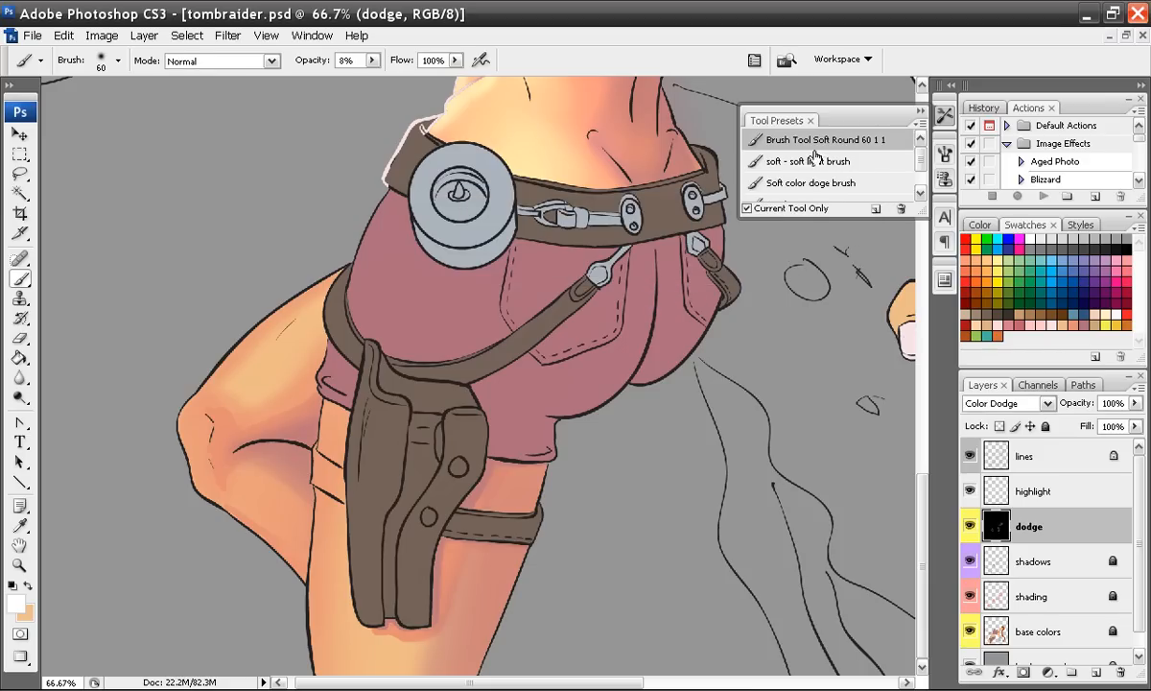
scroll(907, 159, down, 2)
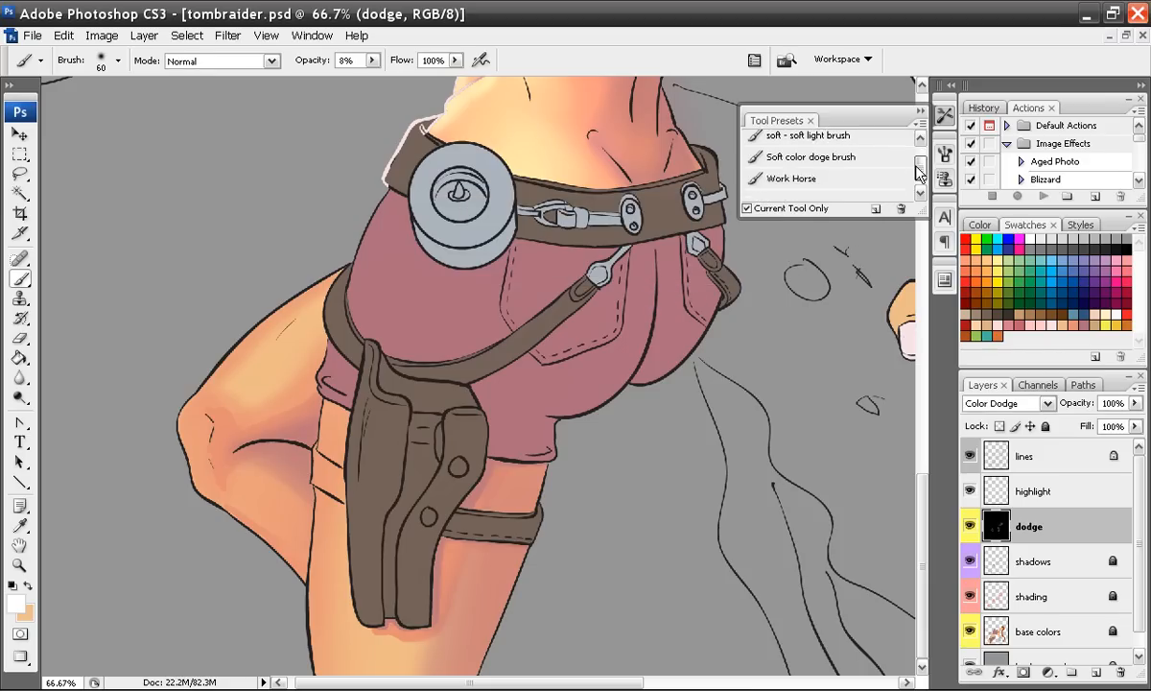
scroll(900, 155, up, 2)
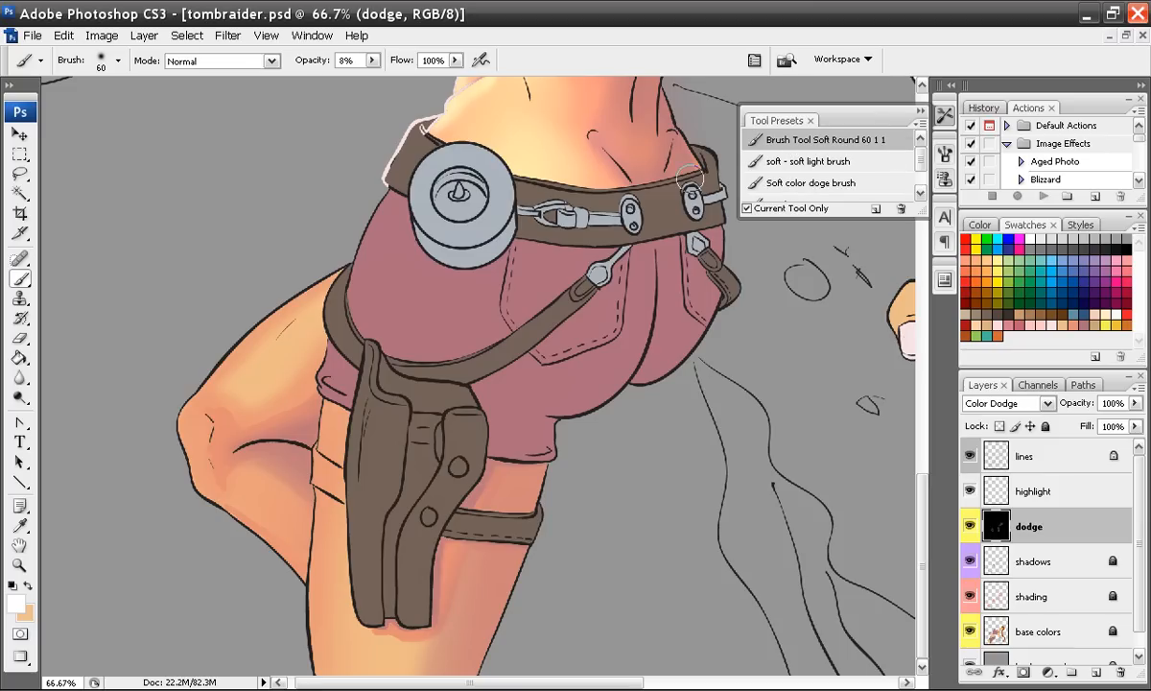
click(921, 113)
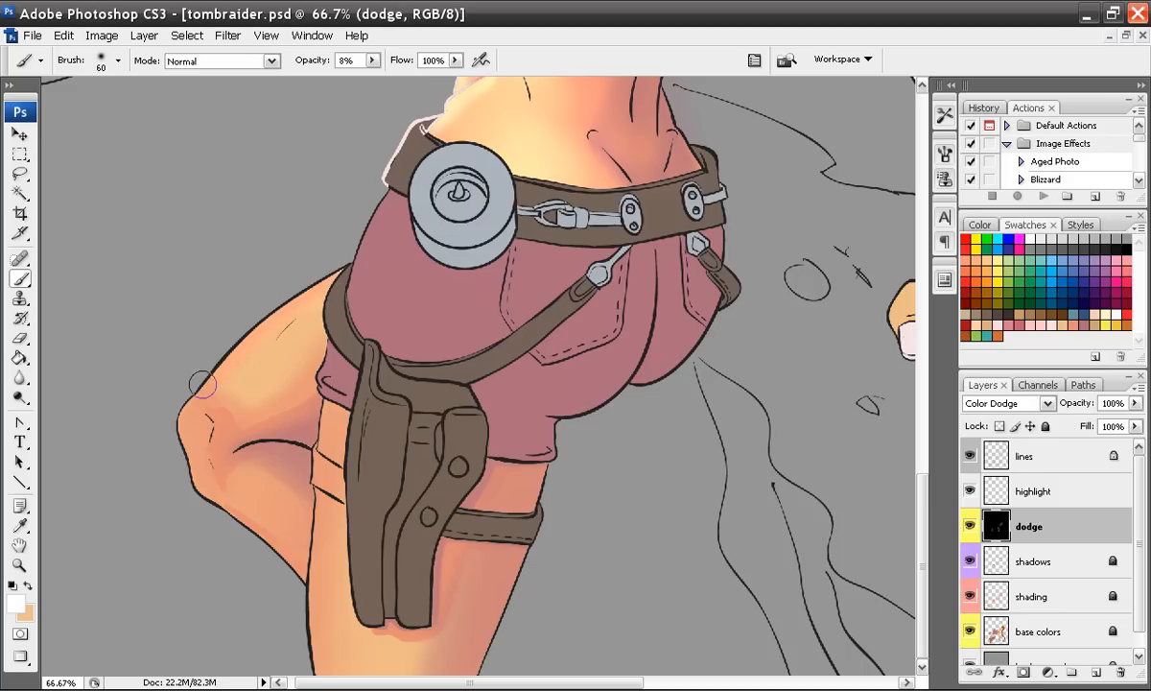
Step: Paint soft white strokes at 8% opacity along the bent leg's outer edge, covering the lower leg, upper thigh and knee
mouse_move(190, 452)
mouse_down()
mouse_move(213, 497)
mouse_move(303, 581)
mouse_up()
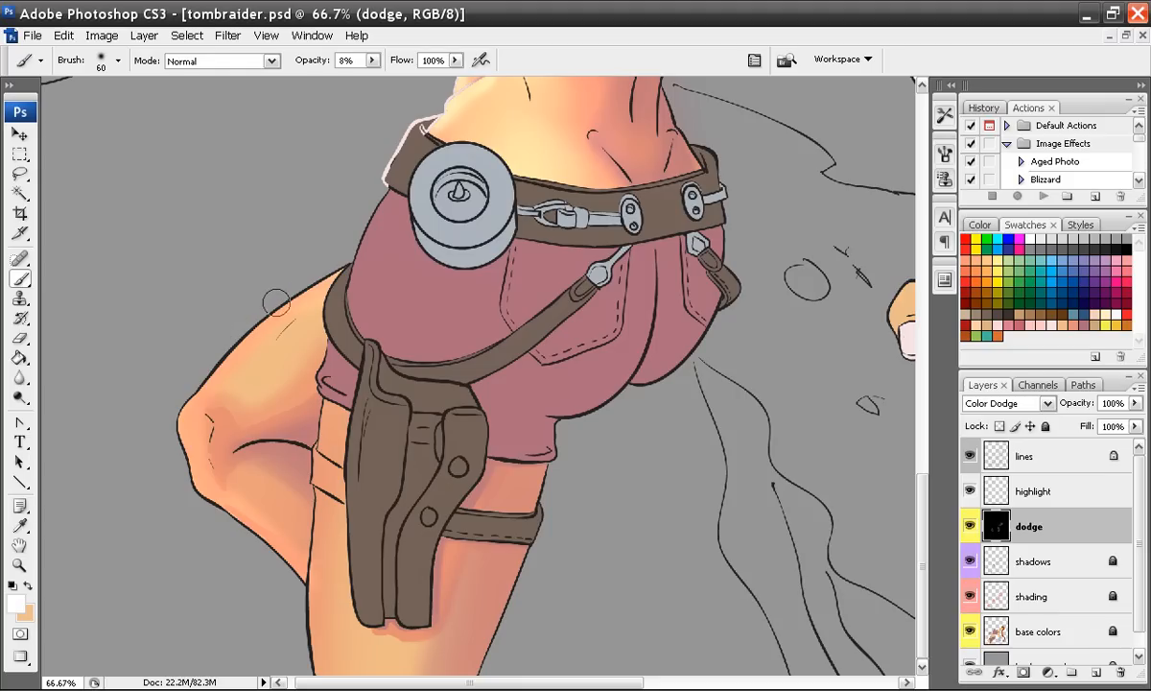
drag(284, 305, 181, 392)
drag(339, 266, 287, 303)
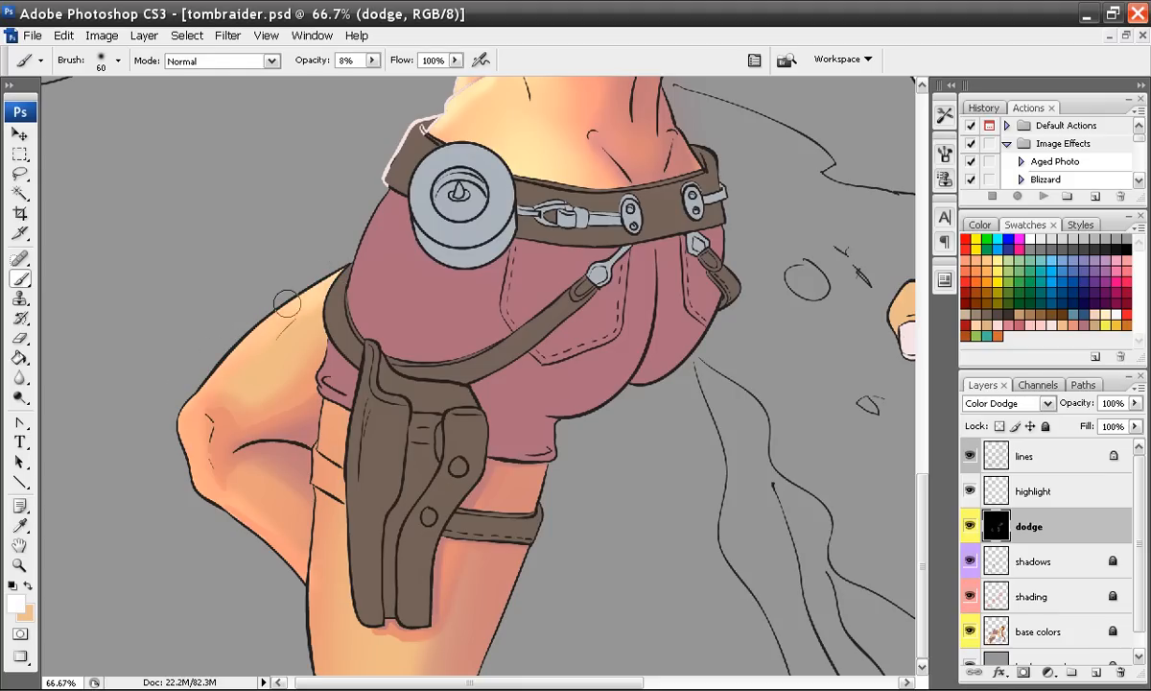
drag(176, 410, 171, 437)
mouse_move(205, 383)
mouse_down()
mouse_move(175, 438)
mouse_move(179, 419)
mouse_up()
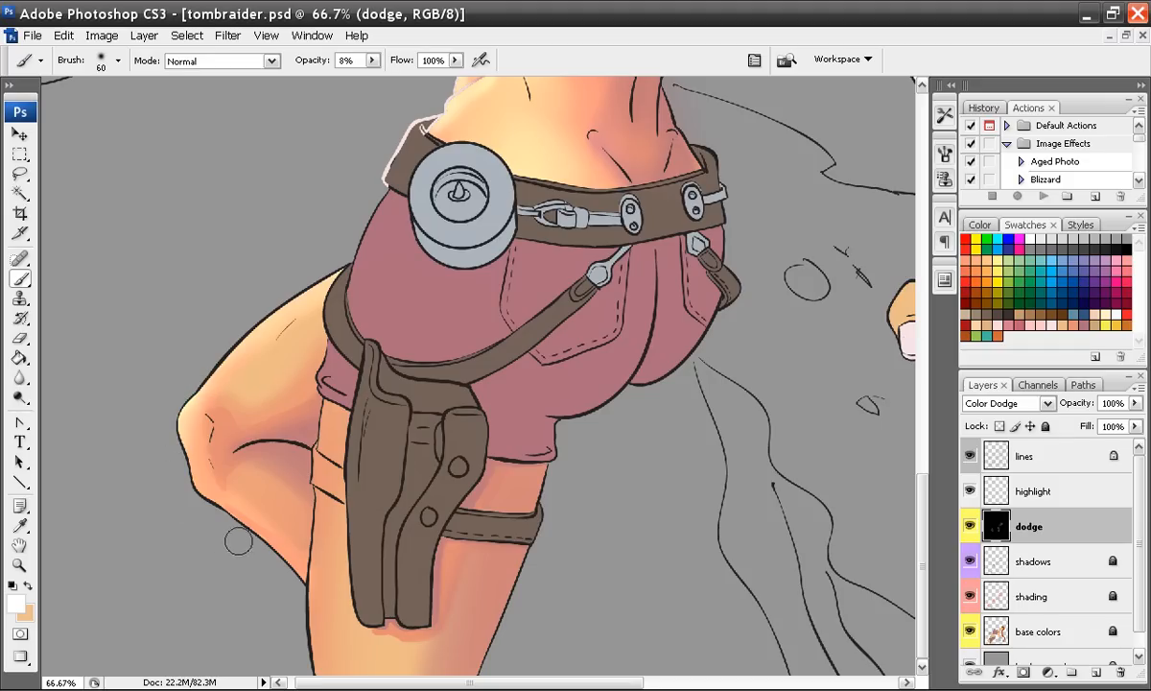
Step: Paint repeated white strokes down the standing leg's edge beside the bent leg on the dodge layer, and undo the last short stroke
key(ctrl+plus)
drag(231, 535, 390, 372)
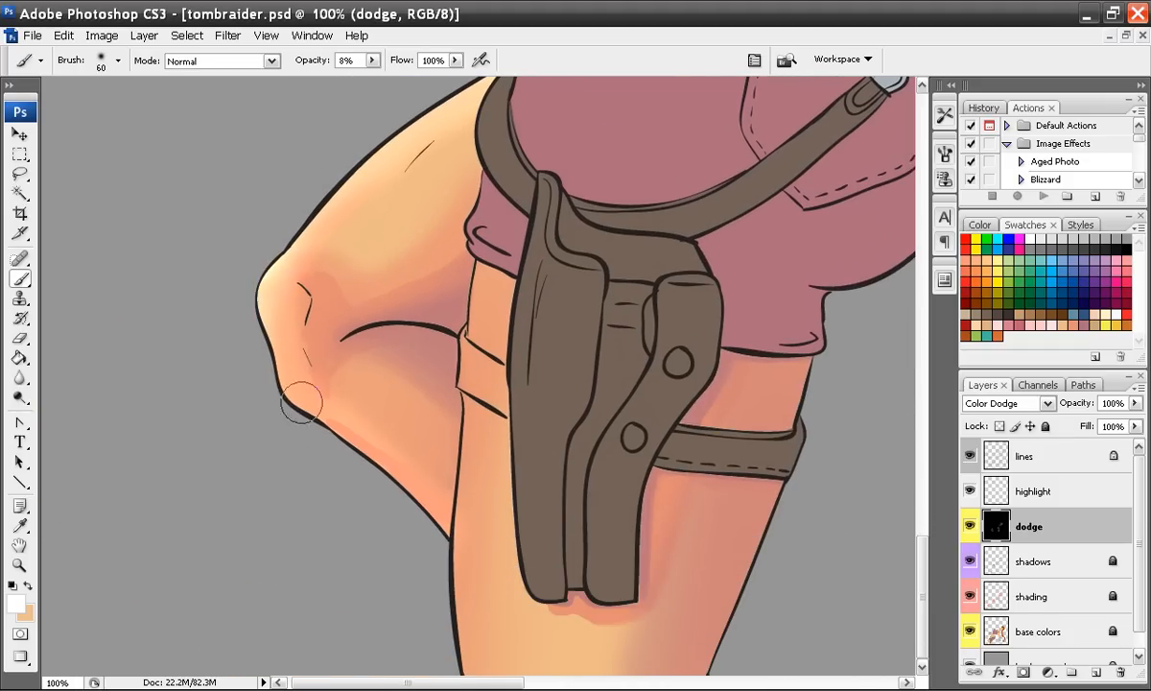
drag(364, 523, 265, 375)
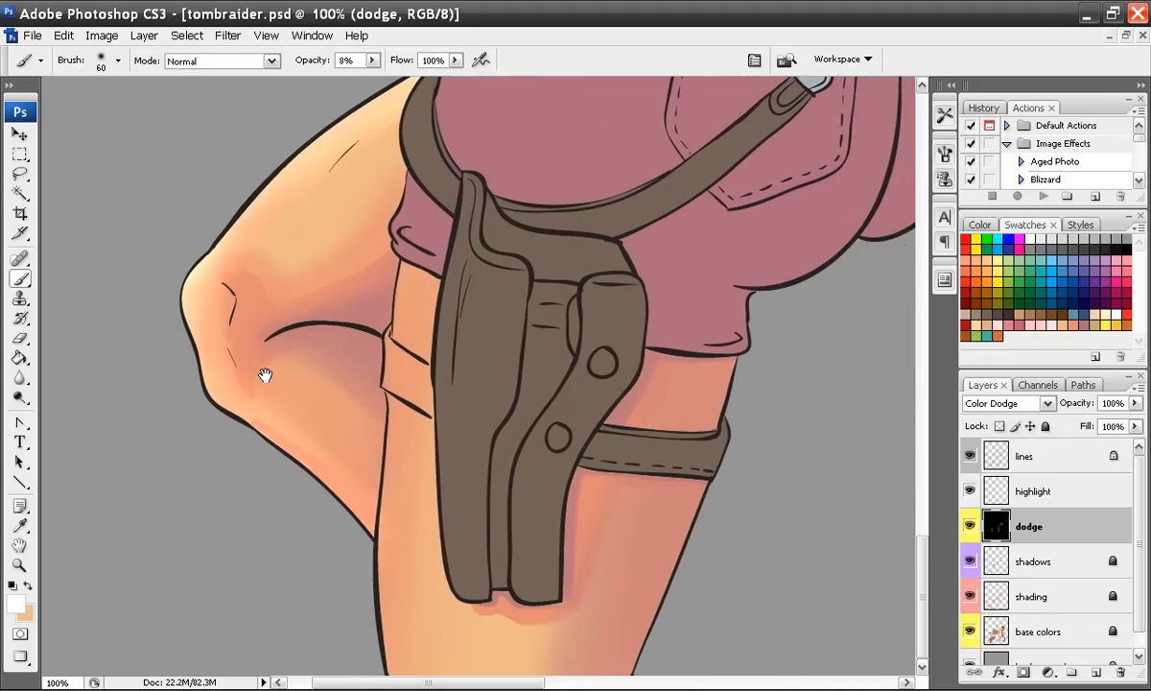
mouse_move(401, 269)
mouse_down()
mouse_move(373, 462)
mouse_move(380, 633)
mouse_up()
mouse_move(408, 264)
mouse_down()
mouse_move(389, 292)
mouse_move(379, 370)
mouse_move(386, 597)
mouse_move(355, 617)
mouse_up()
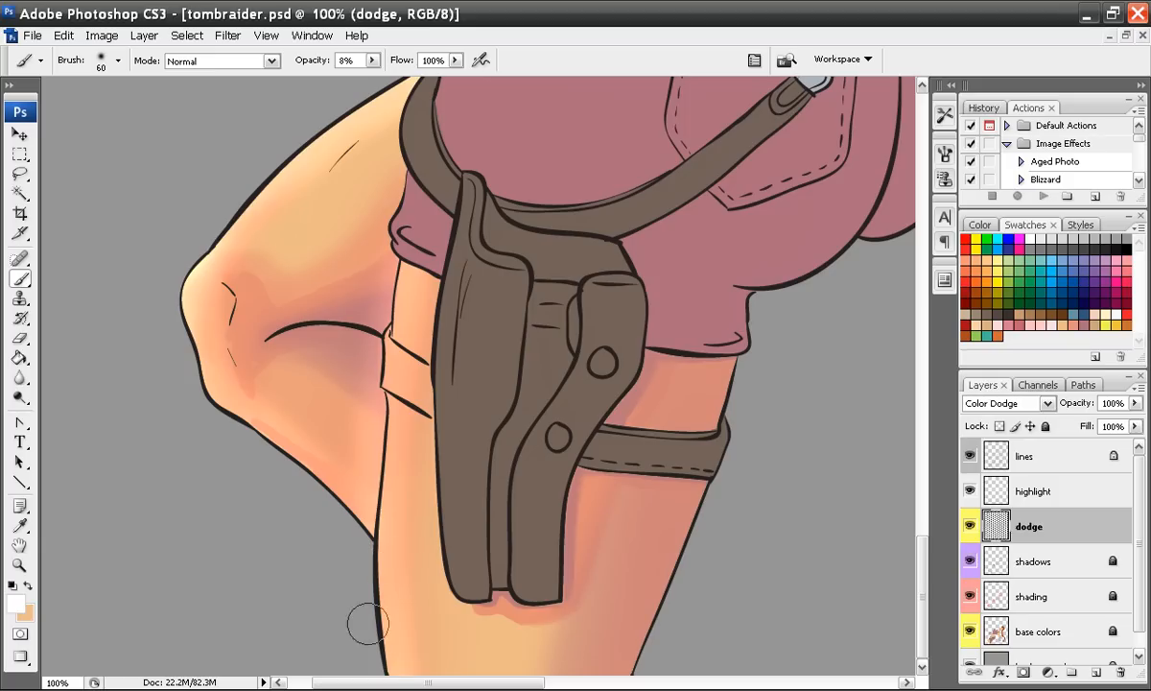
drag(391, 252, 372, 616)
mouse_move(391, 243)
mouse_down()
mouse_move(403, 332)
mouse_move(391, 606)
mouse_move(356, 595)
mouse_up()
drag(389, 256, 374, 332)
key(ctrl+z)
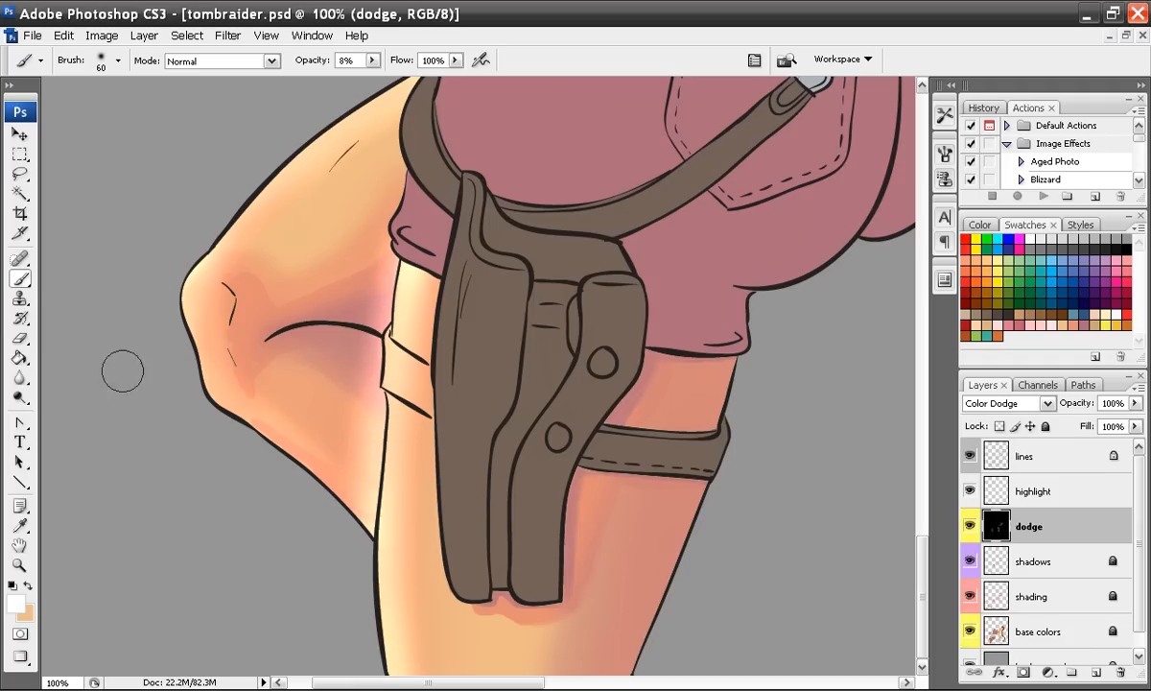
Step: Try to darken the highlights spilled onto the bent leg near the shorts' hem with a 39 px black brush at 8% opacity
click(1120, 247)
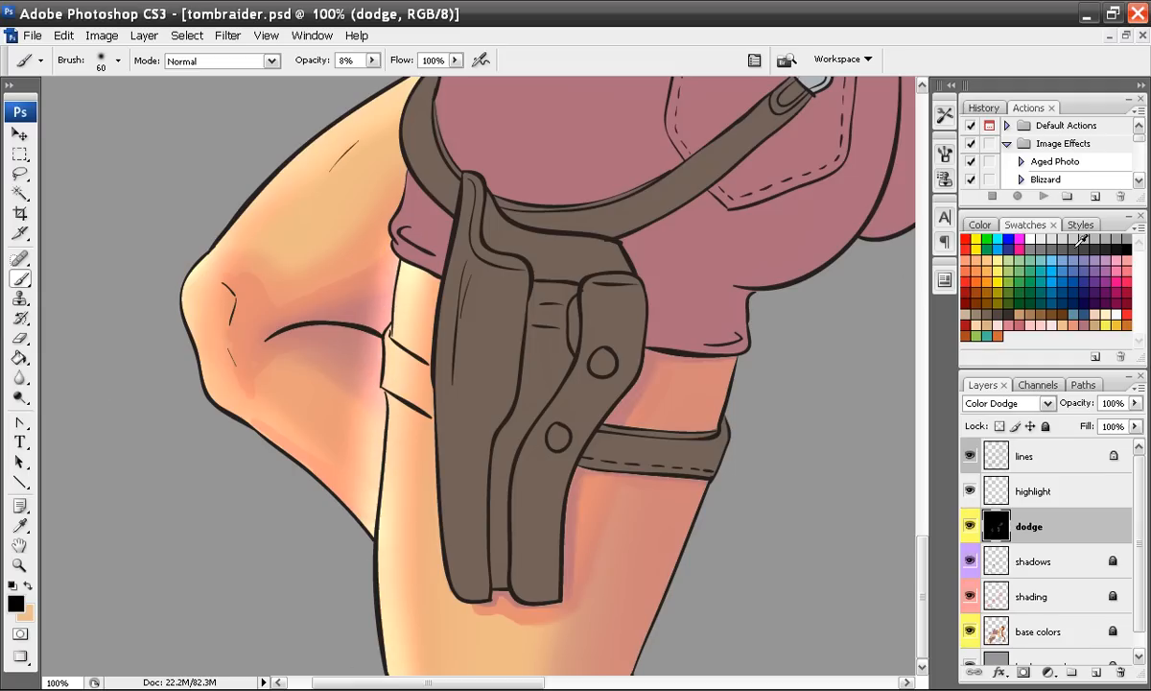
right_click(315, 327)
click(370, 356)
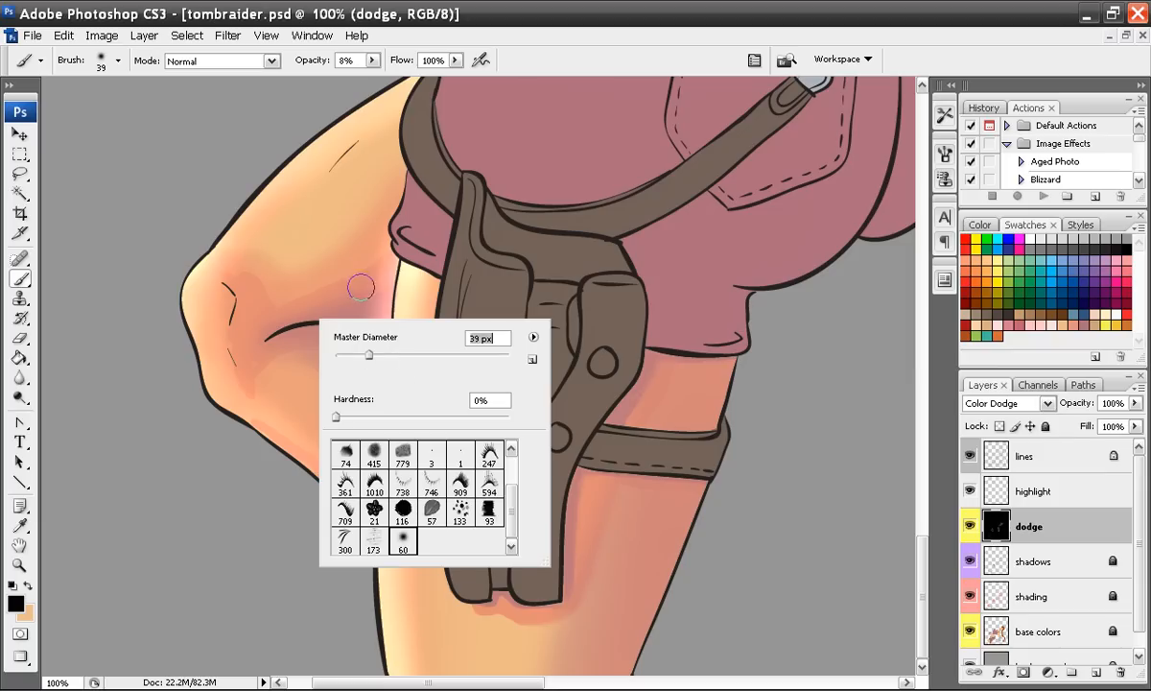
drag(353, 275, 353, 303)
drag(373, 243, 381, 220)
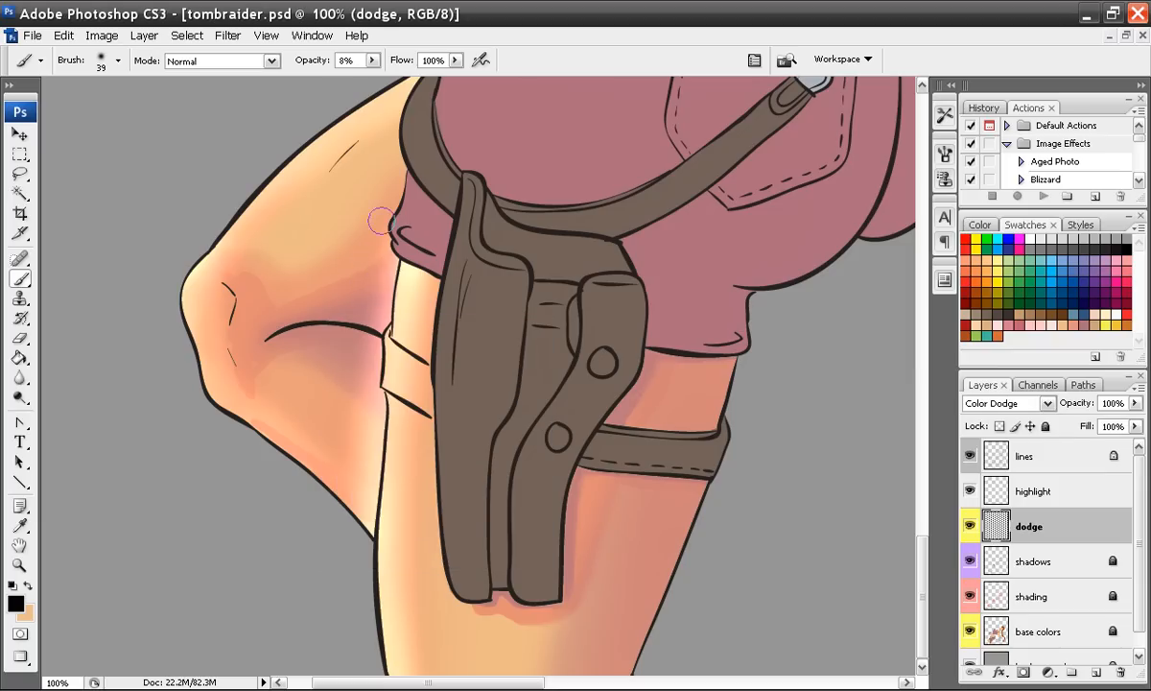
drag(381, 293, 395, 225)
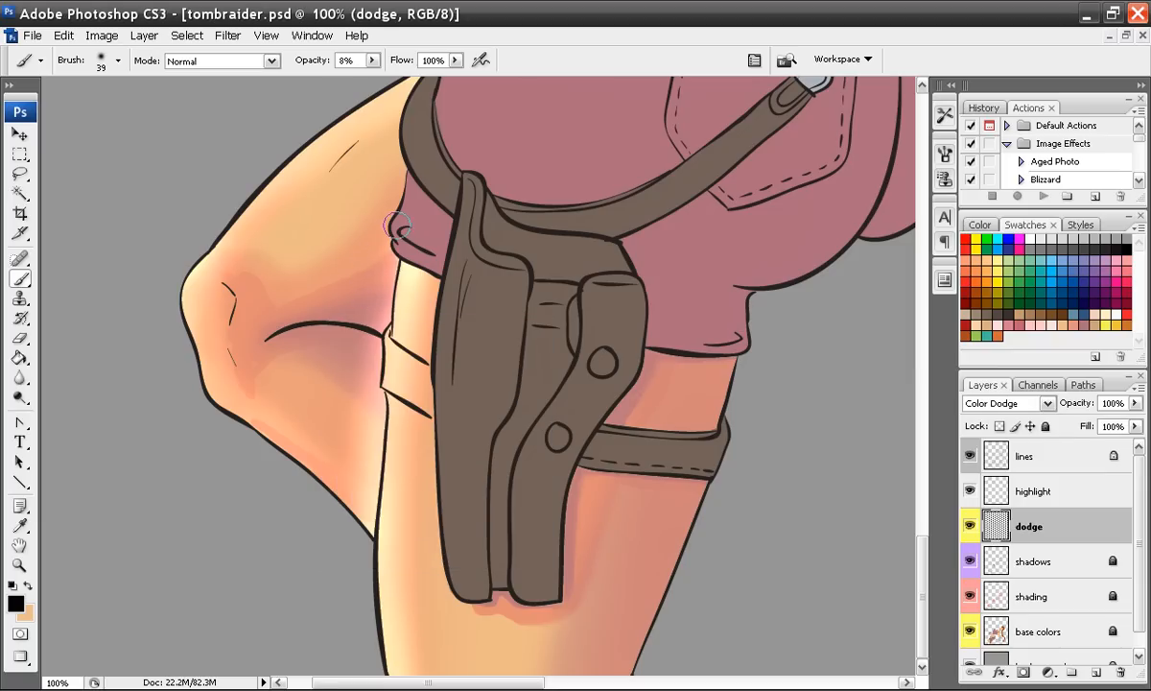
Step: Raise the brush opacity to 100% and paint black over the highlights spilled onto the bent leg beside the standing leg
click(372, 59)
drag(374, 81, 460, 80)
click(388, 243)
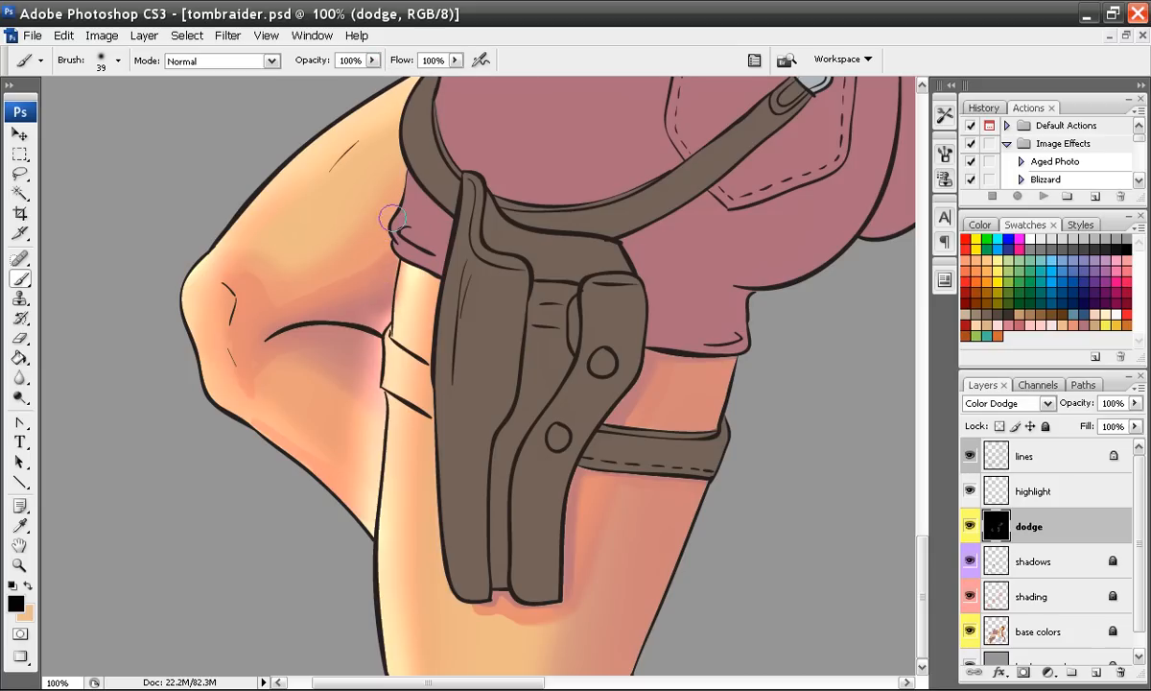
drag(370, 377, 360, 540)
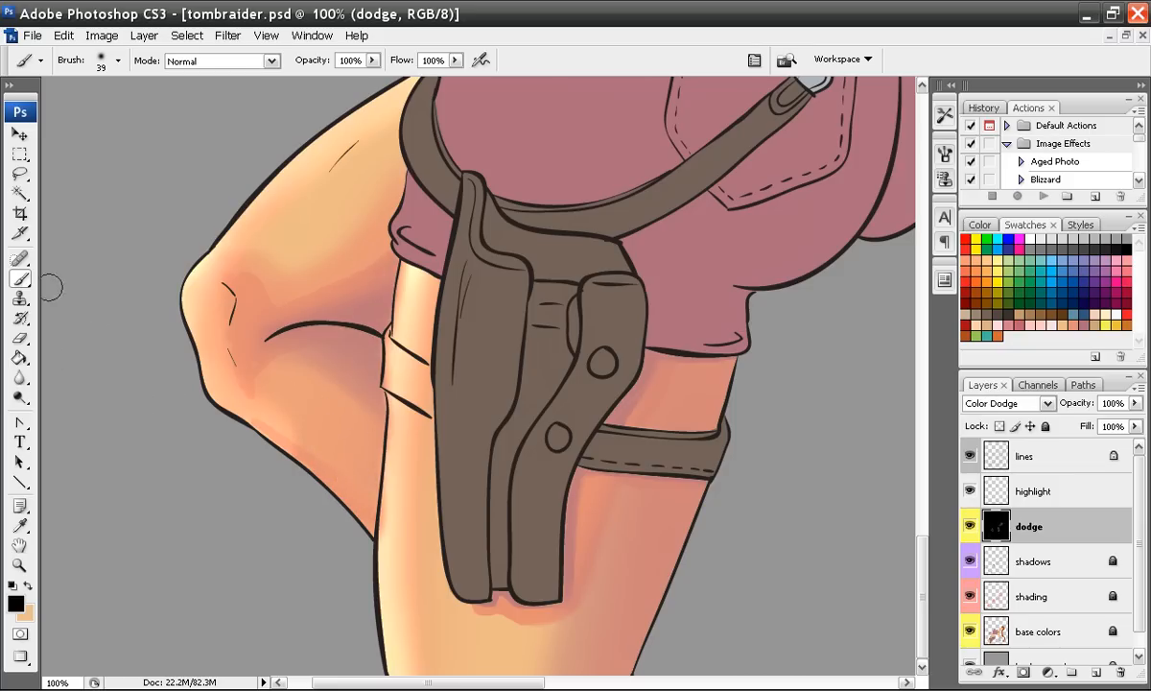
Step: Load the saved soft round 60 brush preset, choose white, and paint a soft highlight along the bent leg's lower calf edge
click(943, 117)
click(772, 139)
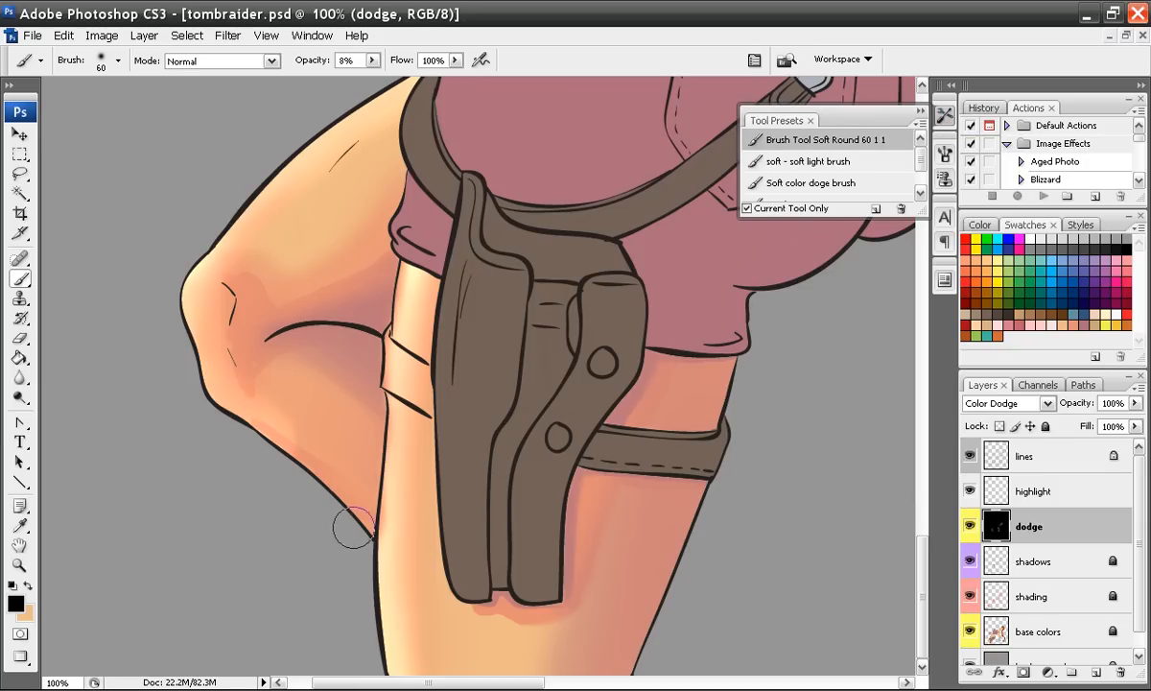
click(1031, 240)
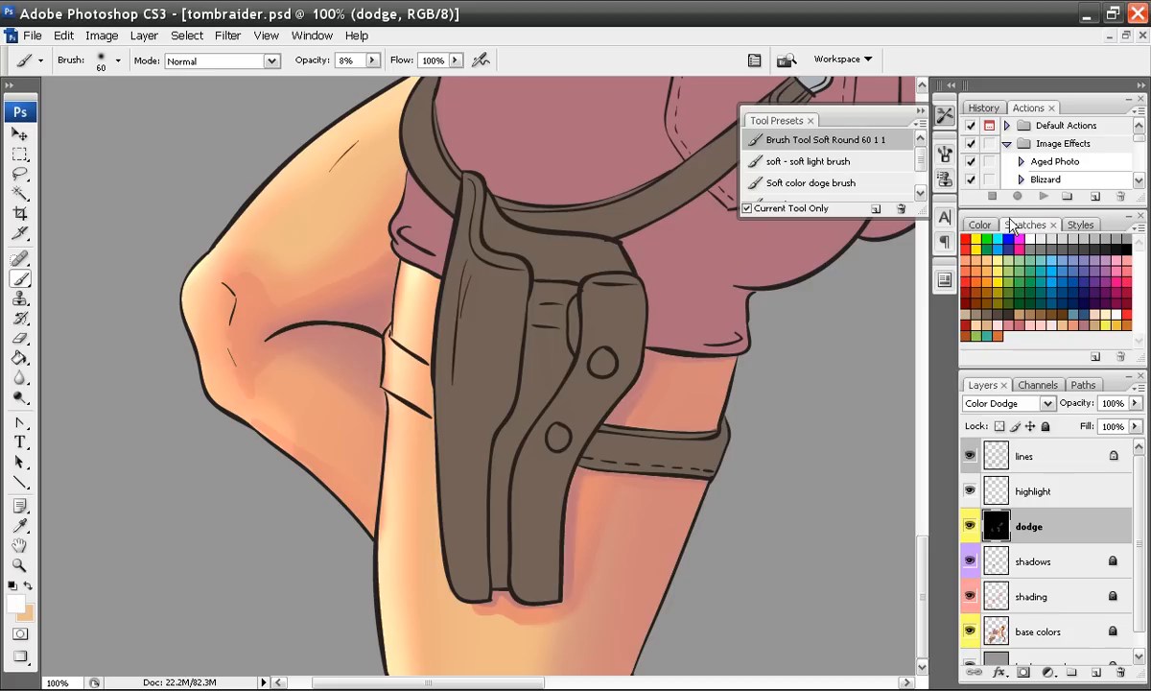
click(919, 113)
drag(259, 433, 341, 510)
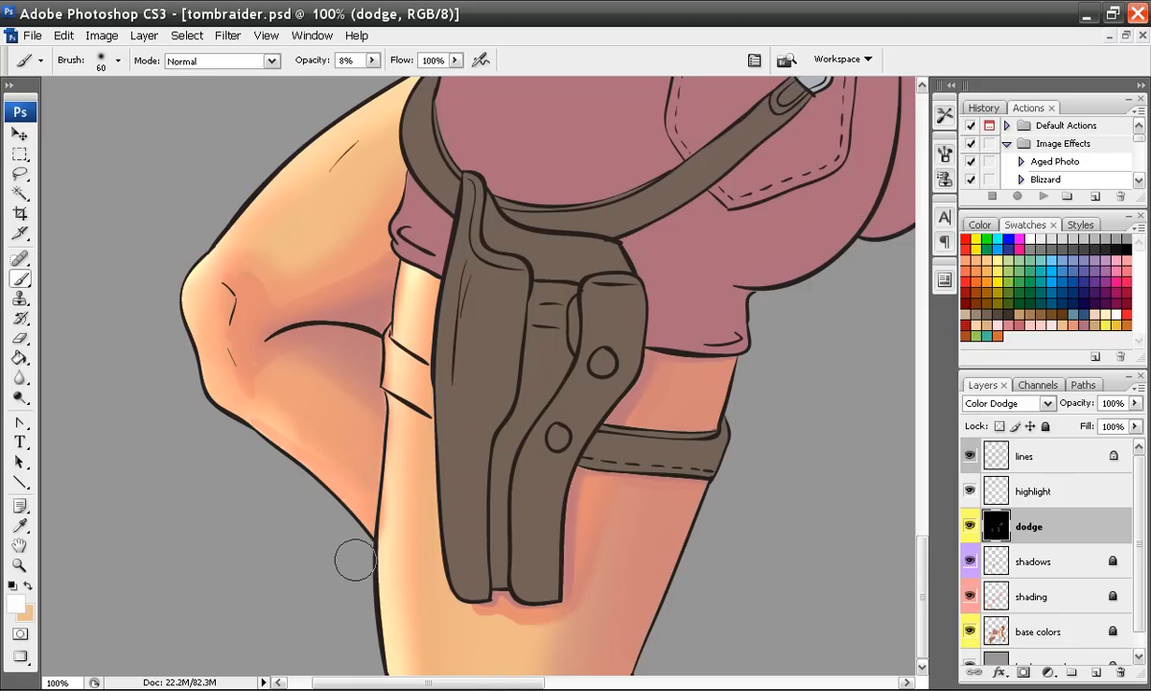
Step: Paint black at 100% opacity over the bent leg's calf edge and the standing leg's edge to remove their dodge highlights
key(ctrl+minus)
key(ctrl+plus)
drag(226, 577, 514, 274)
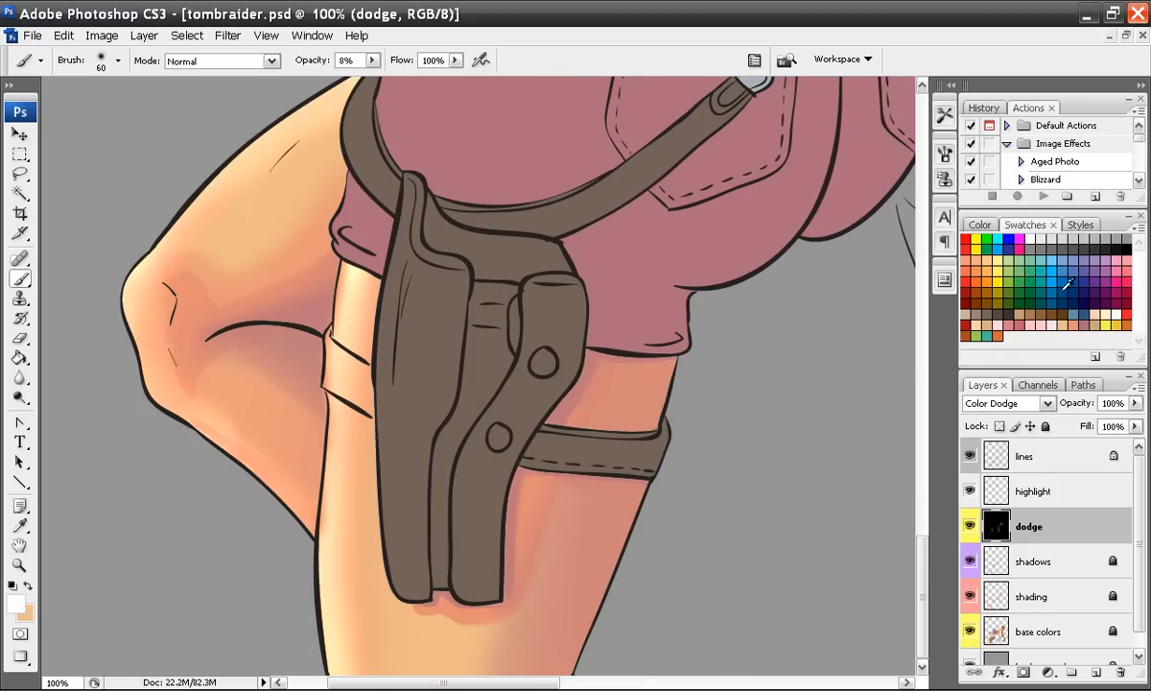
click(1127, 245)
drag(372, 59, 463, 79)
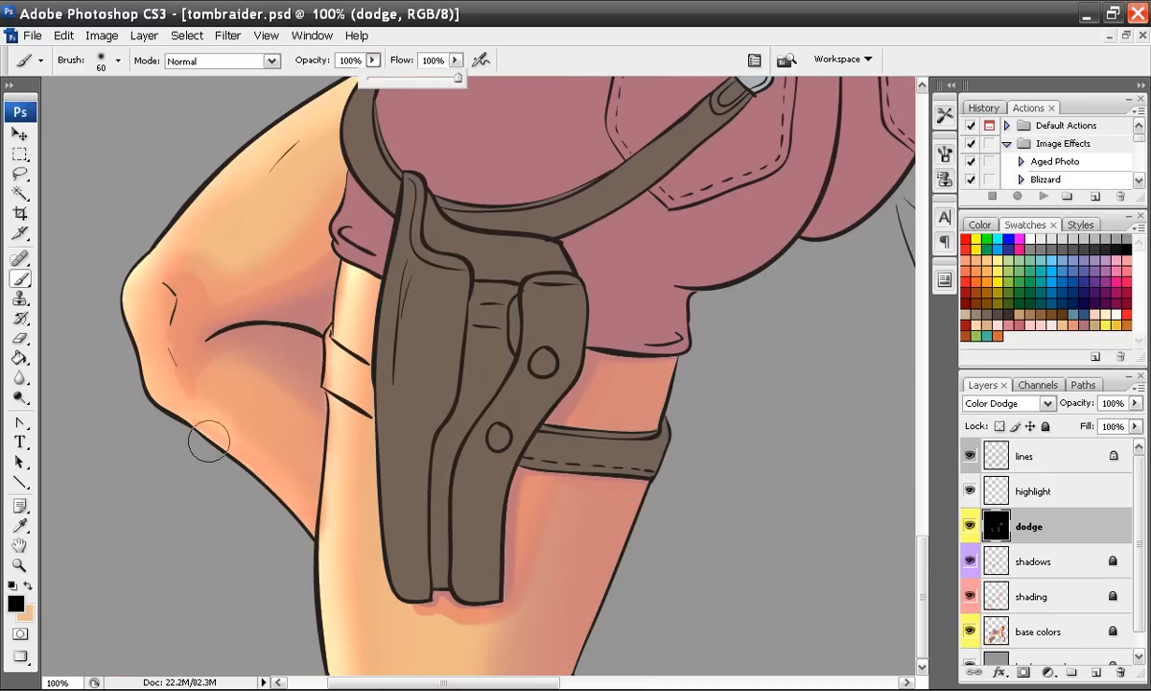
mouse_move(185, 410)
mouse_down()
mouse_move(269, 478)
mouse_move(297, 496)
mouse_up()
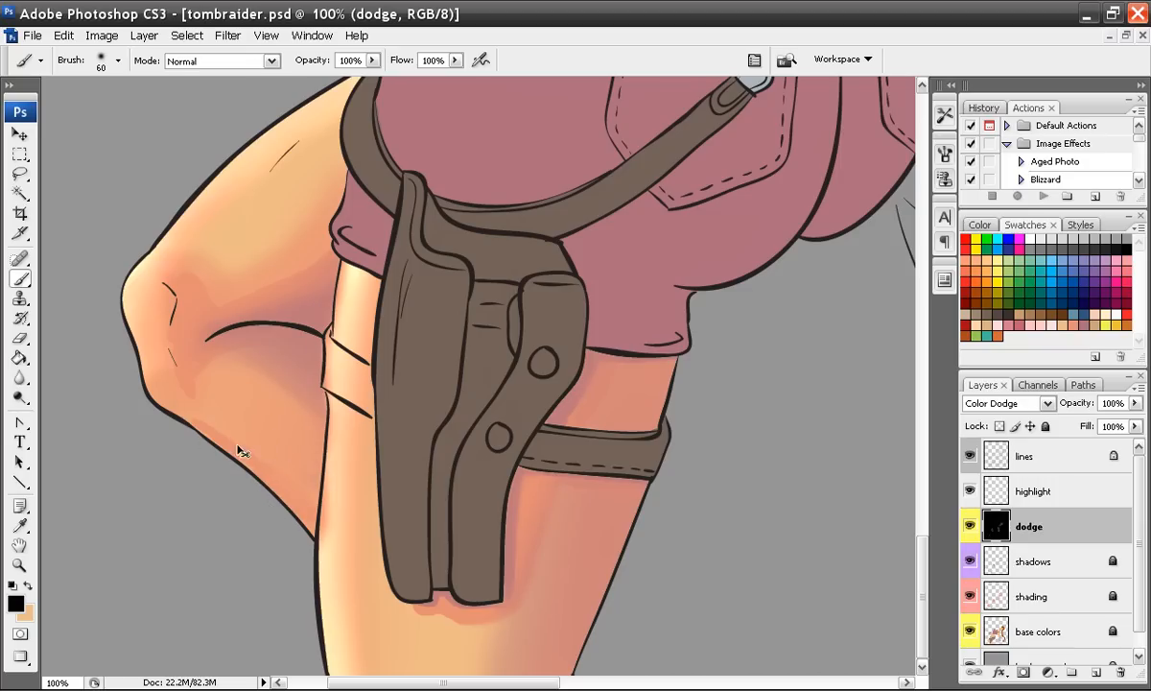
key(ctrl+z)
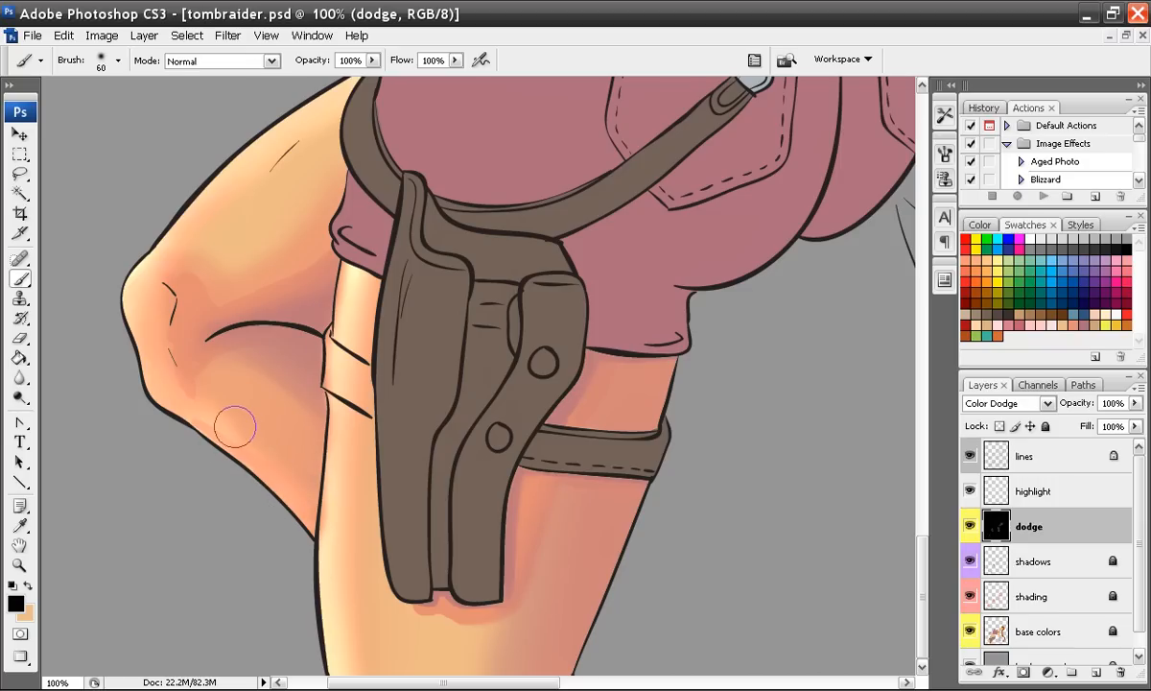
mouse_move(247, 437)
mouse_down()
mouse_move(194, 439)
mouse_move(233, 449)
mouse_move(276, 458)
mouse_up()
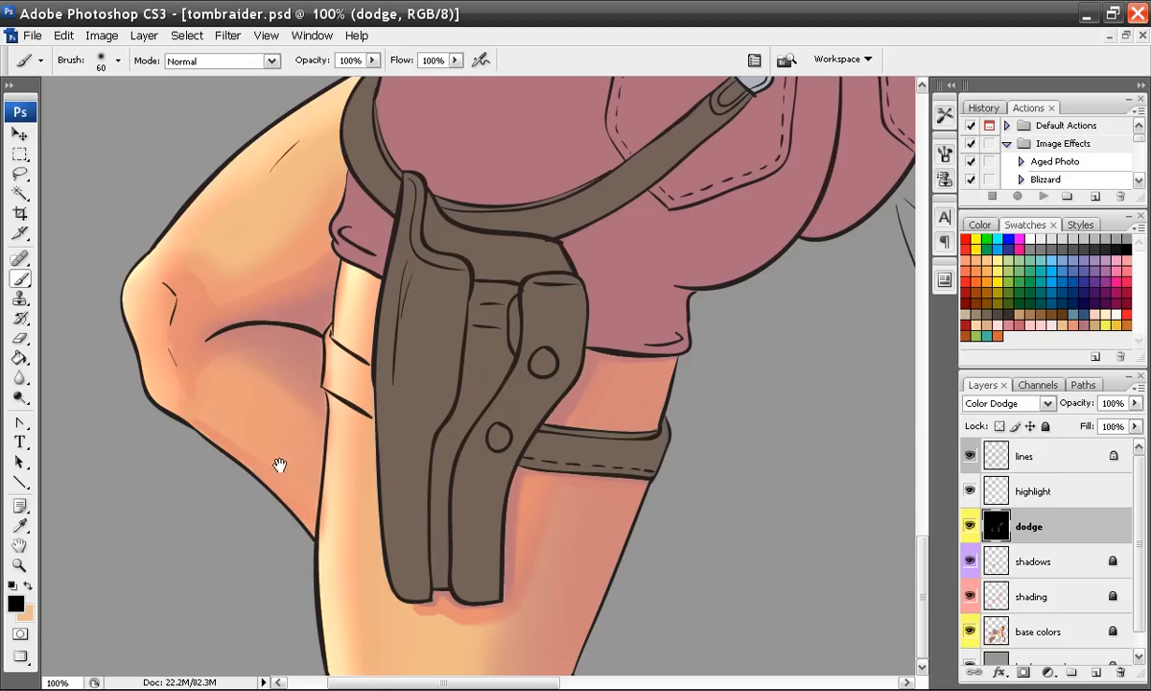
scroll(239, 422, right, 2)
mouse_move(307, 249)
mouse_down()
mouse_move(288, 609)
mouse_move(332, 590)
mouse_up()
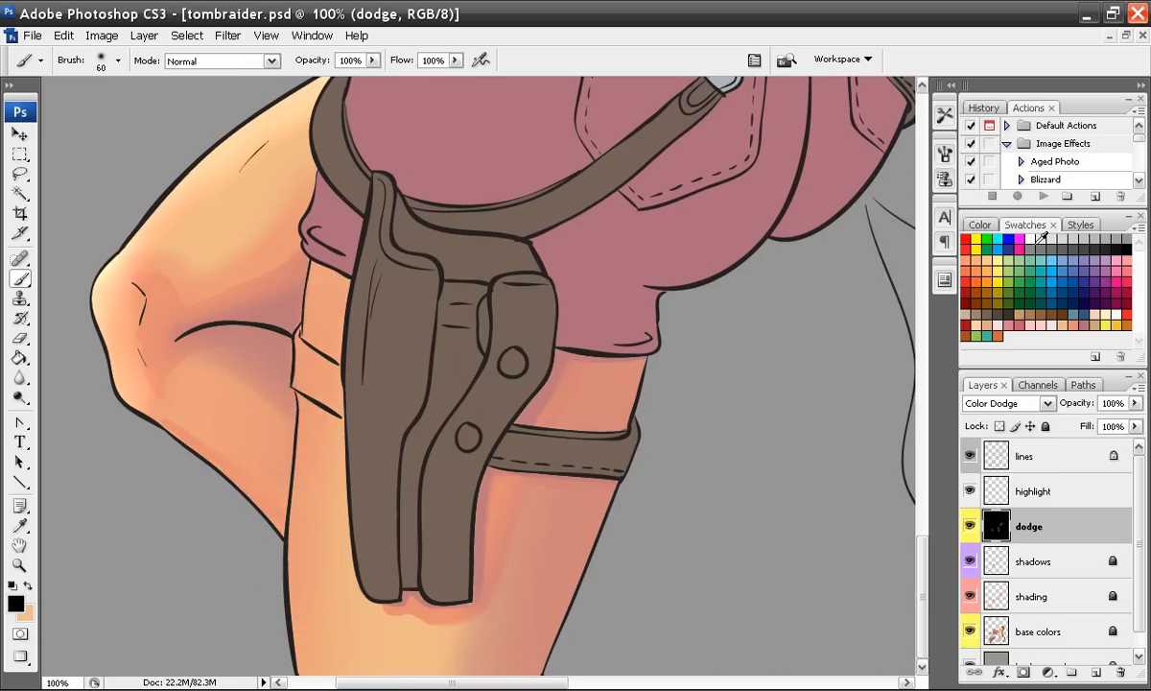
Step: Choose white, reload the saved soft round 60 preset, and repaint soft highlight strokes down the standing leg's edge beside the bent leg
click(1033, 237)
click(945, 118)
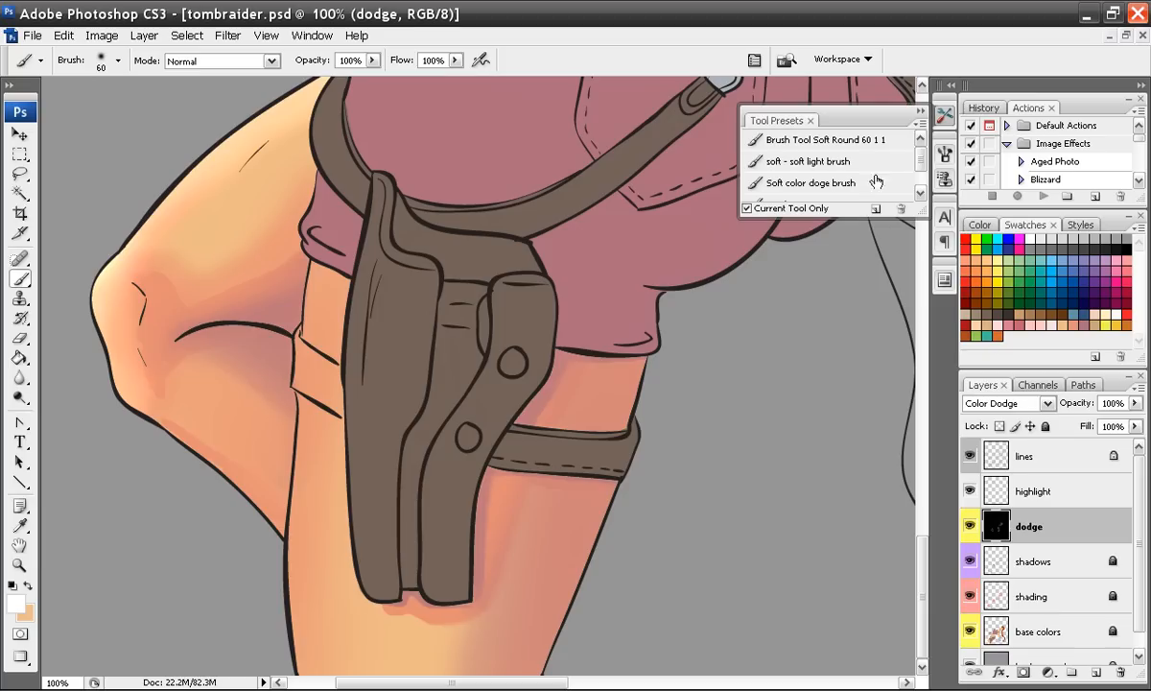
click(799, 143)
click(915, 115)
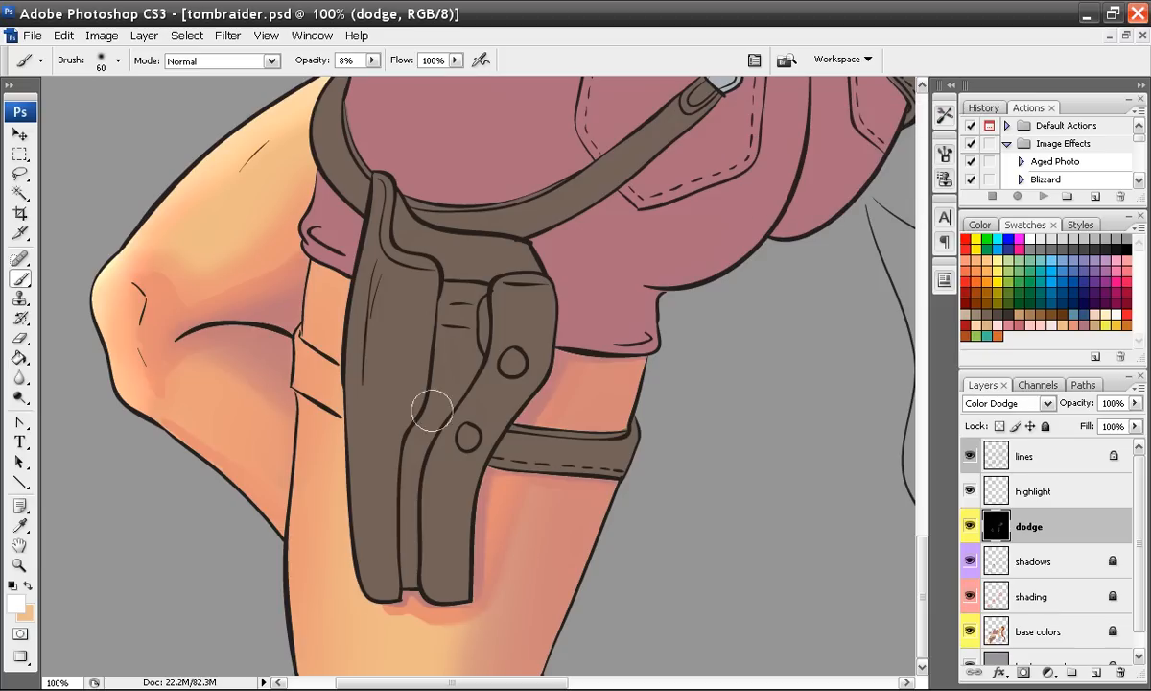
mouse_move(309, 313)
mouse_down()
mouse_move(286, 379)
mouse_move(283, 544)
mouse_move(298, 672)
mouse_up()
mouse_move(303, 253)
mouse_down()
mouse_move(292, 526)
mouse_move(302, 650)
mouse_up()
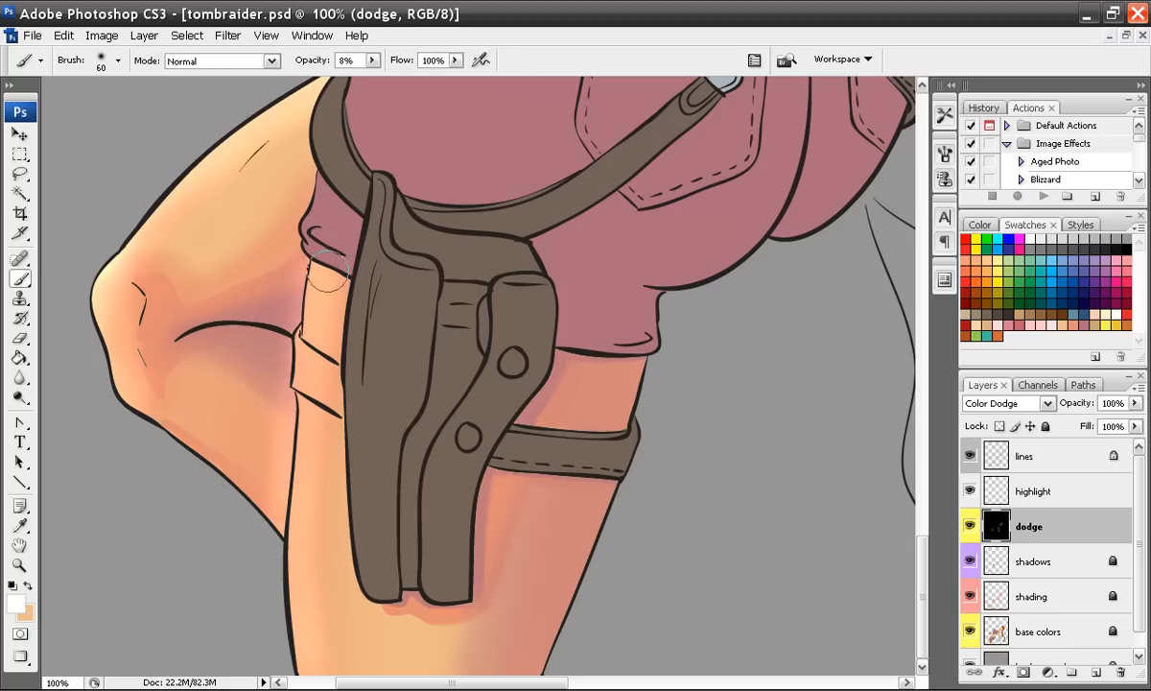
mouse_move(307, 247)
mouse_down()
mouse_move(299, 479)
mouse_move(303, 628)
mouse_move(284, 650)
mouse_up()
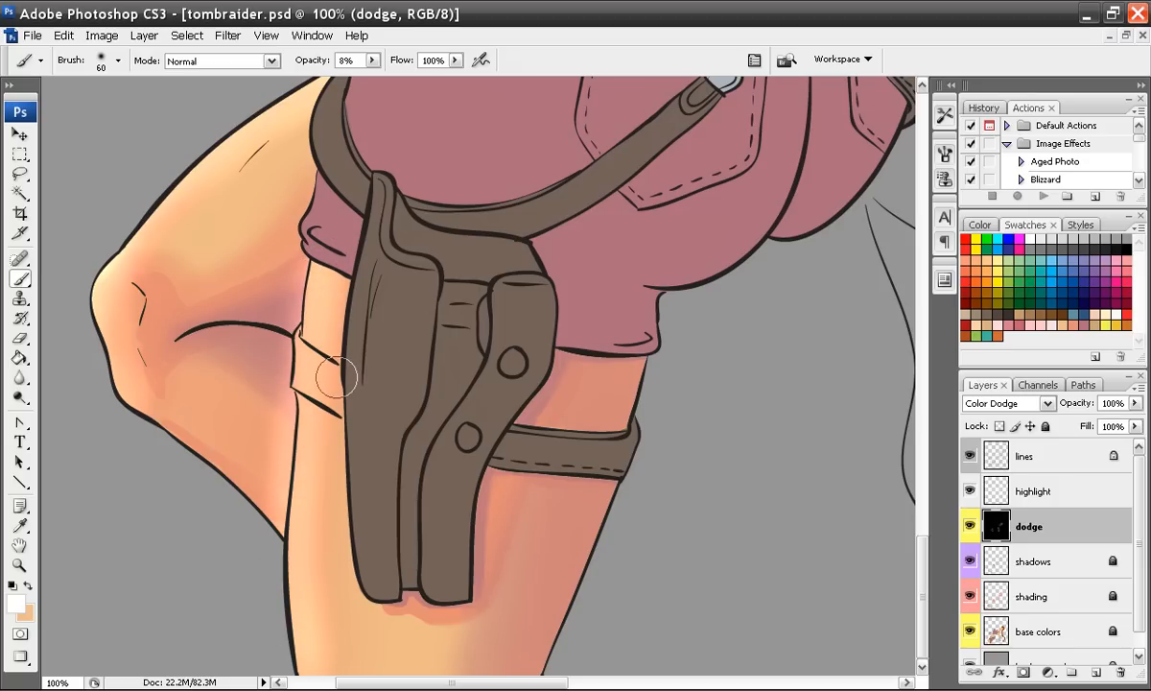
Step: Paint black at 100% opacity with a 24 px brush over the highlights spilled onto the bent leg behind the standing leg
click(1130, 244)
click(372, 61)
drag(374, 78, 472, 79)
right_click(272, 363)
click(318, 400)
mouse_move(253, 252)
mouse_down()
mouse_move(265, 305)
mouse_move(289, 290)
mouse_up()
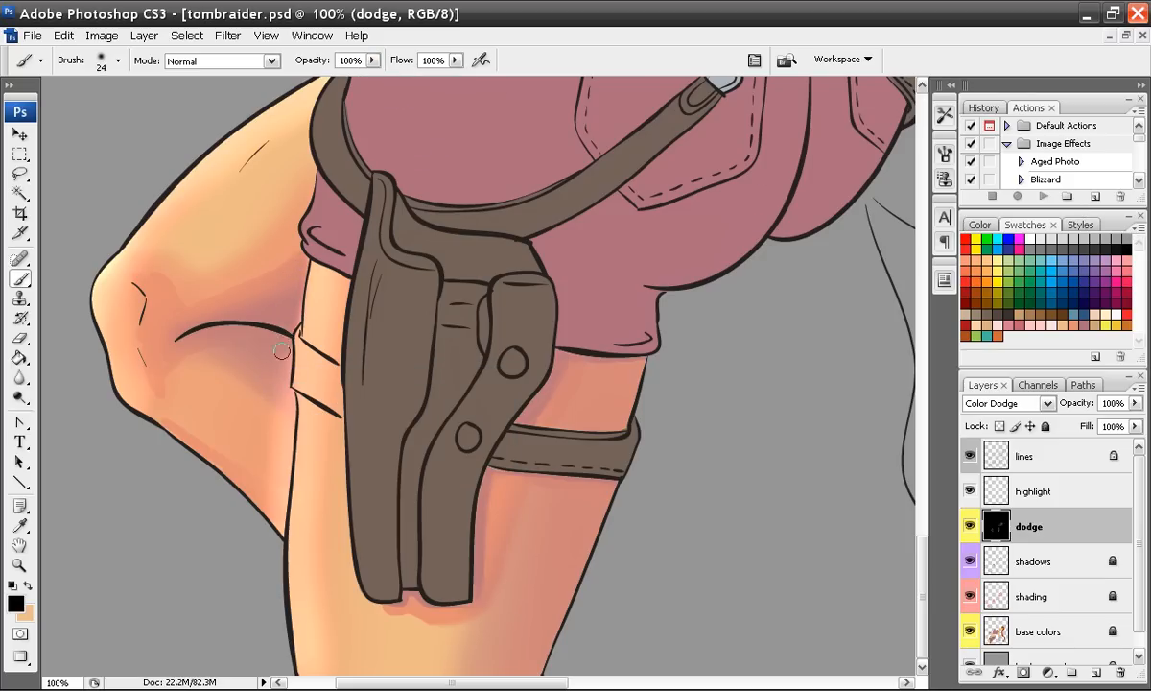
mouse_move(289, 350)
mouse_down()
mouse_move(271, 383)
mouse_move(264, 463)
mouse_up()
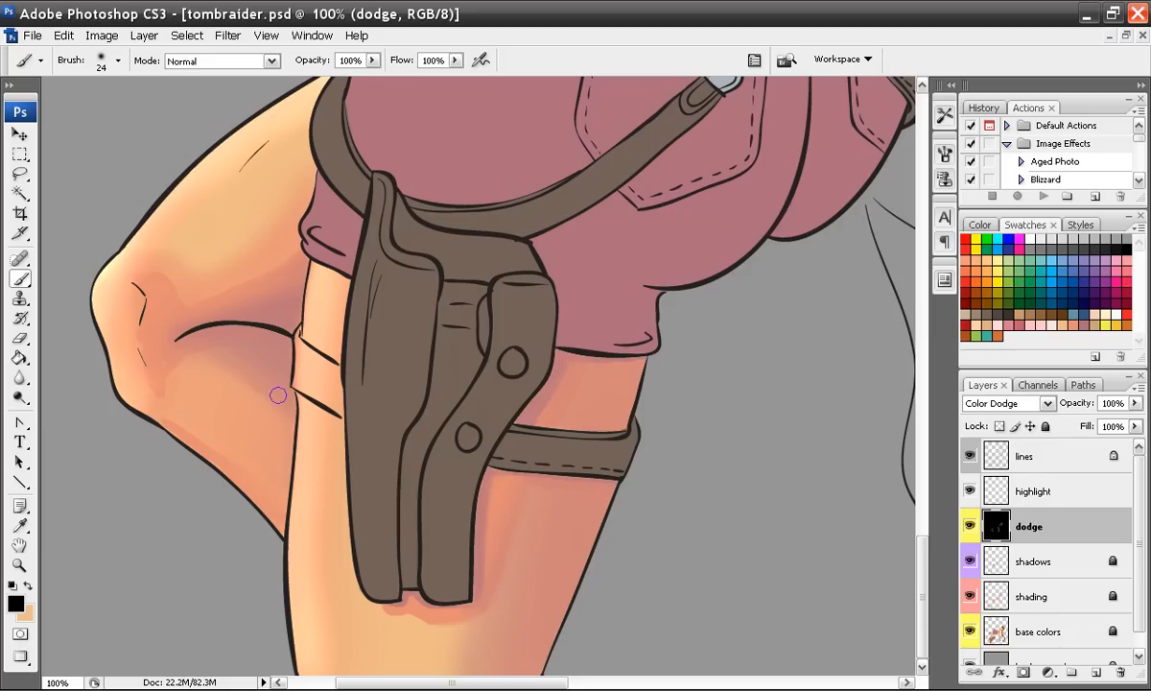
Step: Choose white as the painting color and reload the saved soft round 60 brush preset
click(1034, 238)
click(943, 132)
click(805, 142)
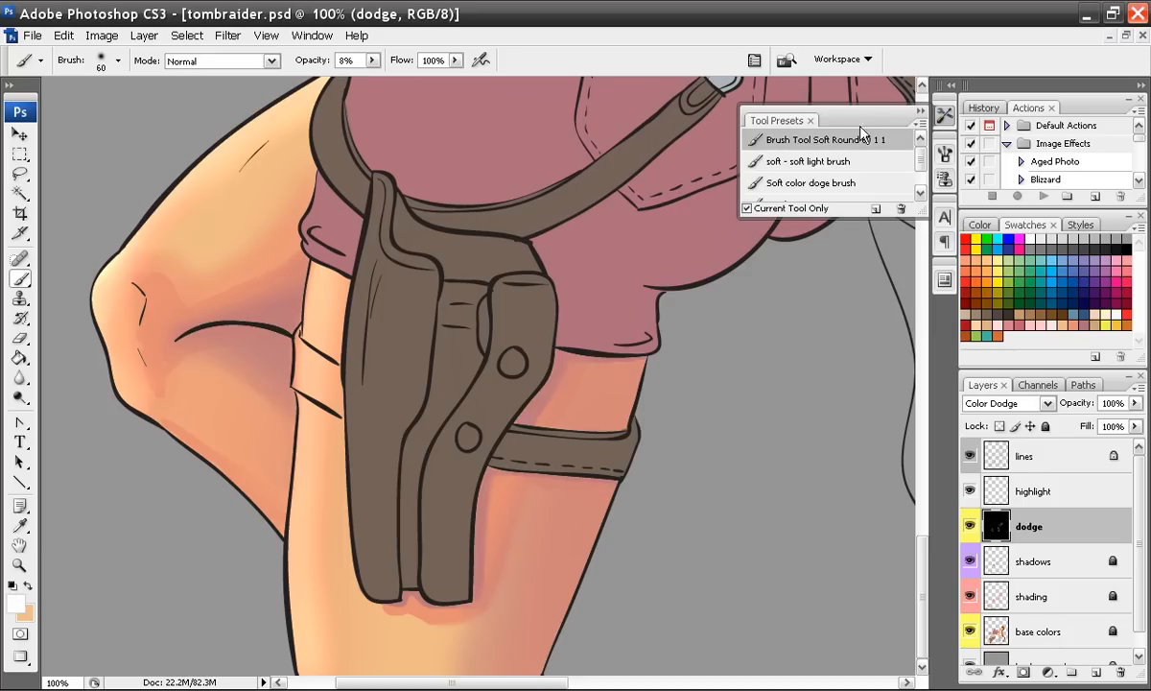
Step: Hide the tool presets list and paint soft white dodge highlights down the bent leg's outer edge from knee to calf
click(916, 114)
mouse_move(96, 290)
mouse_down()
mouse_move(127, 394)
mouse_move(263, 530)
mouse_move(164, 445)
mouse_move(262, 531)
mouse_move(236, 502)
mouse_move(103, 443)
mouse_move(179, 487)
mouse_move(127, 428)
mouse_move(150, 423)
mouse_move(266, 524)
mouse_move(161, 433)
mouse_move(219, 477)
mouse_move(283, 569)
mouse_up()
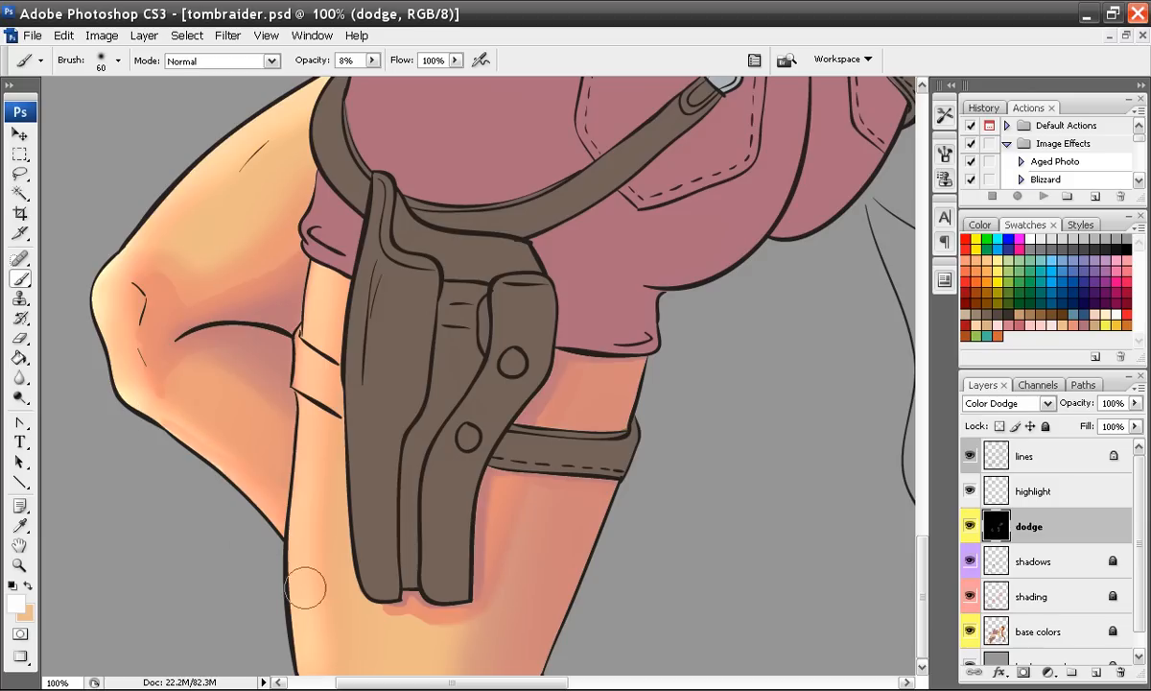
key(ctrl+minus)
key(ctrl+minus)
key(ctrl+minus)
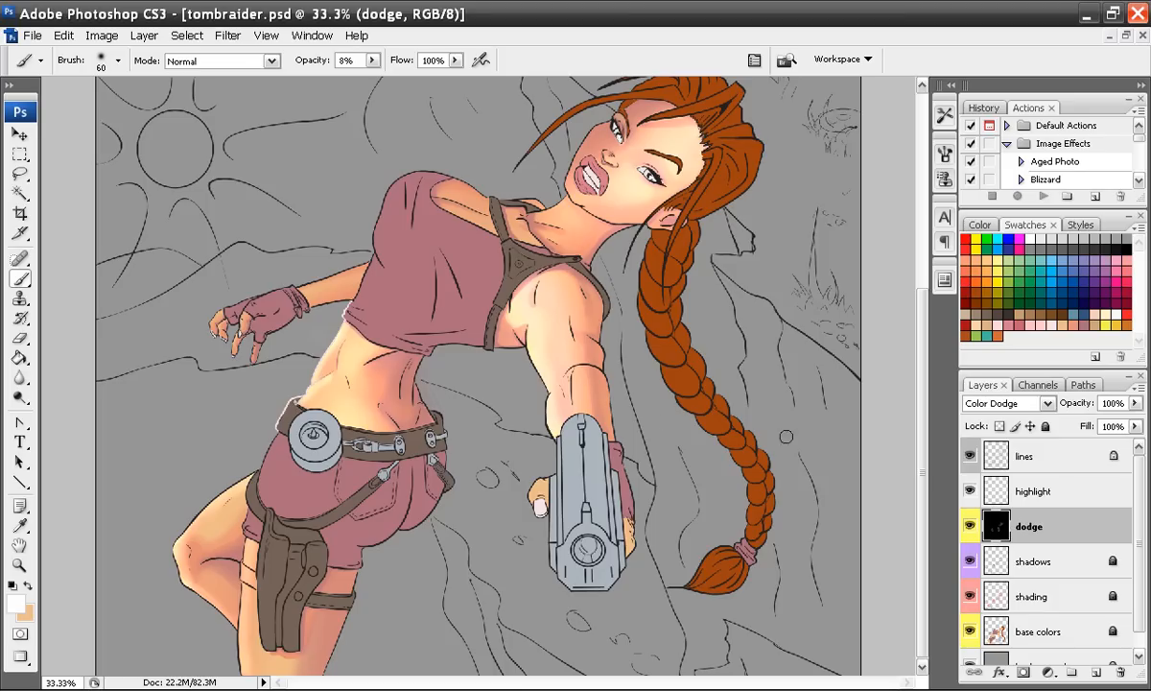
Step: Inspect the waist's dodge highlights and light outlines up close, checking the lines and dodge layers
click(1023, 464)
click(1023, 524)
key(ctrl+plus)
drag(304, 443, 422, 377)
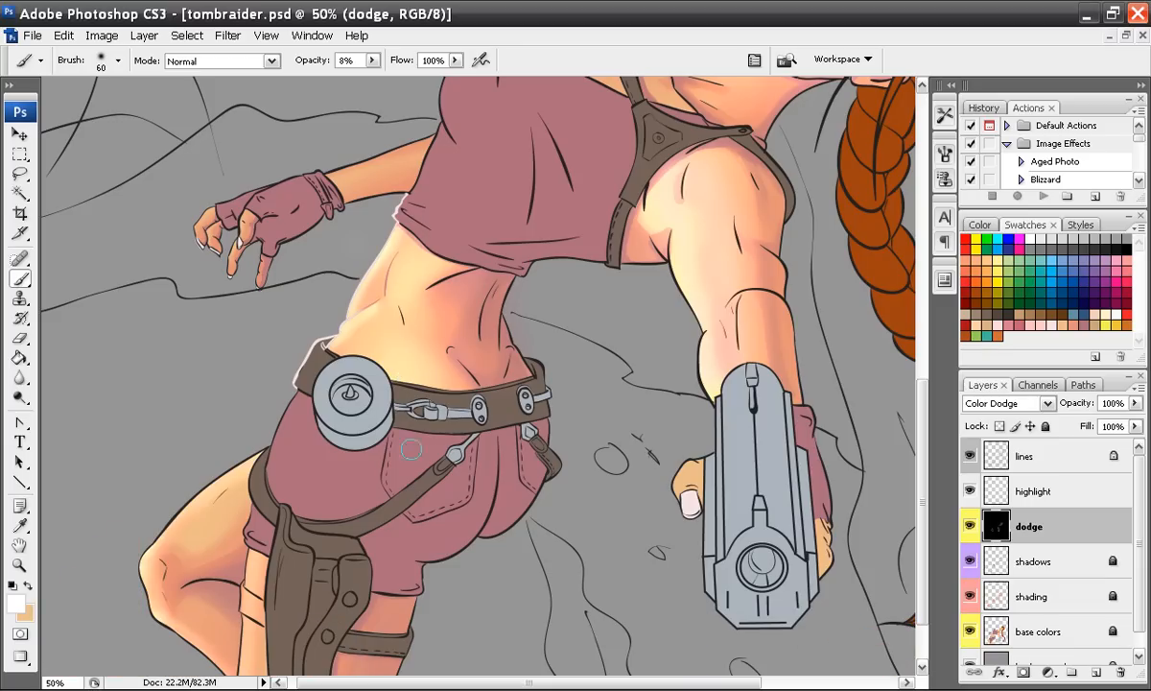
key(ctrl+plus)
key(ctrl+plus)
mouse_move(329, 369)
mouse_down()
mouse_move(378, 427)
mouse_move(513, 449)
mouse_up()
key(ctrl+minus)
key(ctrl+plus)
key(ctrl+plus)
key(ctrl+plus)
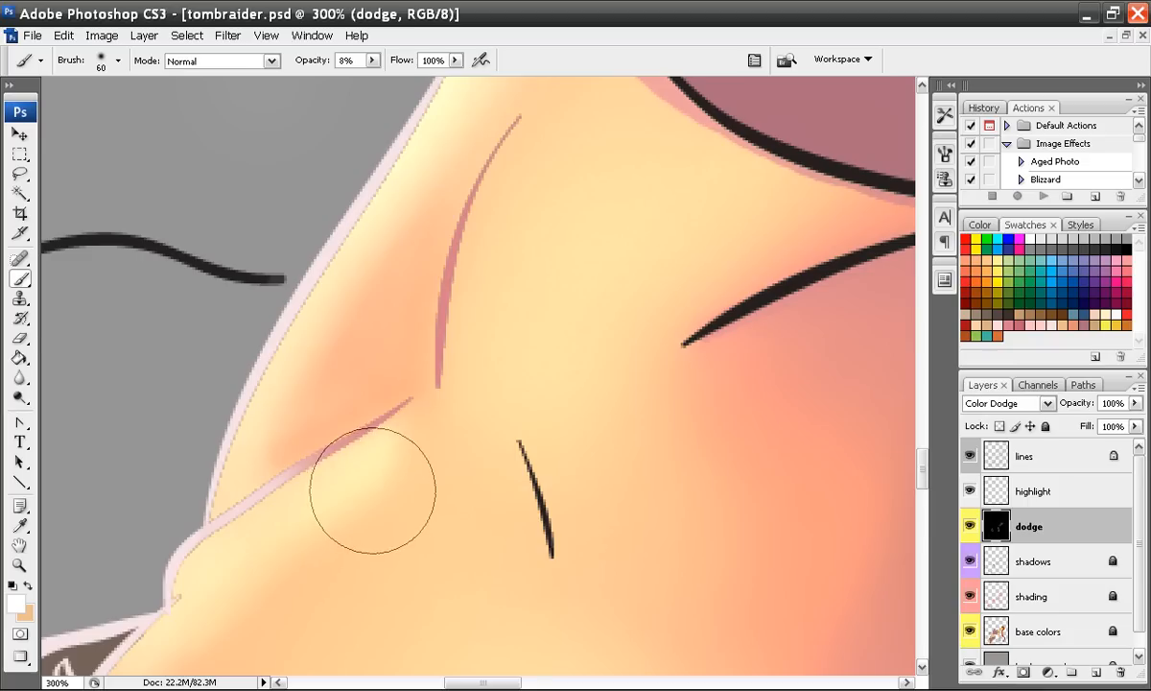
key(ctrl+minus)
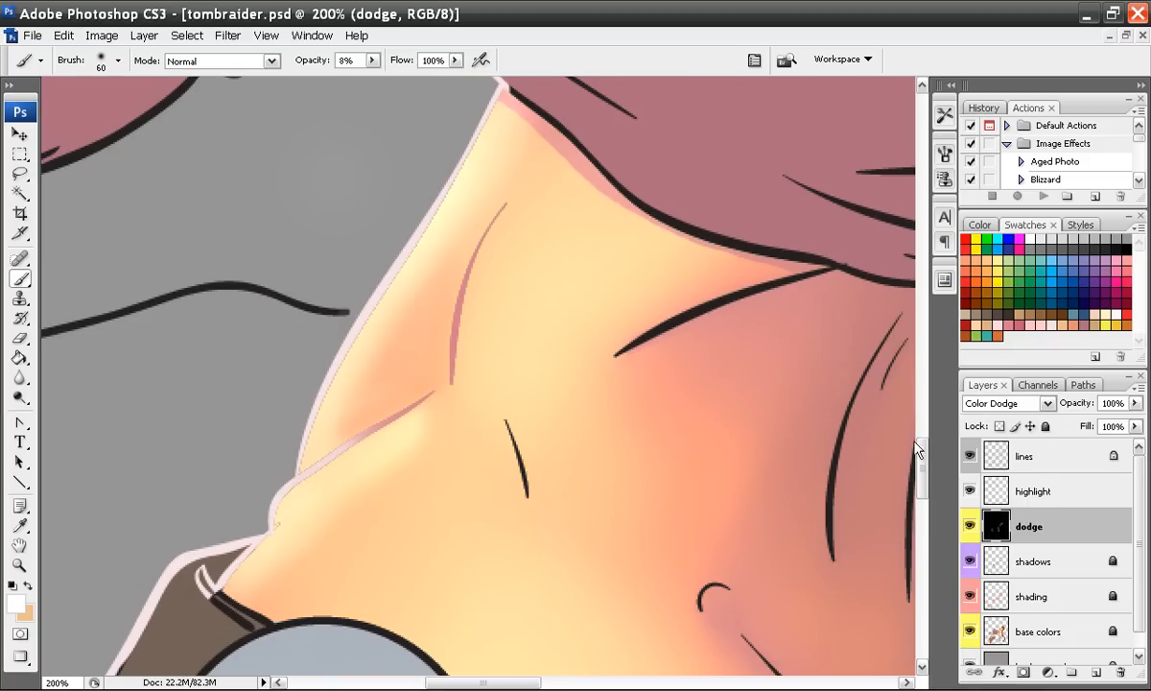
click(1034, 466)
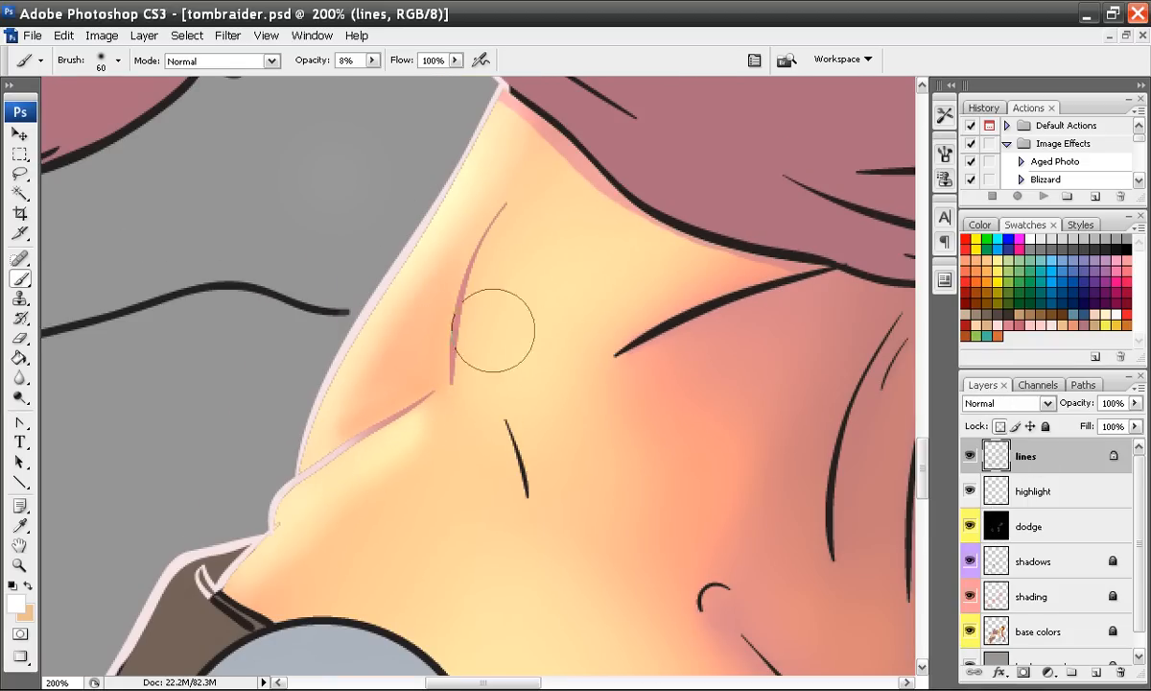
click(1036, 530)
key(ctrl+minus)
key(ctrl+minus)
key(ctrl+minus)
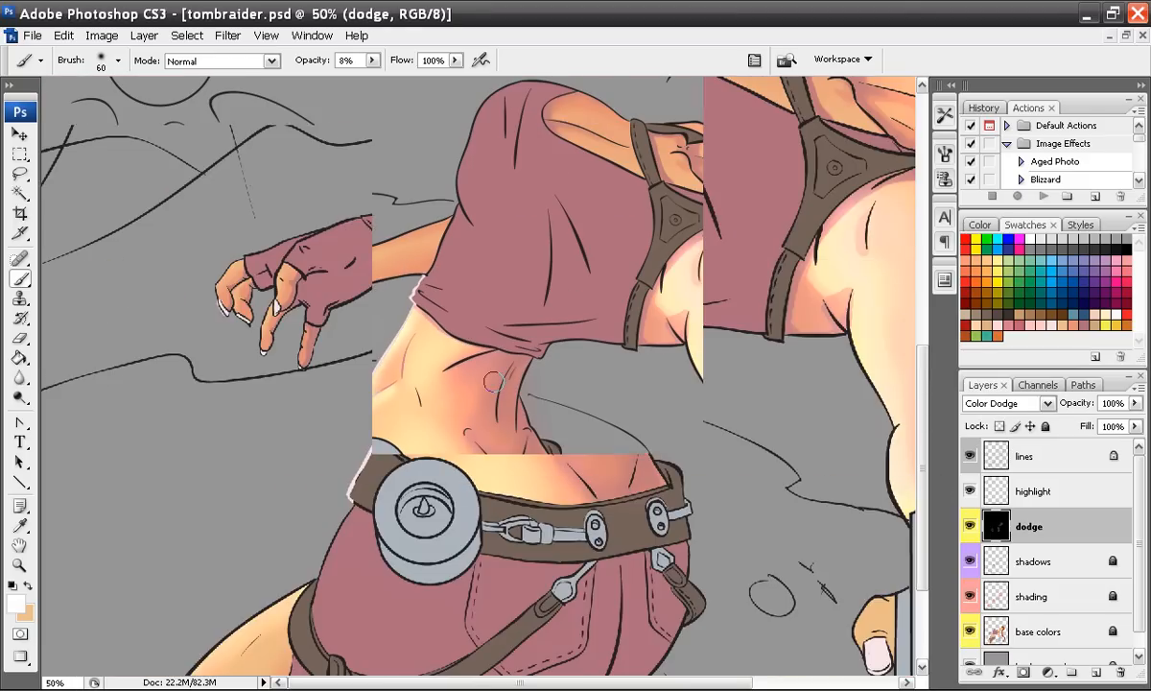
key(ctrl+minus)
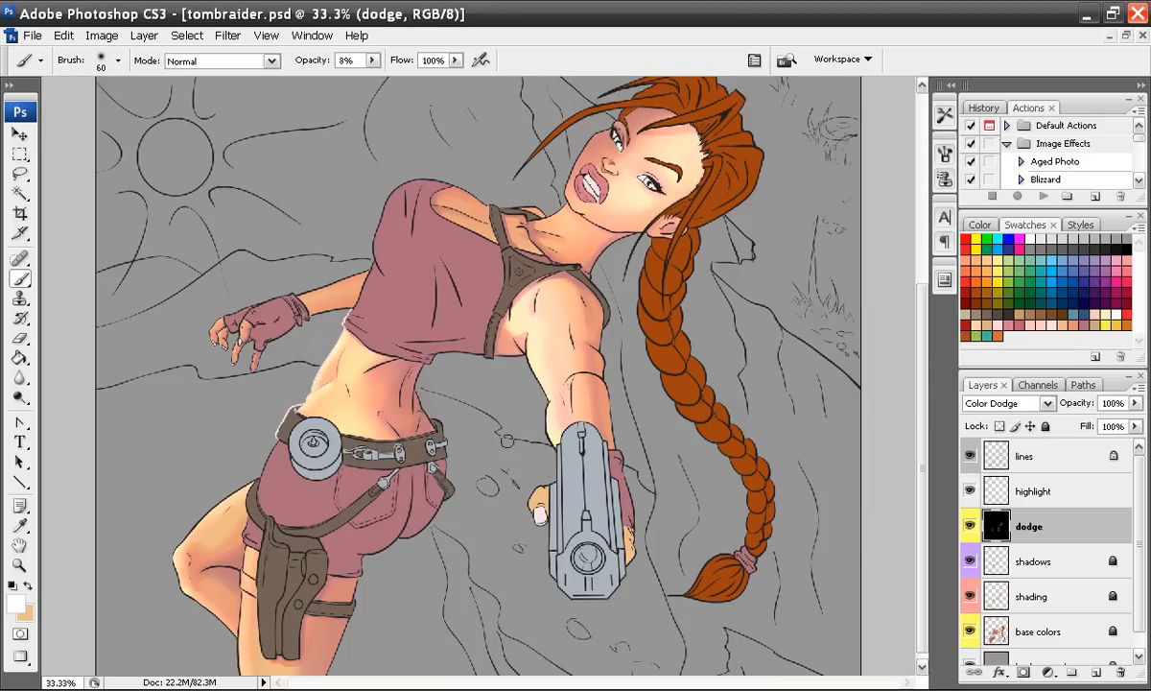
key(ctrl+minus)
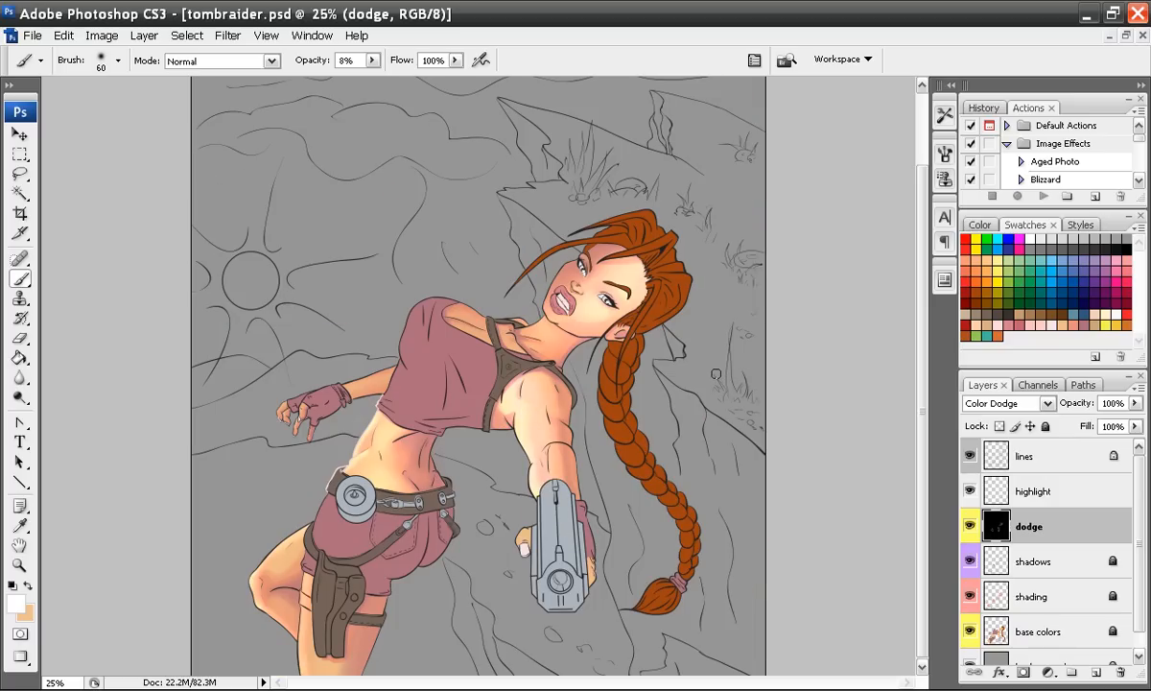
Step: Paint a soft dodge highlight on the thumb beside the pistol
key(ctrl+plus)
key(ctrl+plus)
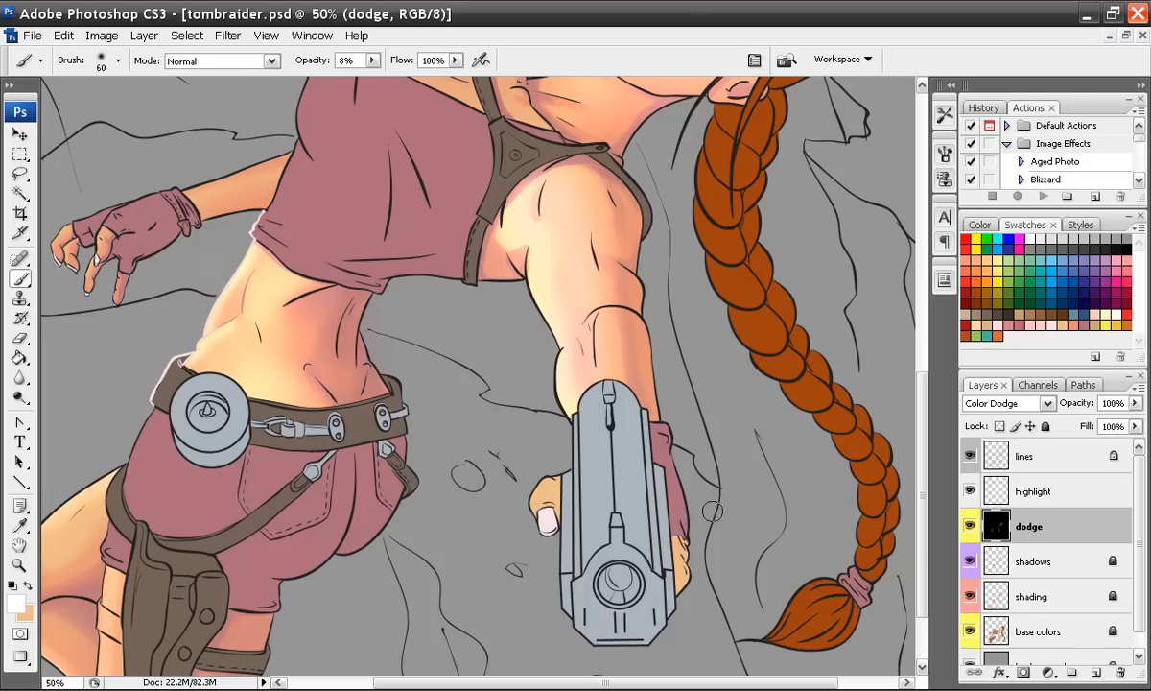
drag(592, 518, 518, 455)
key(ctrl+plus)
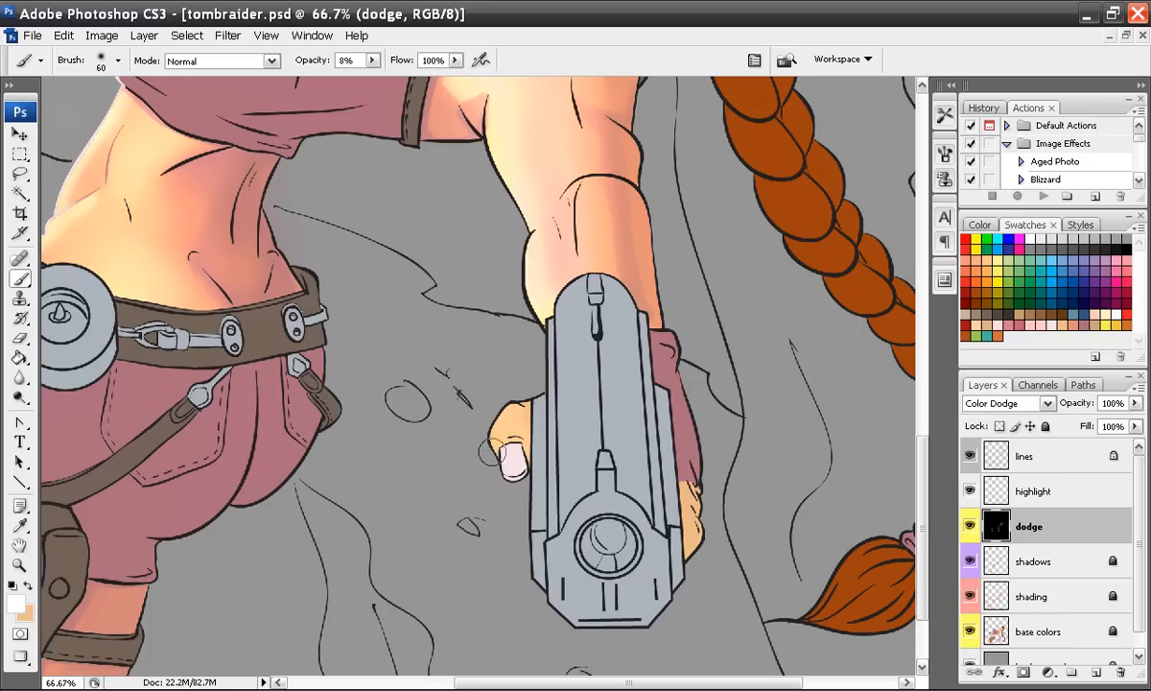
drag(503, 424, 516, 442)
key(ctrl+minus)
key(ctrl+minus)
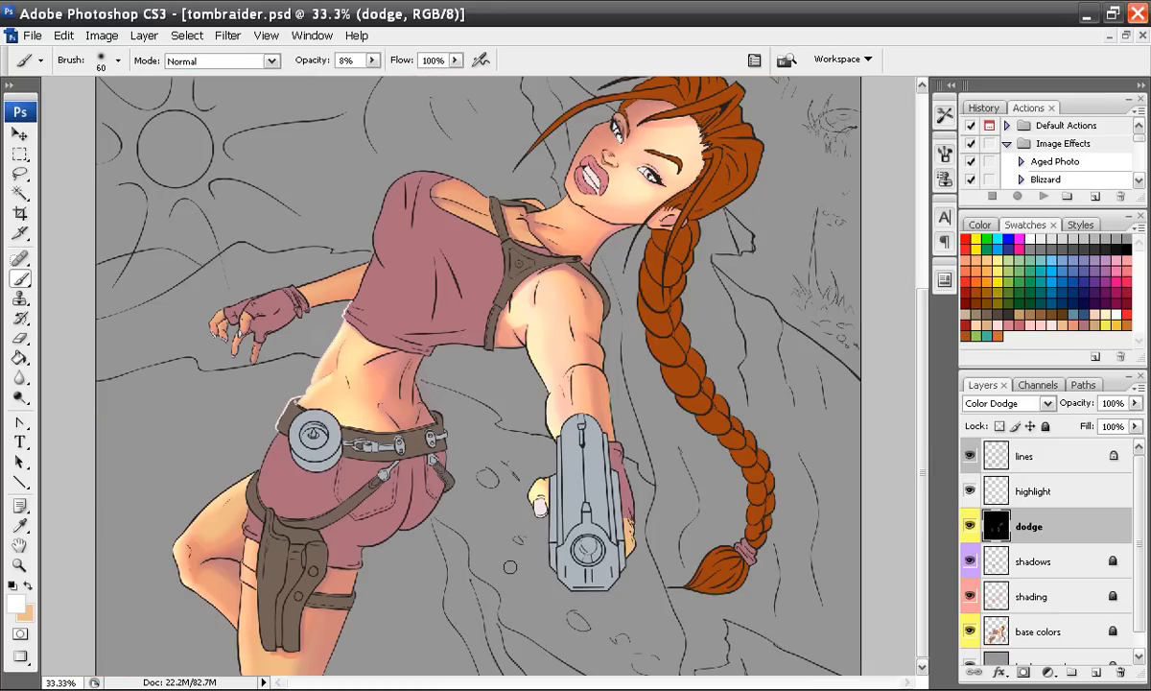
key(ctrl+plus)
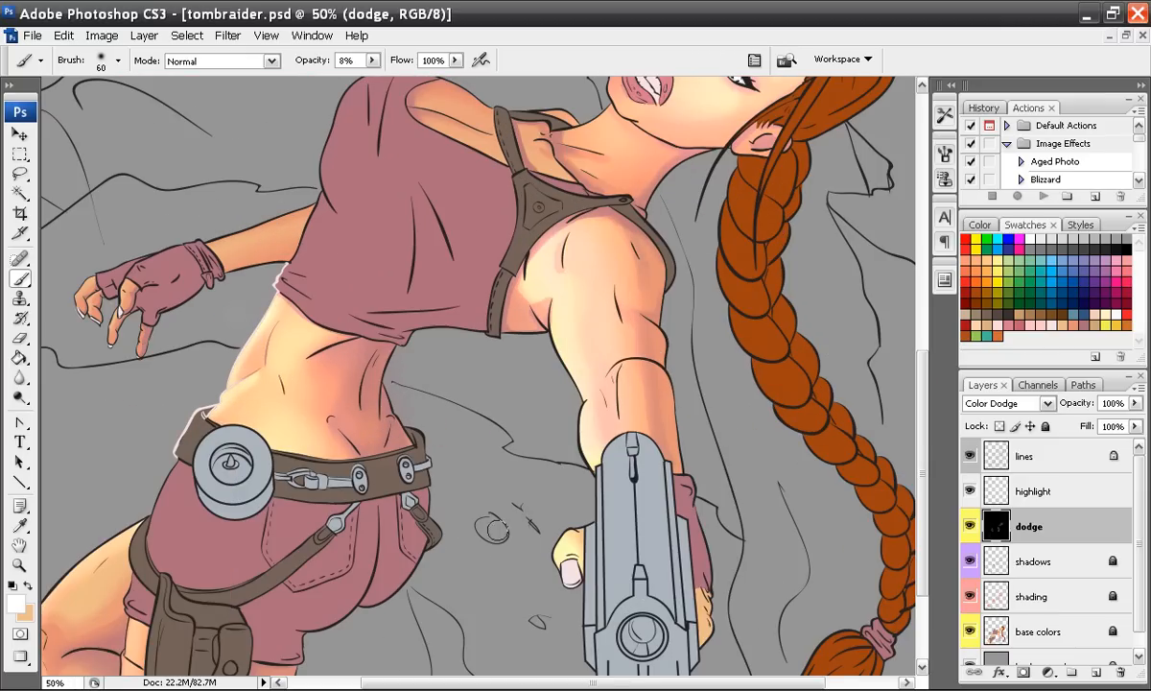
Step: Choose pale pink and paint a soft stroke over the thumb and its nail on the highlight layer
drag(521, 506, 496, 459)
click(983, 489)
click(990, 296)
drag(545, 492, 542, 523)
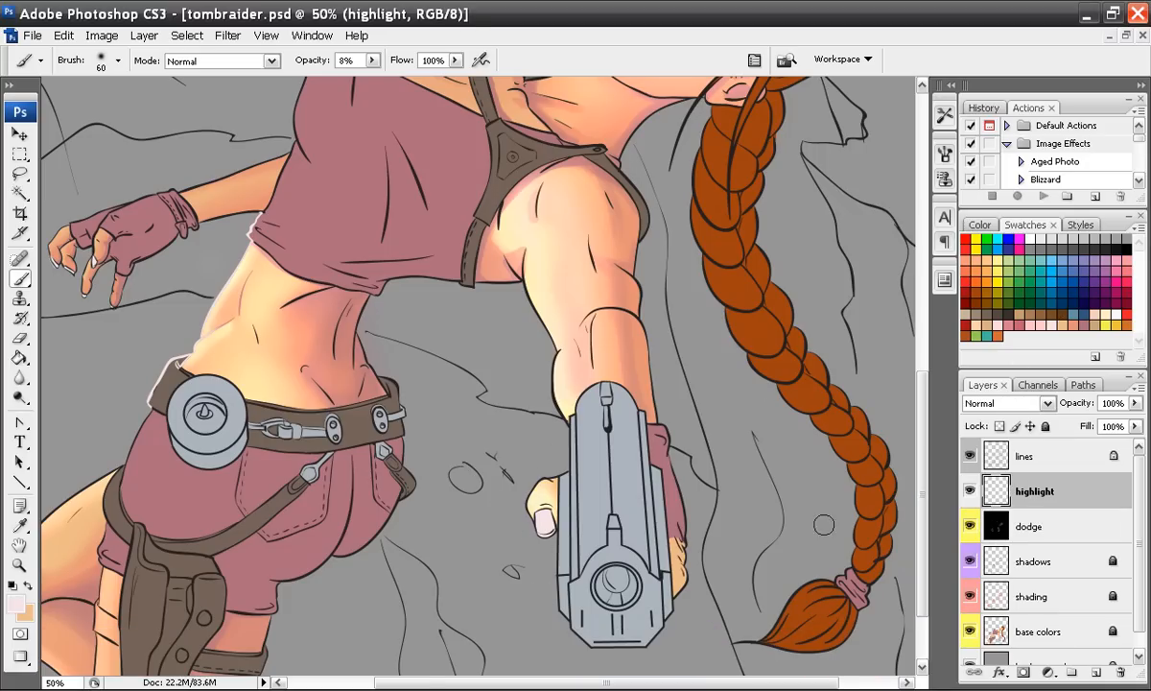
Step: Return to the dodge layer and paint soft highlights over the collarbone and the shoulder beside the shirt strap
key(ctrl+plus)
drag(619, 219, 564, 499)
drag(560, 363, 547, 431)
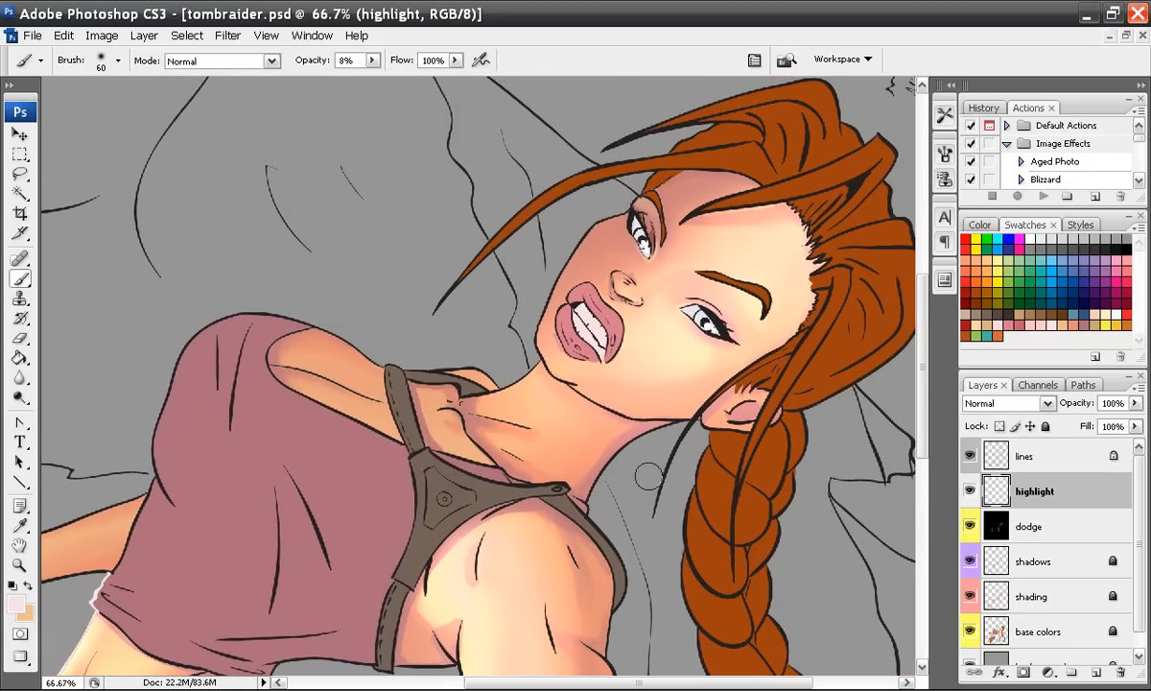
click(1010, 537)
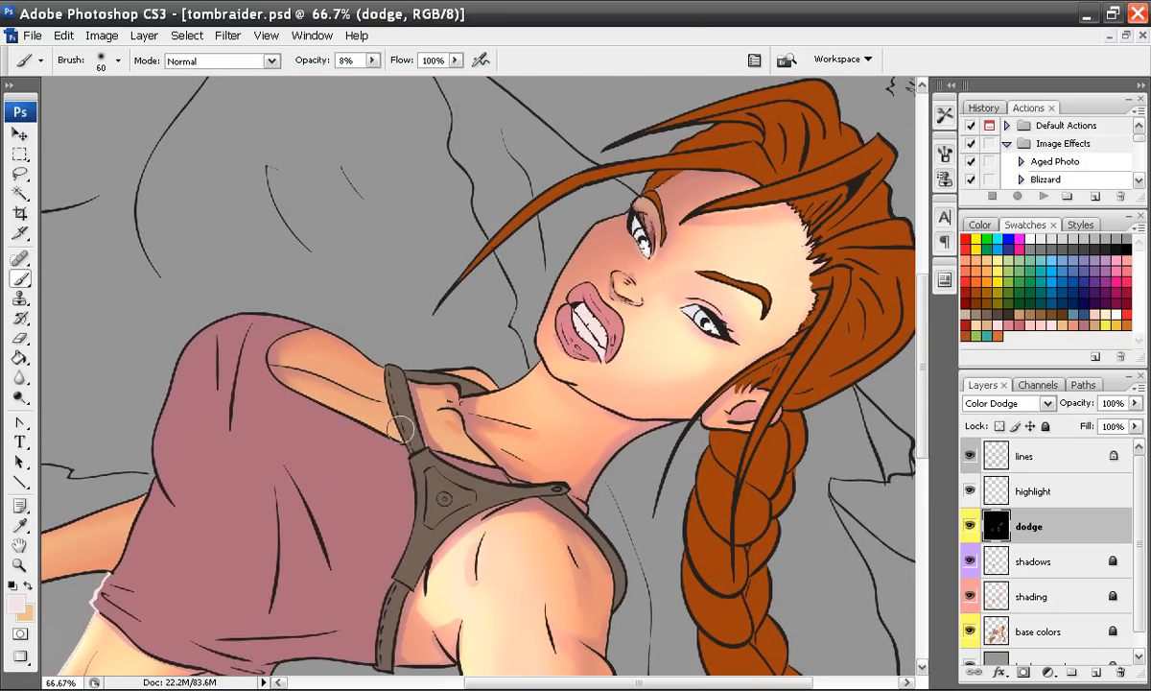
mouse_move(465, 441)
mouse_down()
mouse_move(449, 427)
mouse_move(464, 447)
mouse_move(454, 436)
mouse_up()
mouse_move(371, 419)
mouse_down()
mouse_move(294, 398)
mouse_move(364, 381)
mouse_move(289, 364)
mouse_move(237, 412)
mouse_move(248, 449)
mouse_move(307, 479)
mouse_move(356, 377)
mouse_move(318, 359)
mouse_move(231, 347)
mouse_up()
drag(554, 488, 451, 454)
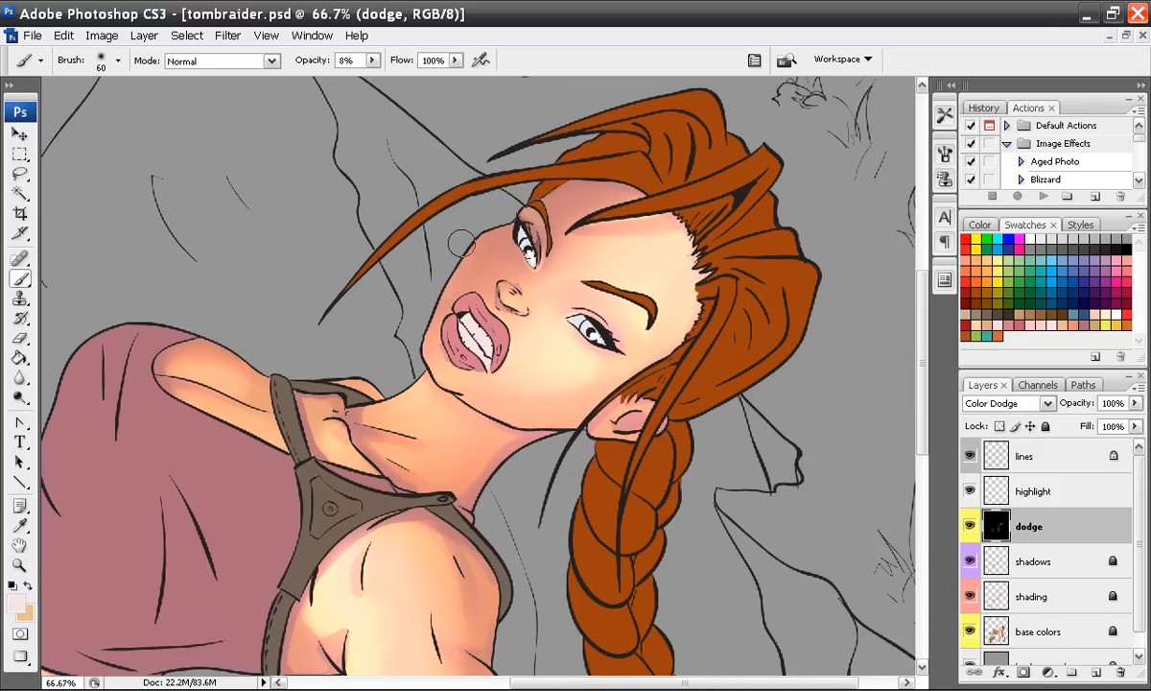
Step: Reduce the soft brush to 22 px and paint dodge highlights along the face's edge and jawline
right_click(422, 335)
drag(480, 387, 466, 386)
click(471, 247)
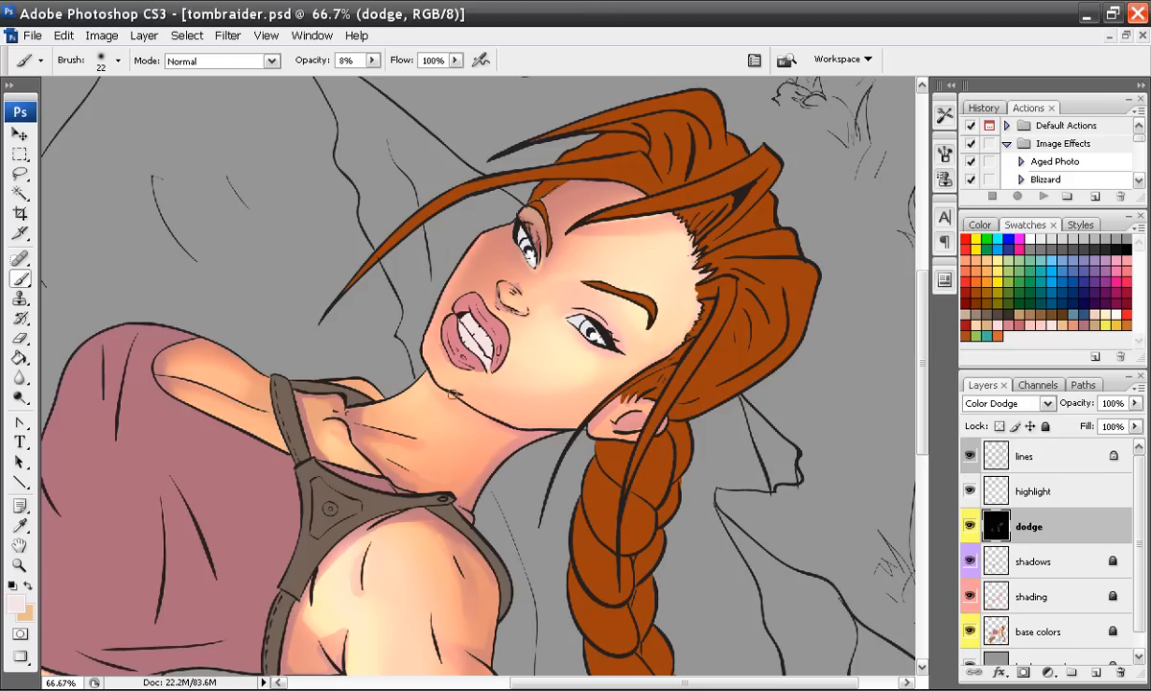
drag(508, 425, 559, 431)
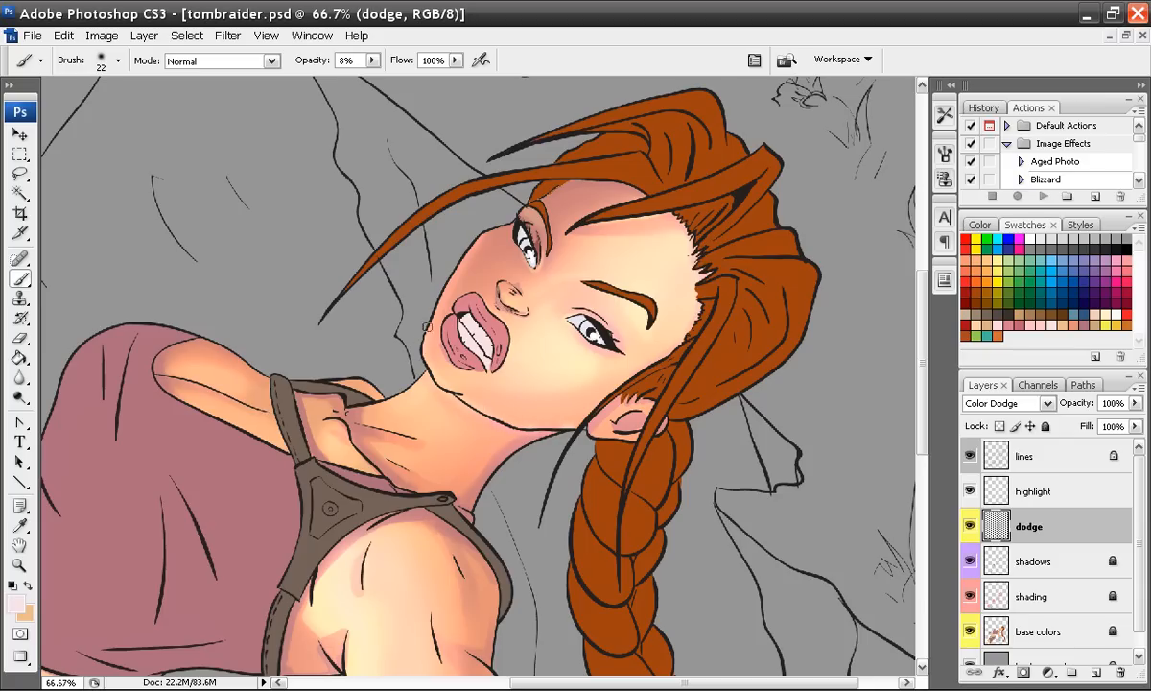
Step: Undo the stroke at the chin, reduce the soft brush to 9 px, and paint thin highlights along the face's outline
key(ctrl+plus)
key(ctrl+plus)
drag(443, 398, 444, 370)
key(ctrl+z)
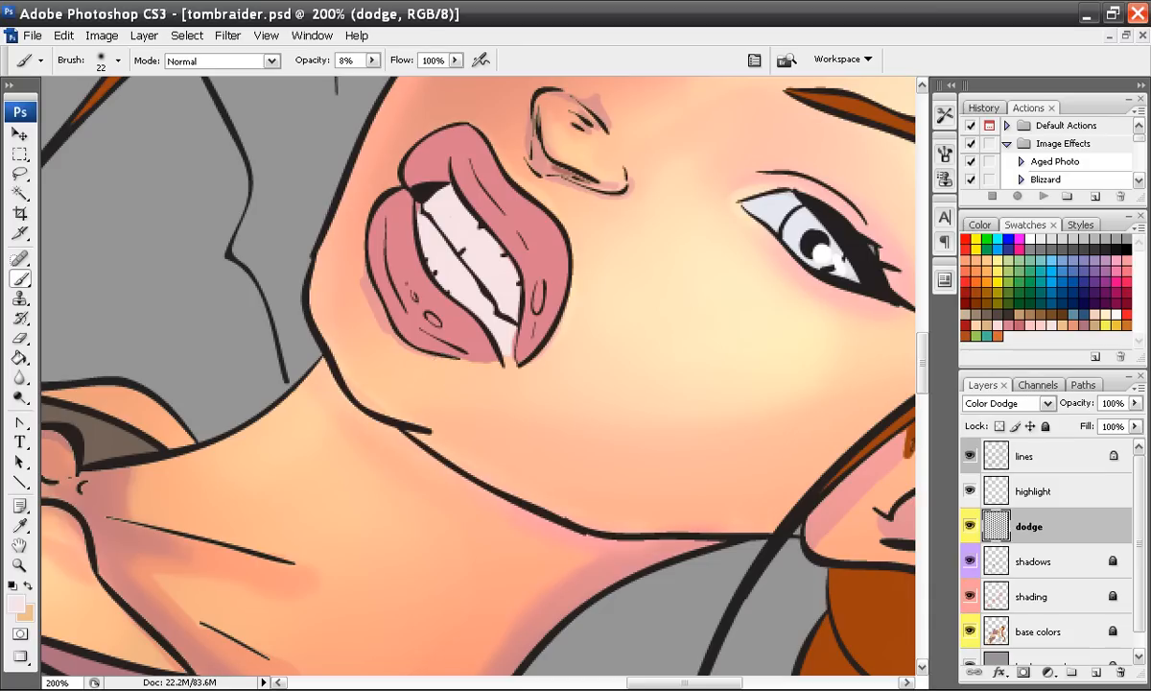
mouse_move(409, 247)
mouse_down()
mouse_move(421, 396)
mouse_move(452, 404)
mouse_up()
right_click(429, 367)
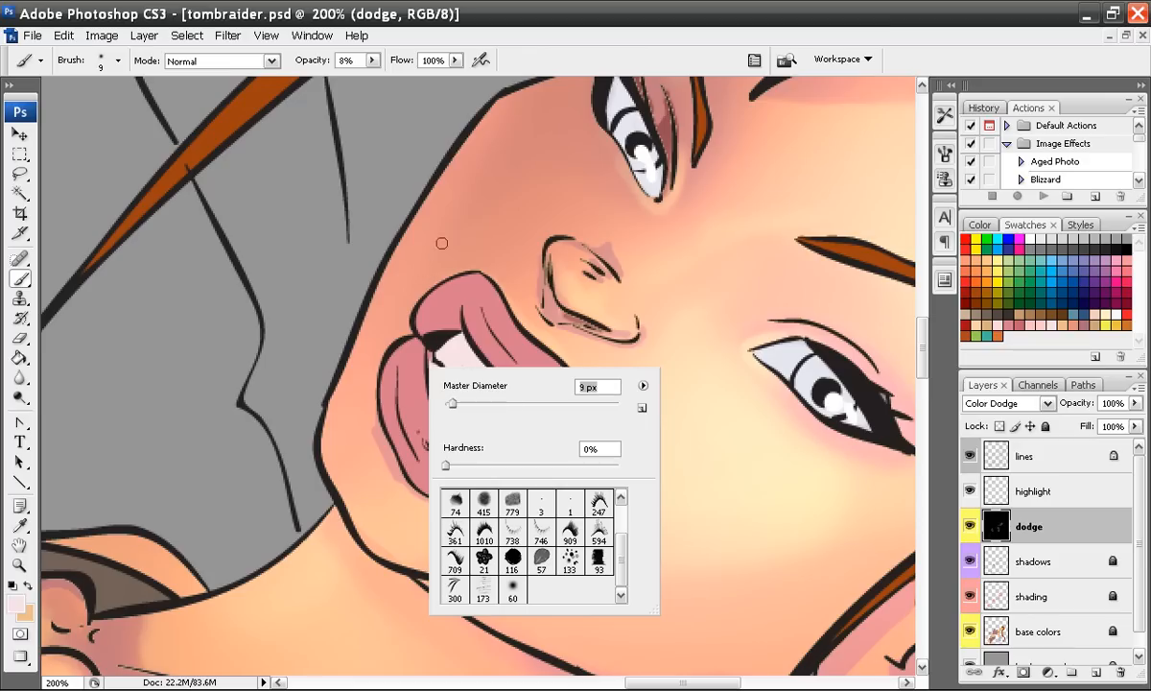
text(0)
key(Return)
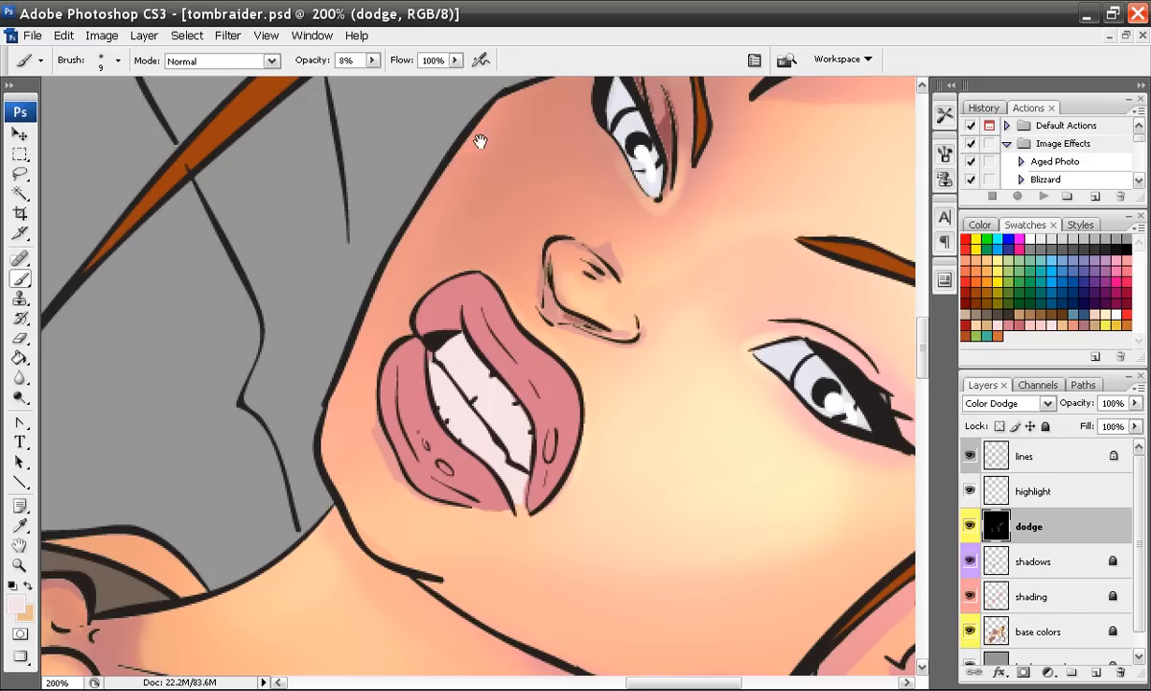
drag(473, 137, 454, 195)
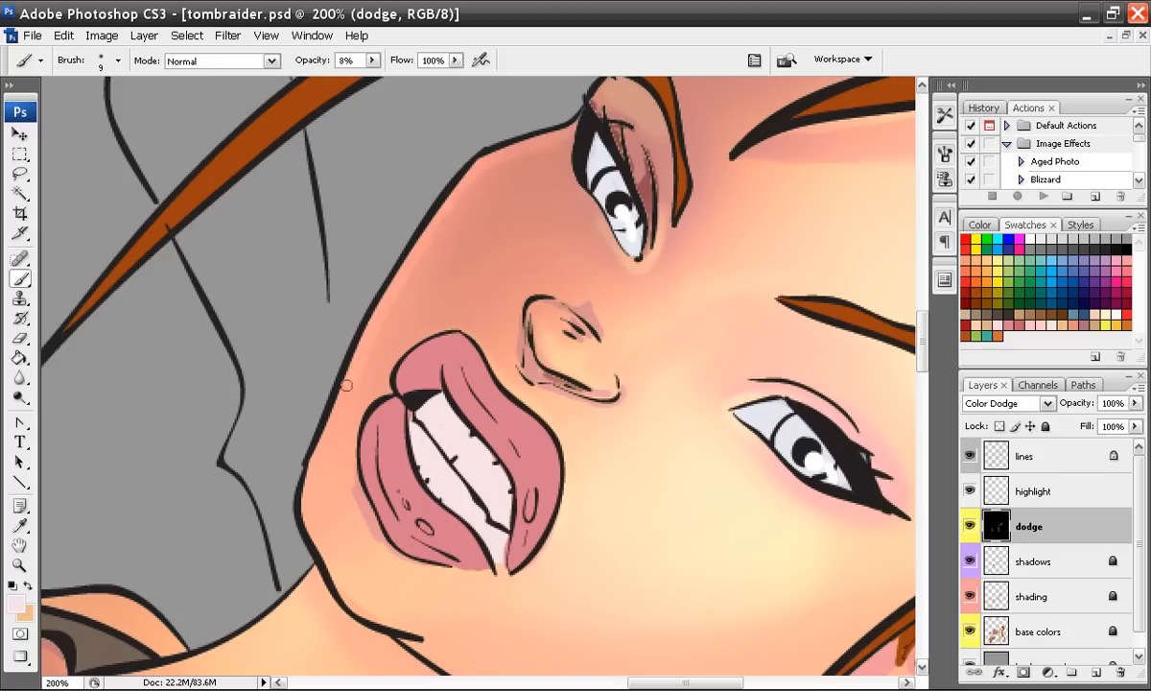
Step: Paint thin dodge highlights along the underside of the chin and the lower jawline
drag(341, 613, 274, 462)
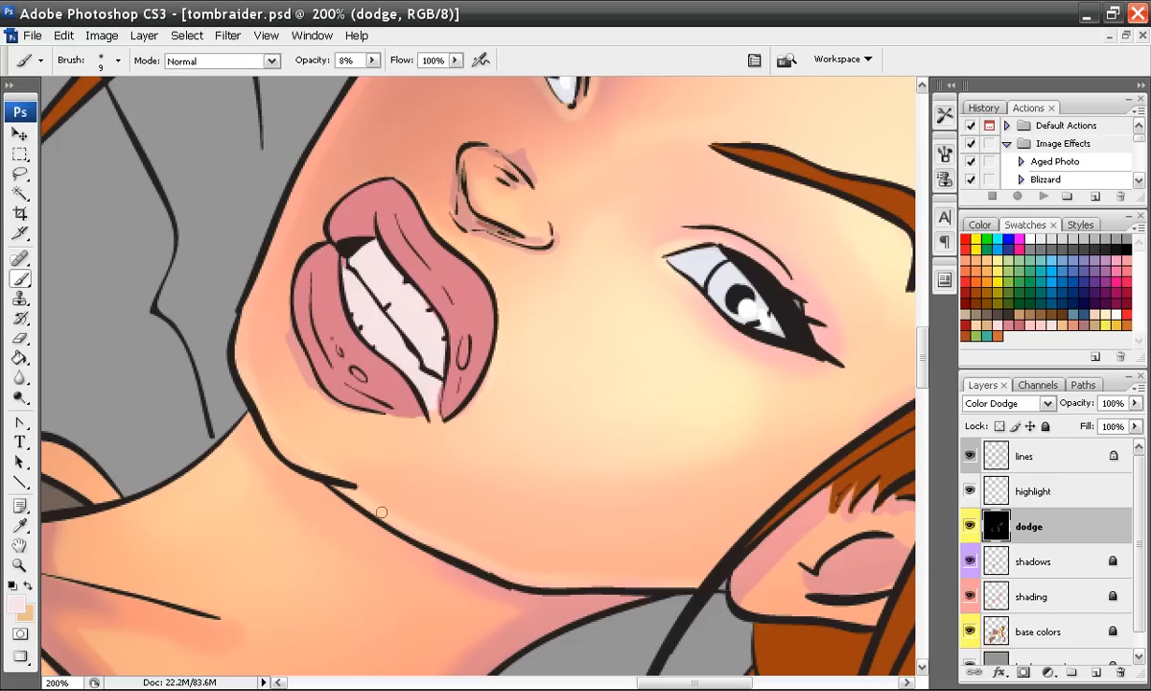
drag(349, 490, 413, 537)
drag(505, 574, 655, 585)
Step: Paint thin dodge highlights along the cheek's outer edge from beside the eye down to the chin
drag(367, 290, 460, 414)
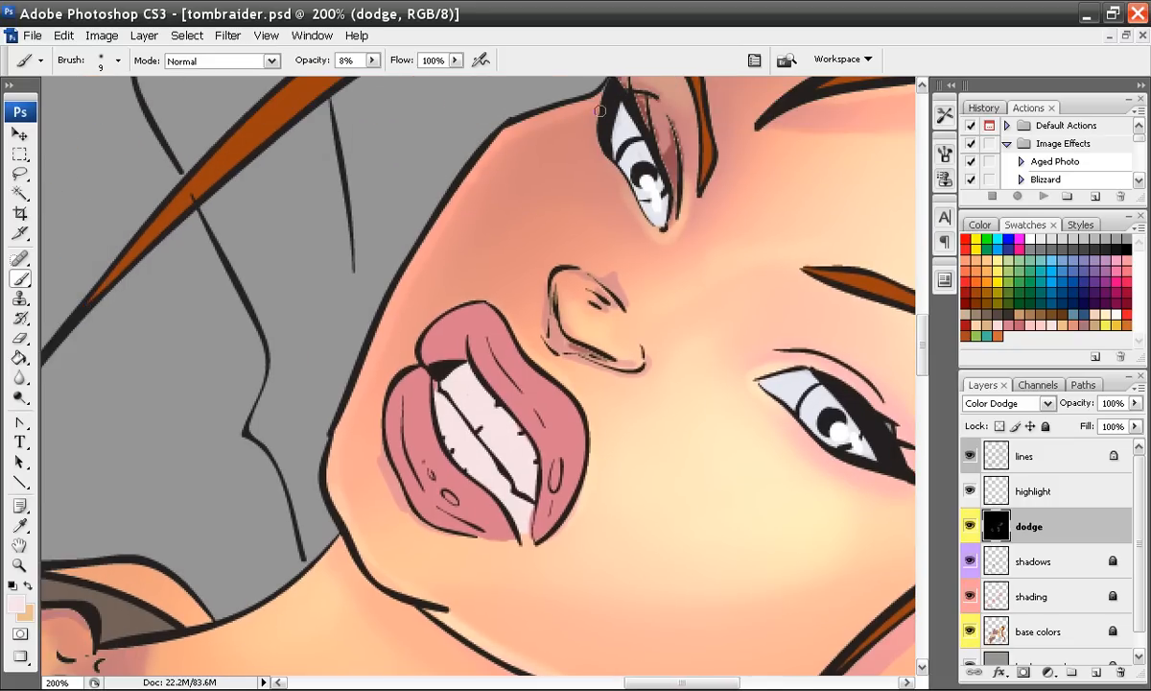
mouse_move(600, 95)
mouse_down()
mouse_move(503, 123)
mouse_move(472, 149)
mouse_move(457, 201)
mouse_up()
drag(417, 263, 381, 328)
drag(353, 401, 321, 439)
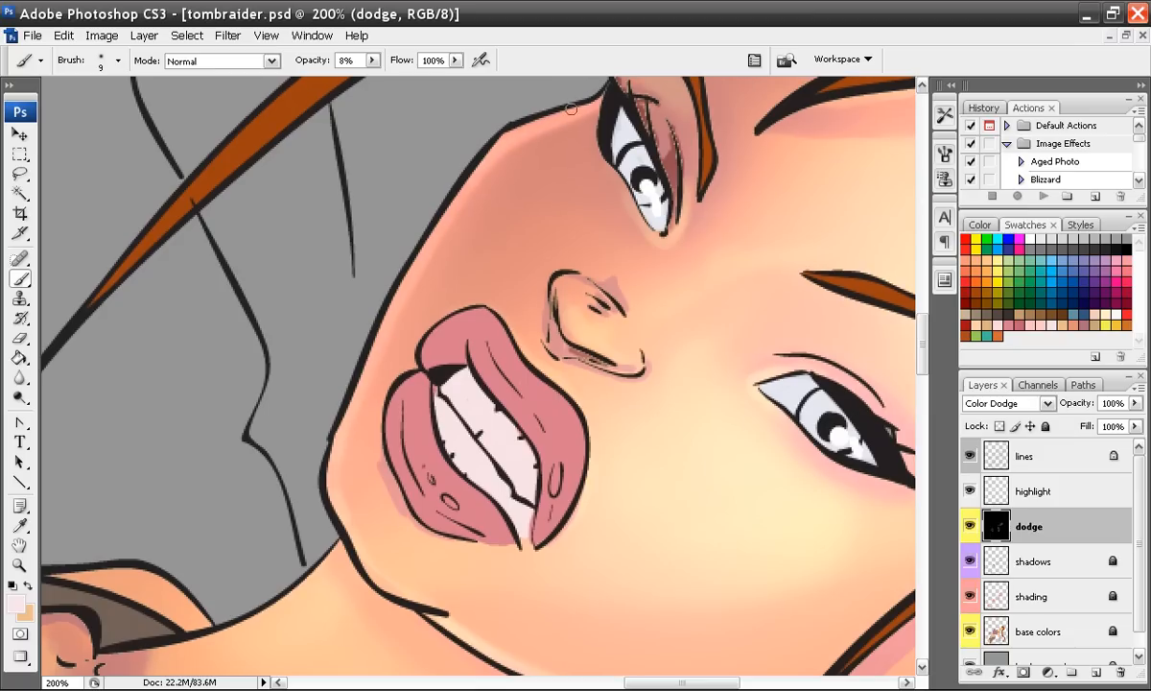
mouse_move(520, 134)
mouse_down()
mouse_move(471, 165)
mouse_move(490, 158)
mouse_move(416, 275)
mouse_up()
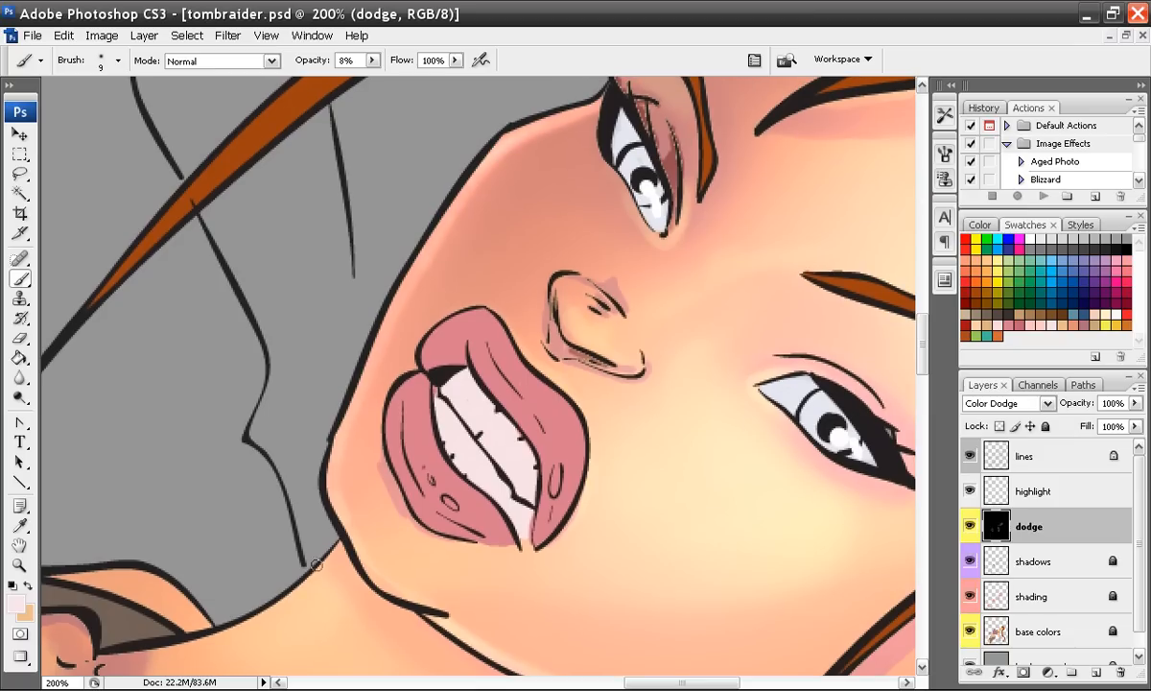
key(ctrl+minus)
key(ctrl+minus)
key(ctrl+minus)
drag(487, 428, 486, 410)
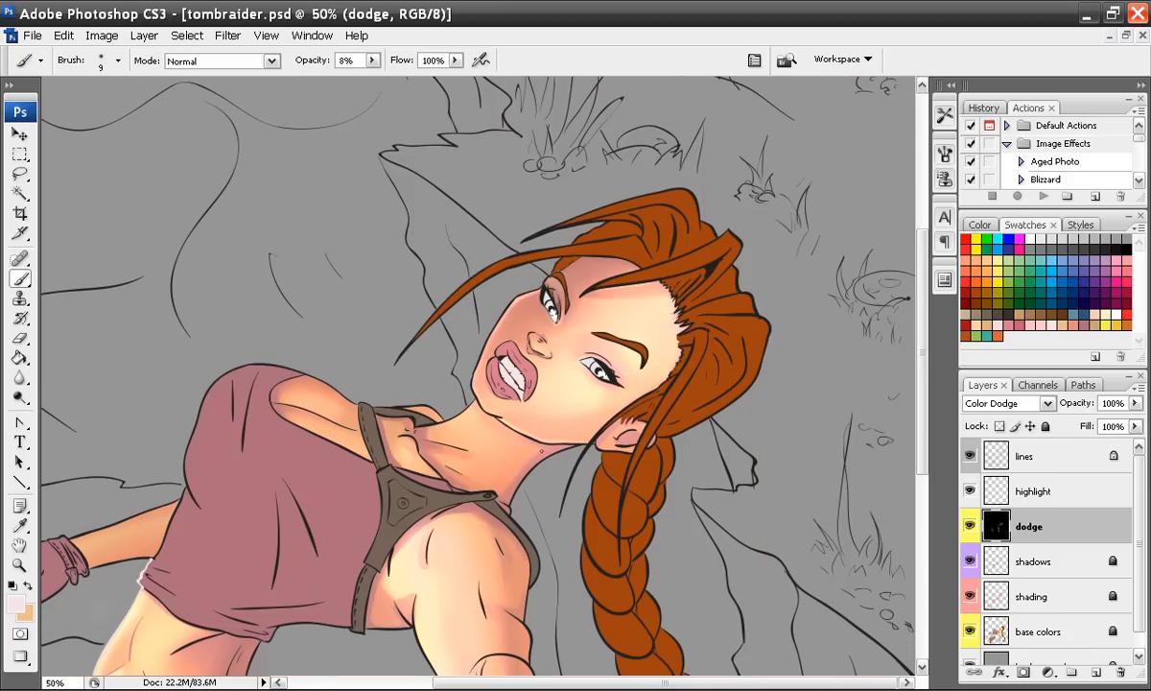
key(ctrl+plus)
drag(631, 376, 544, 384)
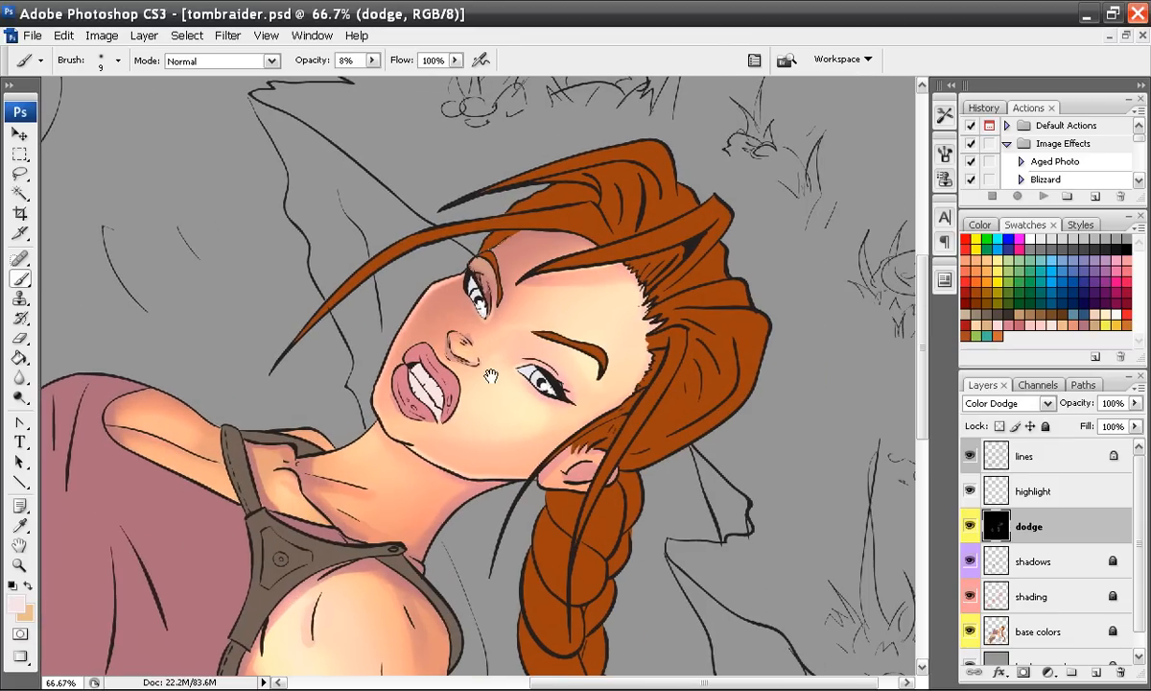
drag(458, 353, 453, 382)
Step: Enlarge the soft brush to 21 px and paint dodge highlights on the skin between each eye and its eyebrow
key(ctrl+plus)
key(ctrl+plus)
key(ctrl+plus)
drag(462, 305, 440, 552)
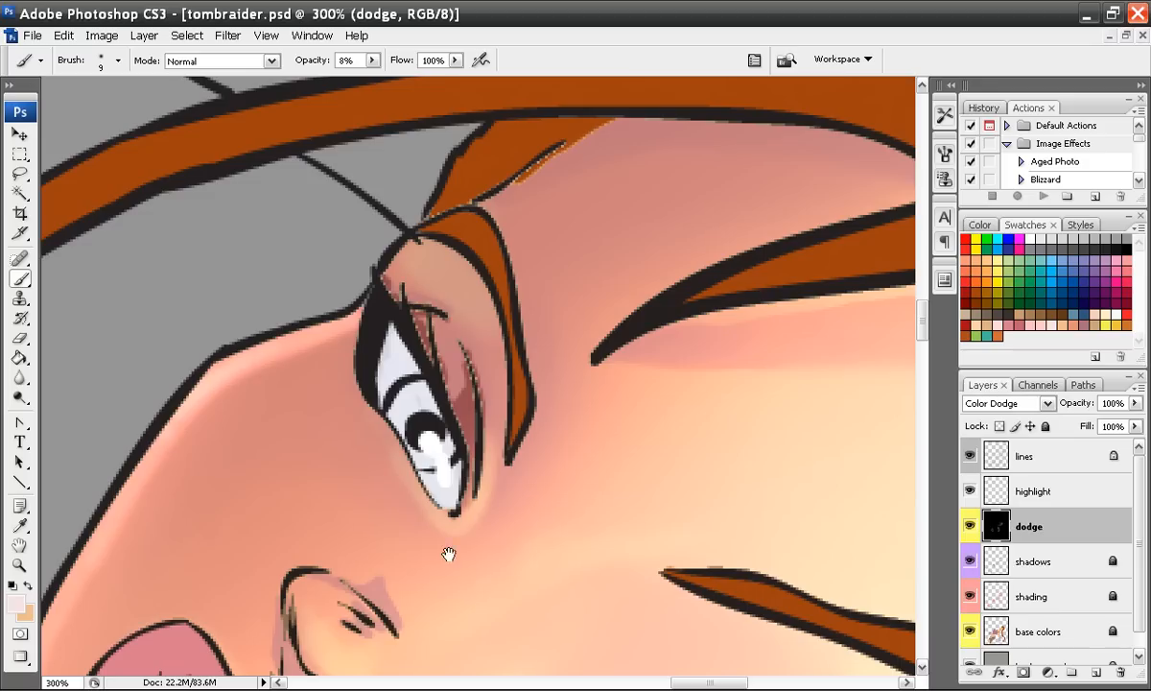
right_click(419, 254)
click(460, 300)
click(421, 260)
mouse_move(421, 260)
mouse_down()
mouse_move(453, 279)
mouse_move(408, 259)
mouse_move(471, 305)
mouse_move(495, 375)
mouse_move(502, 457)
mouse_move(452, 294)
mouse_move(416, 260)
mouse_move(490, 369)
mouse_up()
mouse_move(599, 548)
mouse_down()
mouse_move(532, 501)
mouse_move(309, 210)
mouse_up()
drag(622, 458, 636, 444)
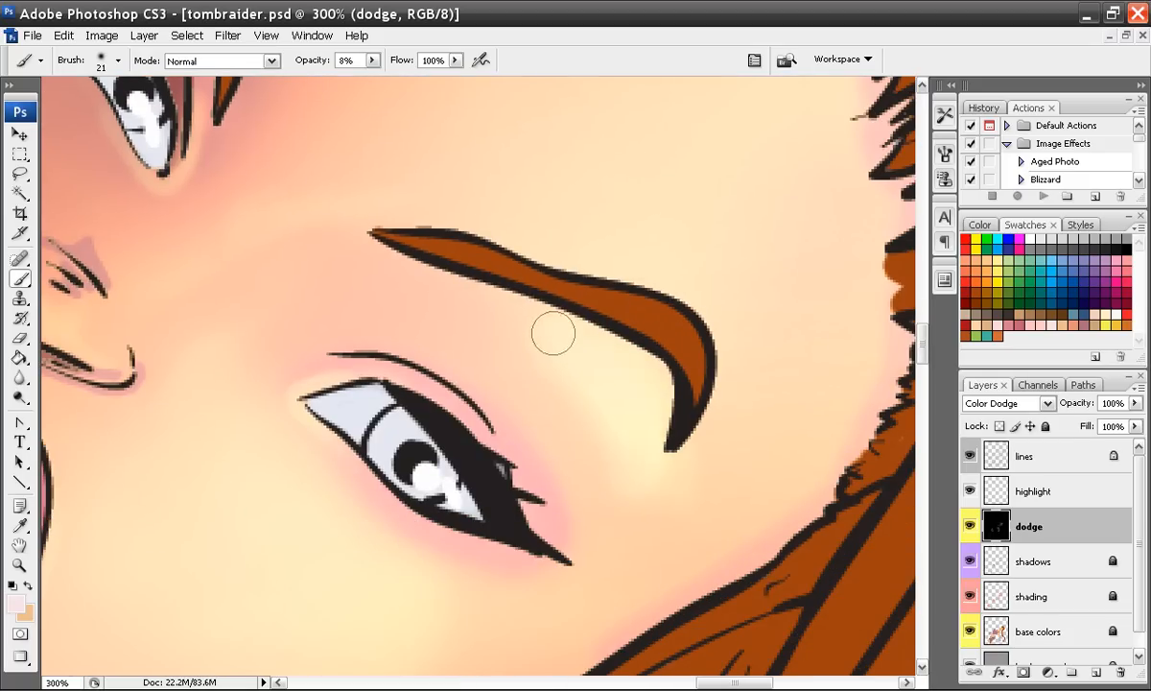
Step: Reduce the soft brush to 11 px and paint dodge highlights on the nose and the skin around it
mouse_move(390, 410)
mouse_down()
mouse_move(581, 391)
mouse_move(543, 398)
mouse_up()
right_click(528, 374)
mouse_move(521, 352)
mouse_down()
mouse_move(573, 344)
mouse_move(507, 356)
mouse_move(560, 493)
mouse_up()
mouse_move(369, 247)
mouse_down()
mouse_move(422, 299)
mouse_move(389, 259)
mouse_up()
drag(229, 413, 253, 319)
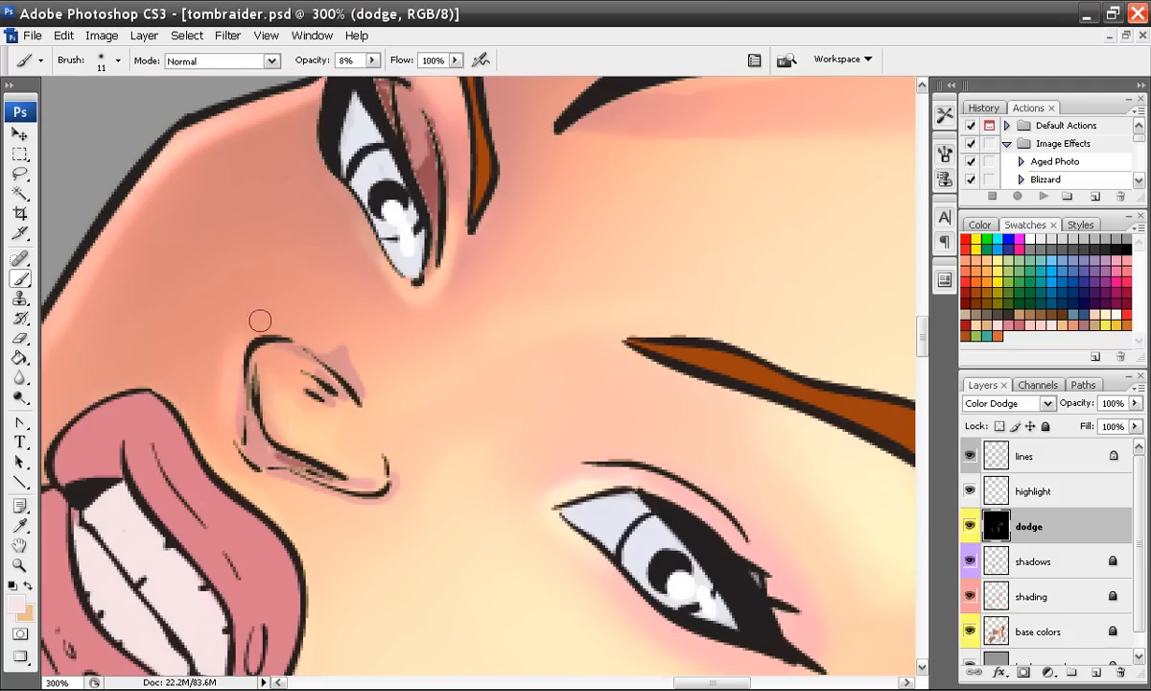
mouse_move(313, 441)
mouse_down()
mouse_move(275, 386)
mouse_move(293, 411)
mouse_up()
drag(420, 509, 427, 344)
key(ctrl+minus)
key(ctrl+minus)
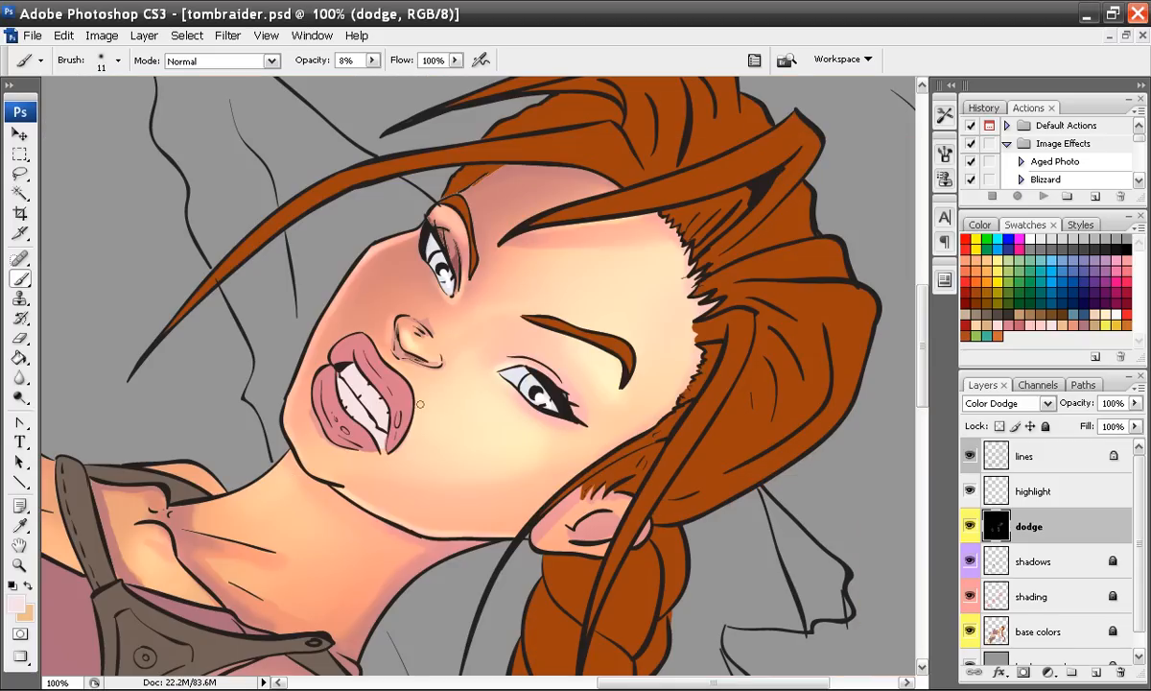
key(ctrl+plus)
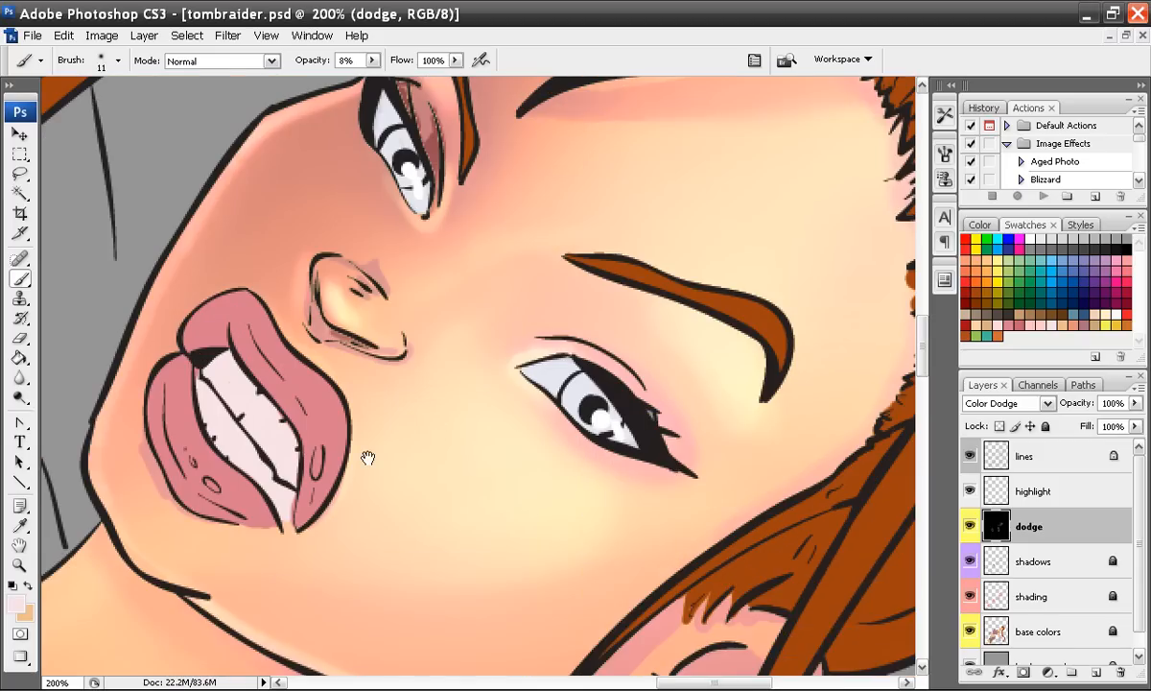
drag(324, 445, 439, 414)
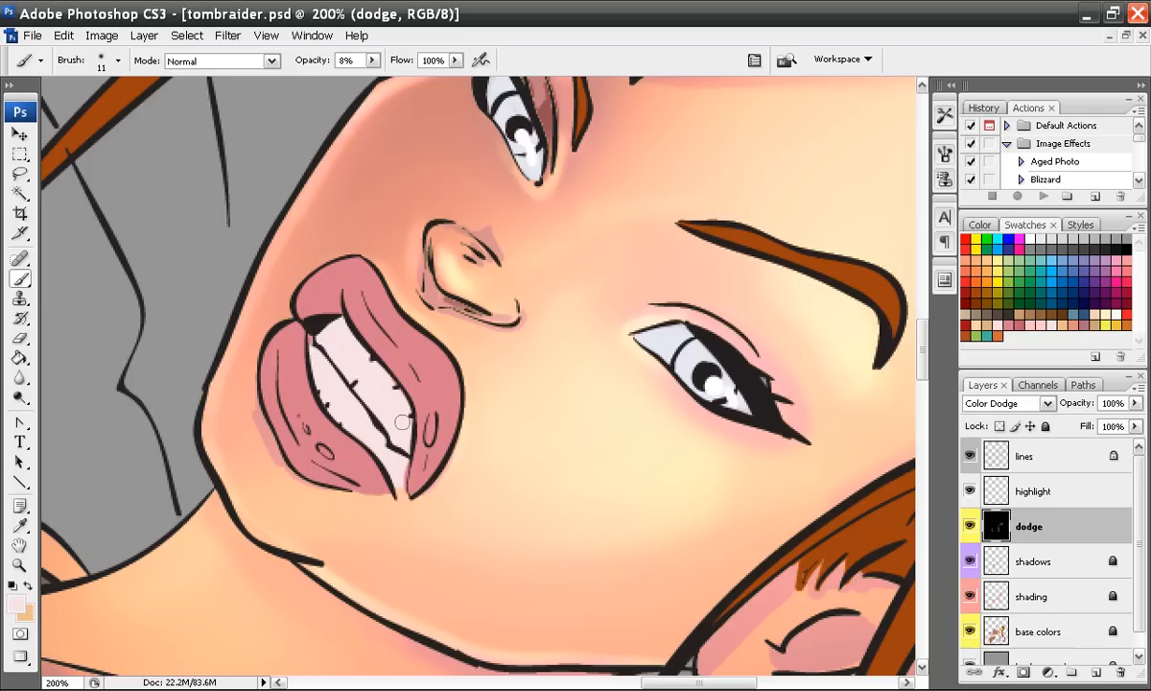
Step: Review the dodge highlights across the face, neck, shoulder, torso and outstretched arm, both close up and on the whole figure
key(ctrl+minus)
key(ctrl+minus)
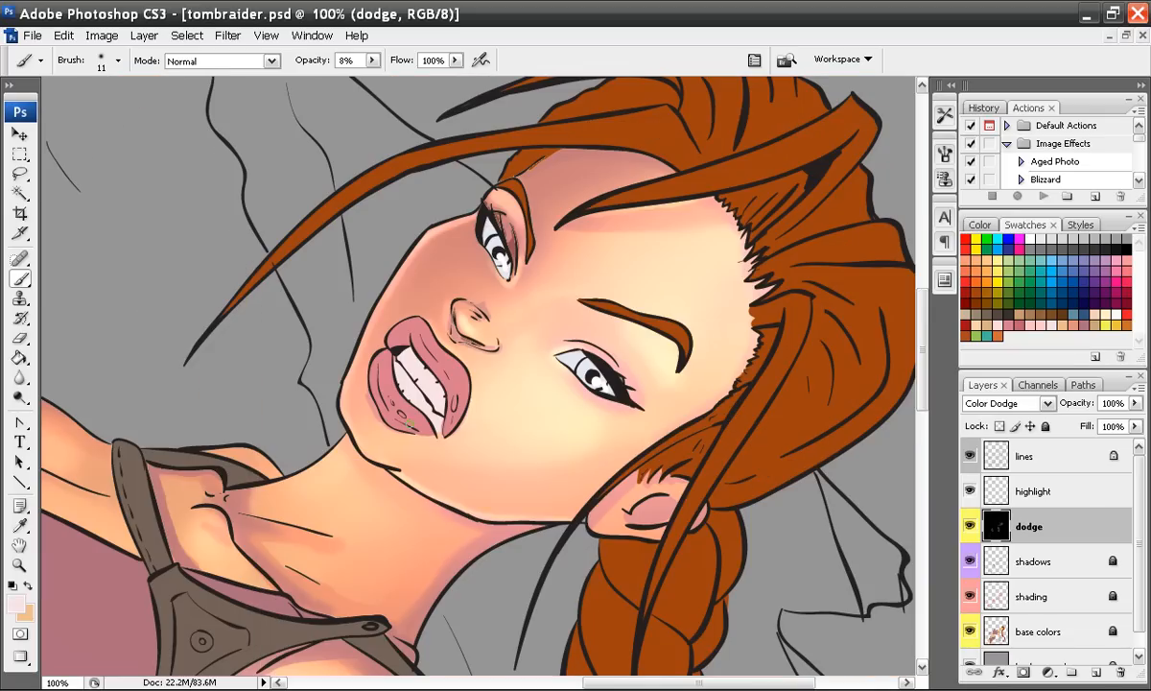
drag(553, 445, 449, 378)
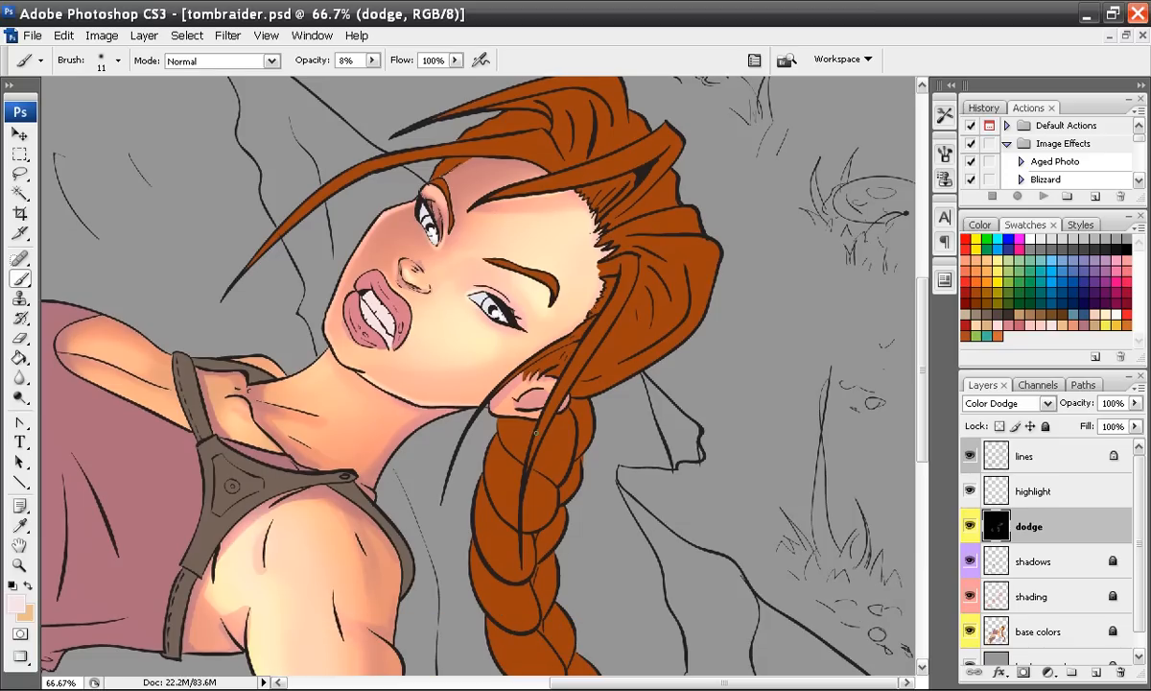
key(ctrl+minus)
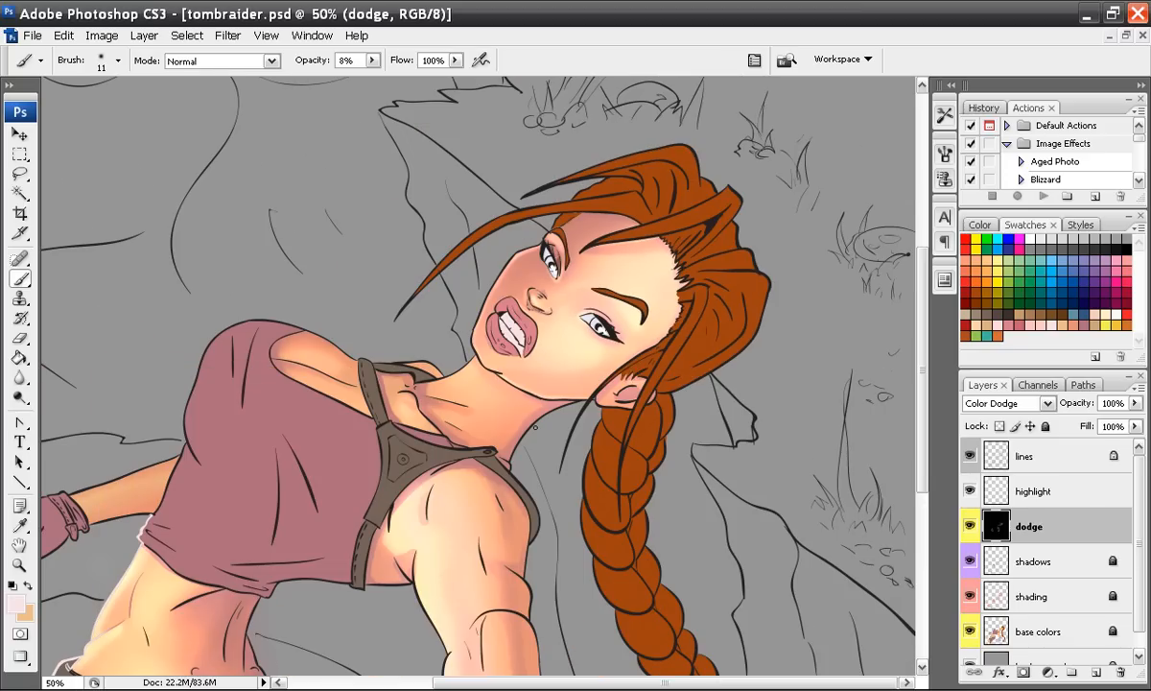
key(ctrl+minus)
key(ctrl+plus)
key(ctrl+plus)
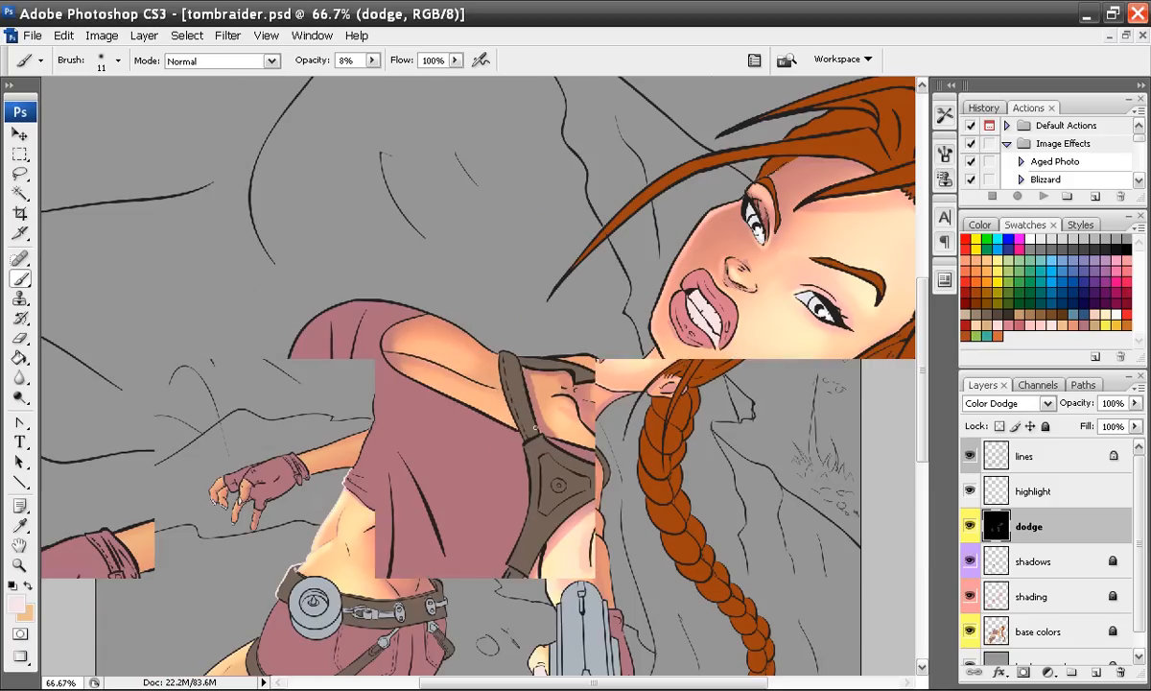
drag(595, 432, 461, 389)
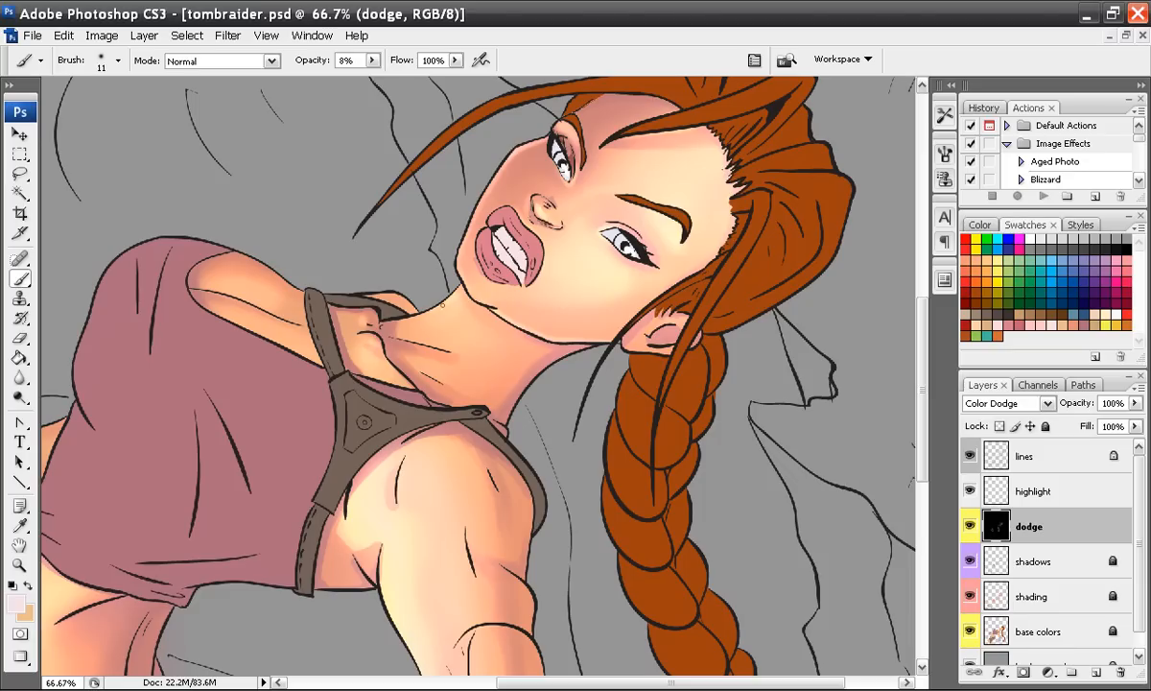
drag(477, 379, 436, 236)
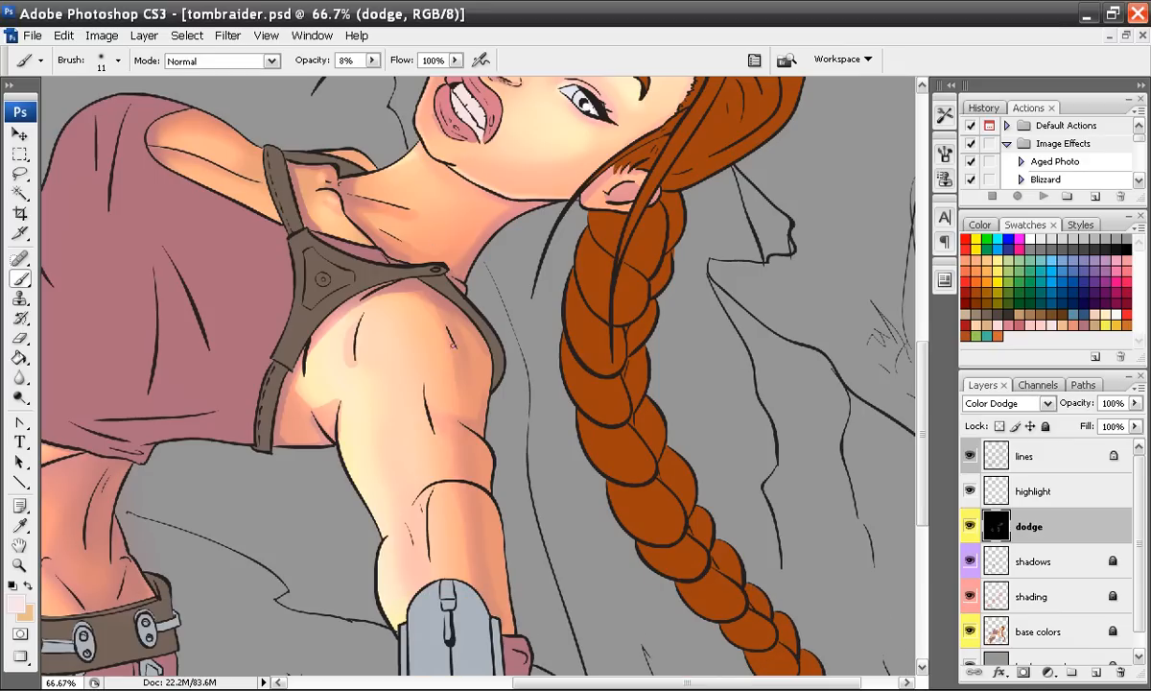
key(ctrl+minus)
key(ctrl+minus)
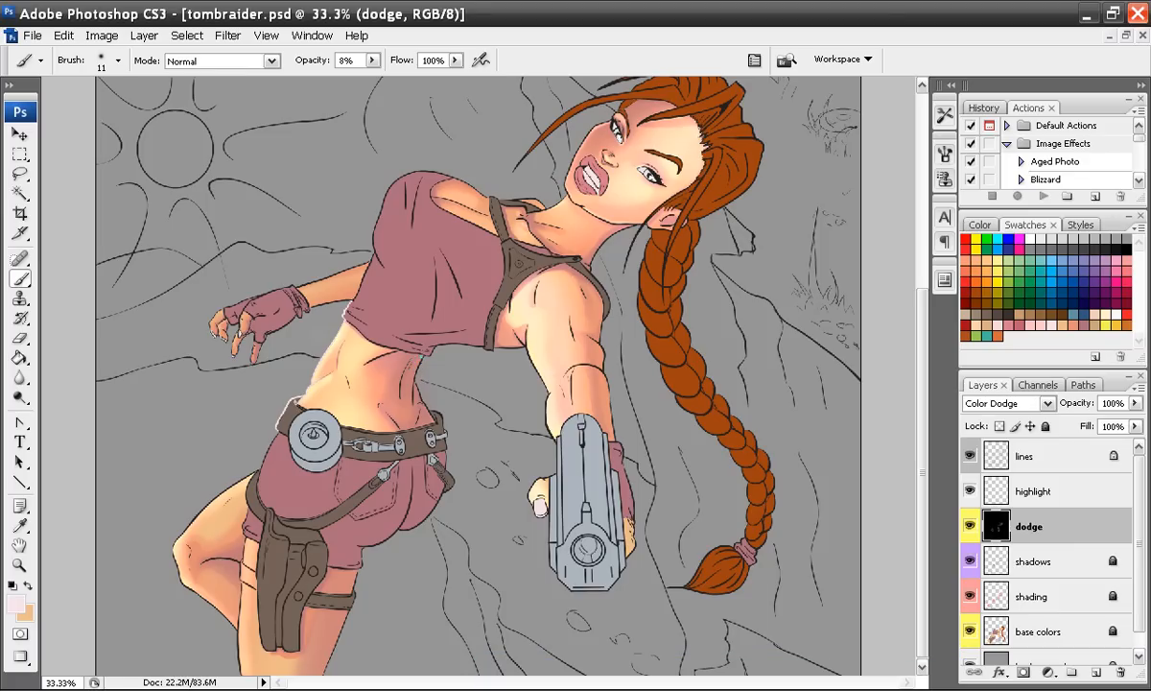
key(ctrl+alt+0)
drag(325, 311, 629, 478)
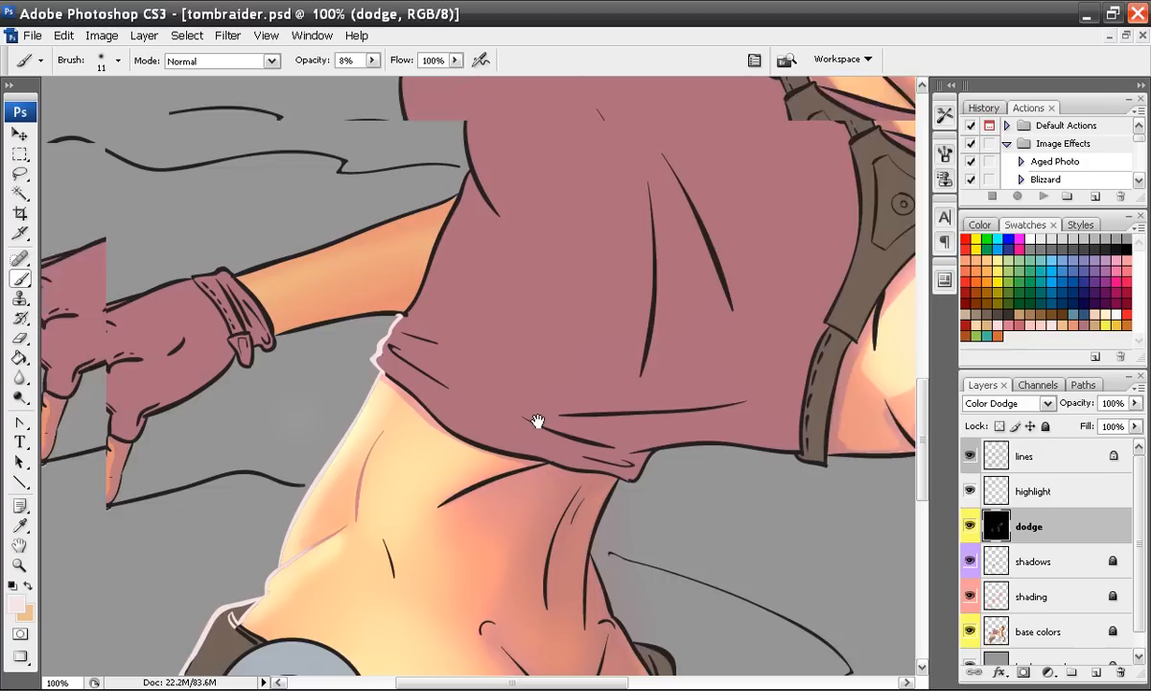
drag(440, 300, 560, 344)
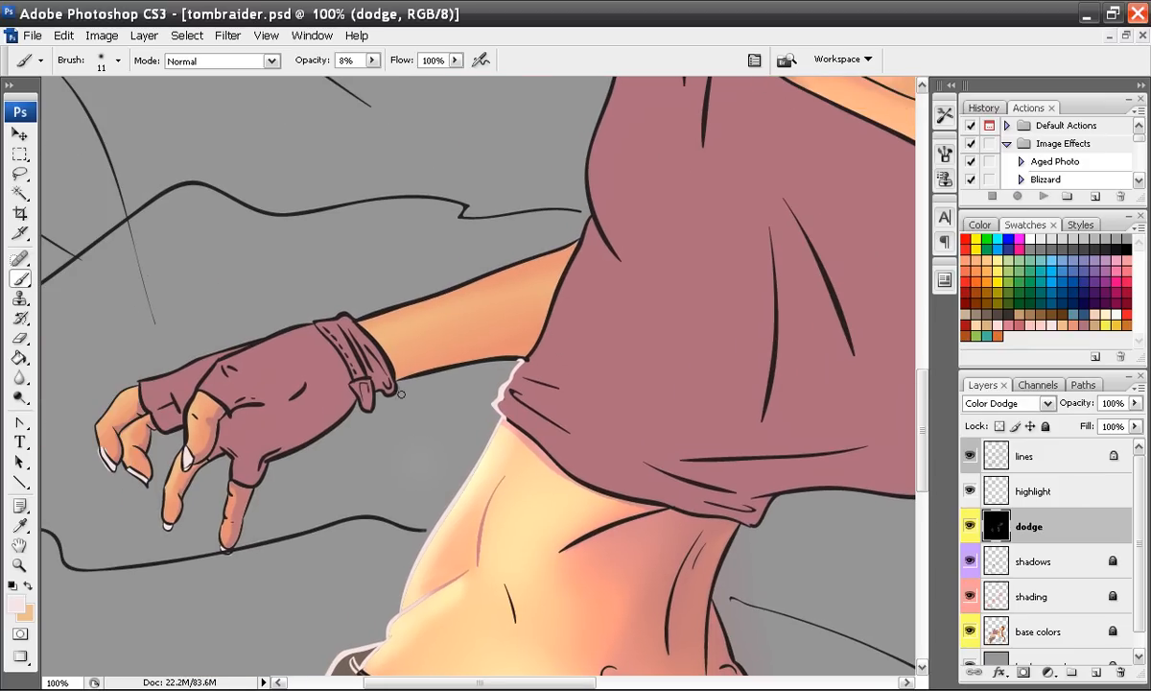
key(ctrl+0)
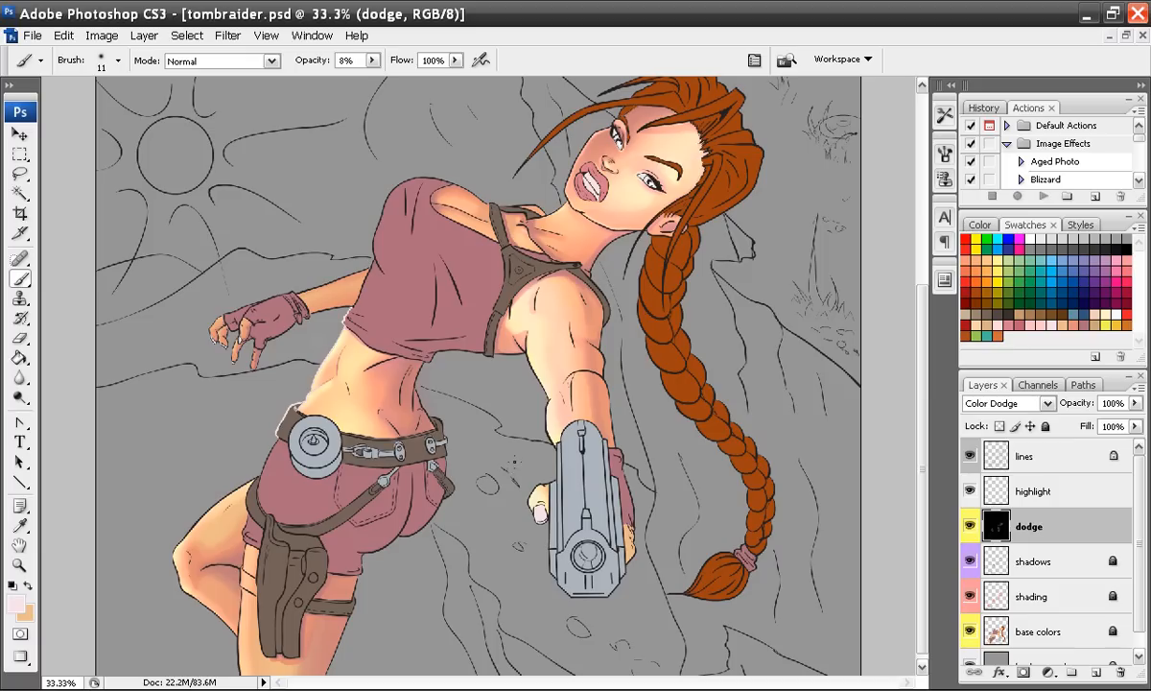
Step: Clear any active selection and make the lines layer active for painting with the Brush tool
key(ctrl+h)
click(18, 178)
key(ctrl+d)
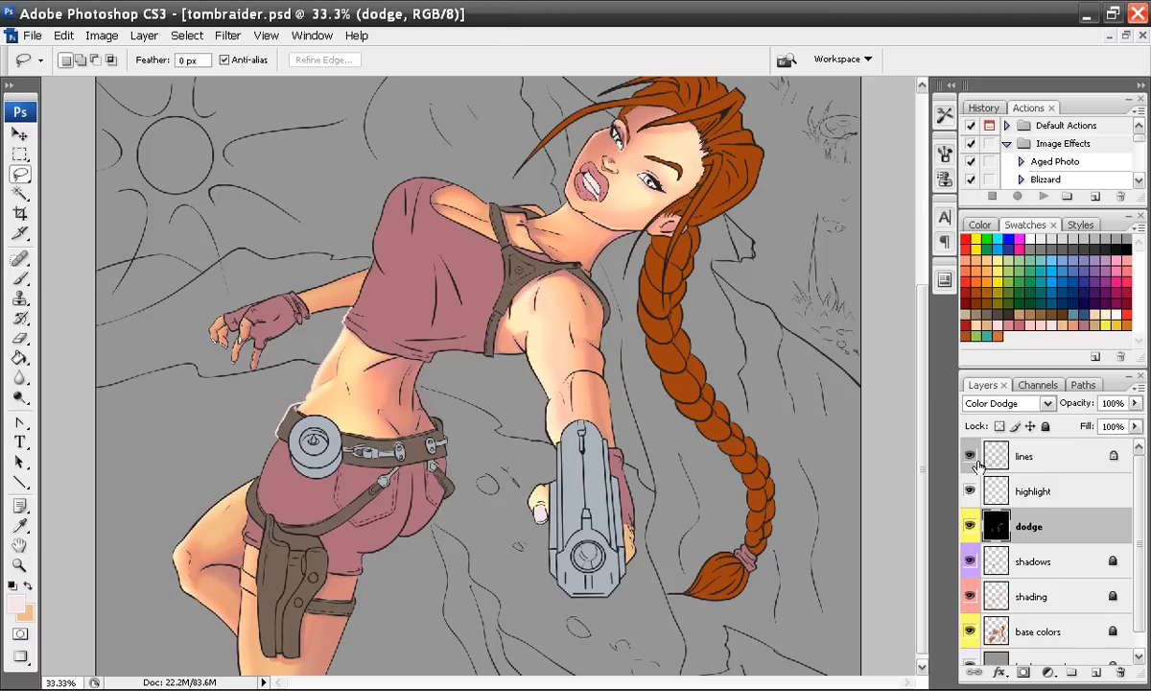
click(997, 461)
click(21, 278)
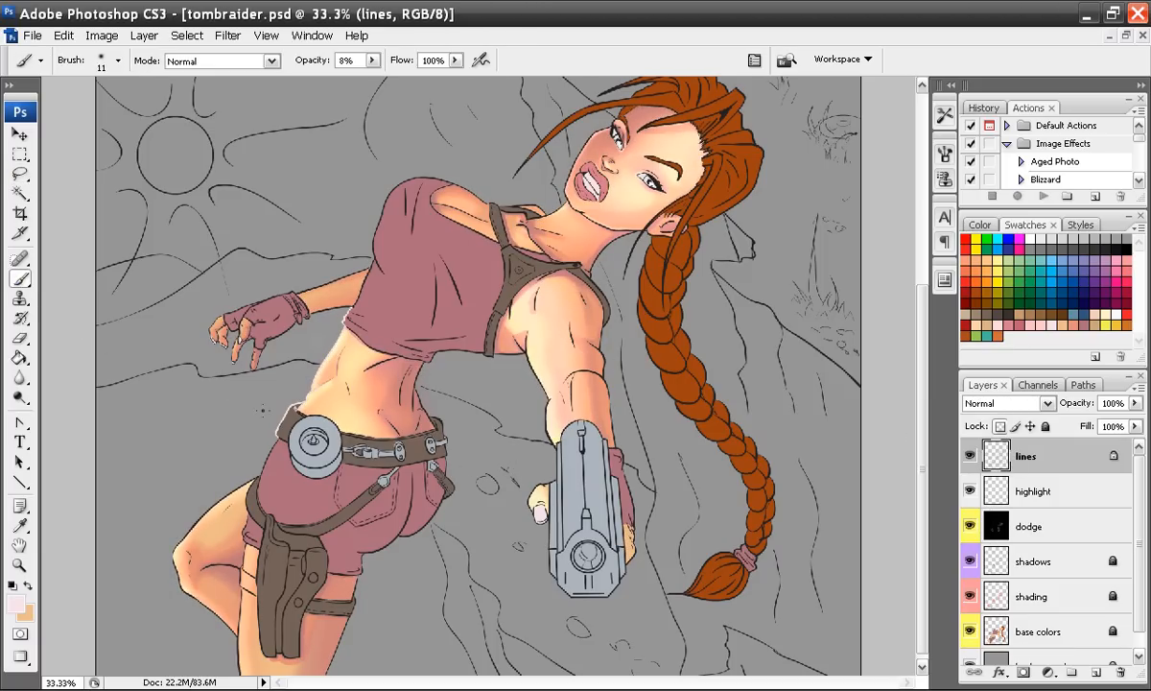
Step: Load the Work Horse brush preset and reduce it to 5 px for detail work on the gloved hand's fingers
key(ctrl+alt+0)
drag(216, 316, 608, 489)
drag(303, 393, 410, 424)
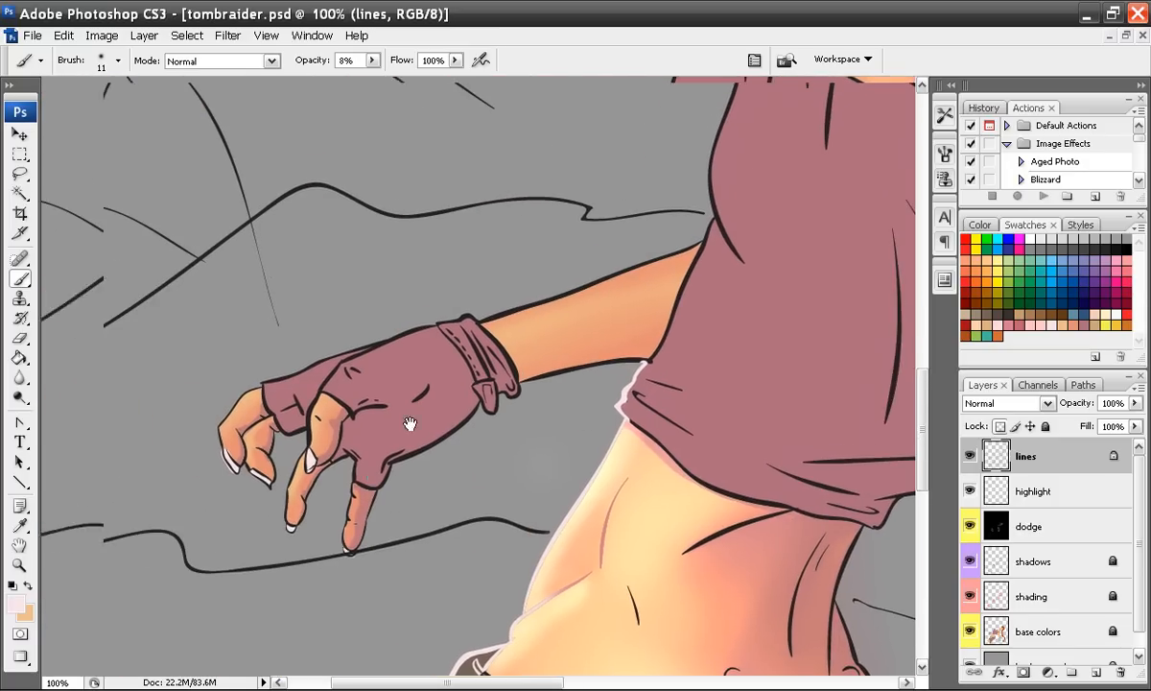
key(ctrl+plus)
key(ctrl+plus)
key(ctrl+plus)
drag(198, 475, 455, 334)
key(ctrl+minus)
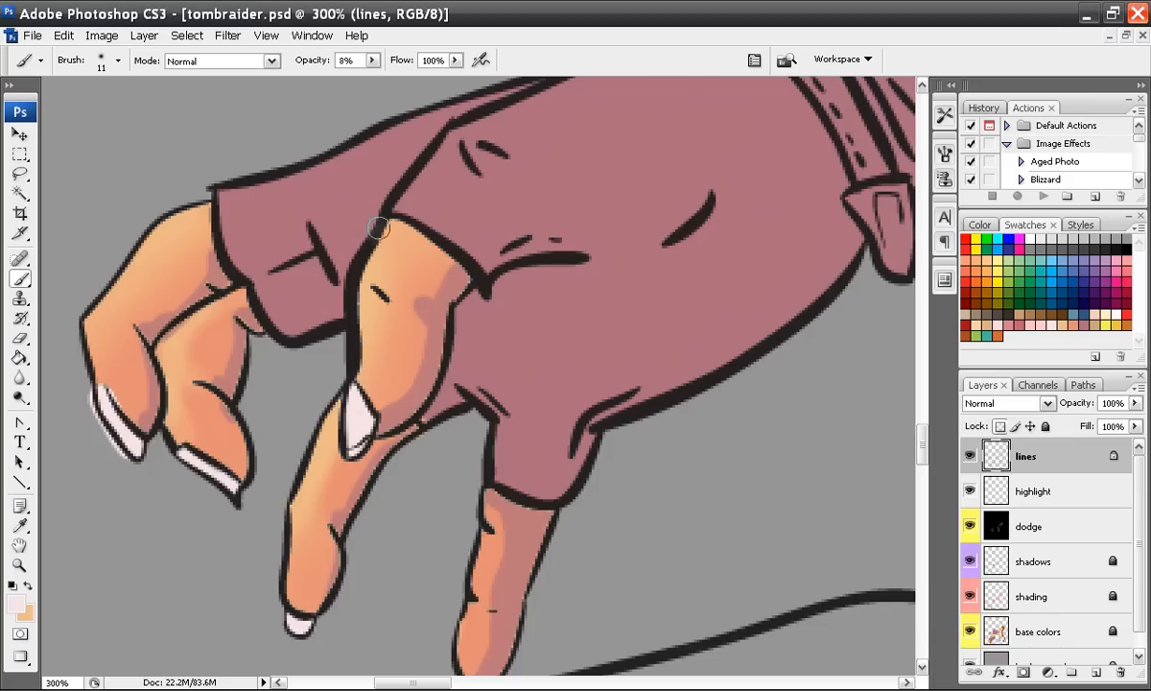
right_click(355, 216)
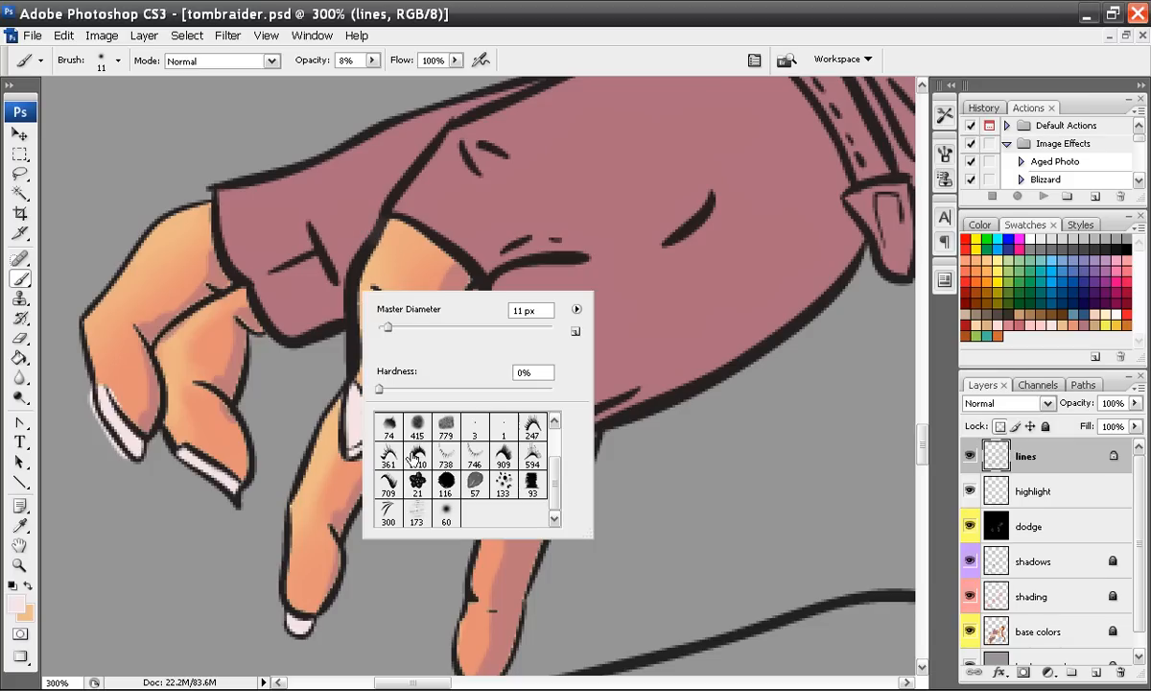
click(945, 115)
scroll(835, 163, down, 1)
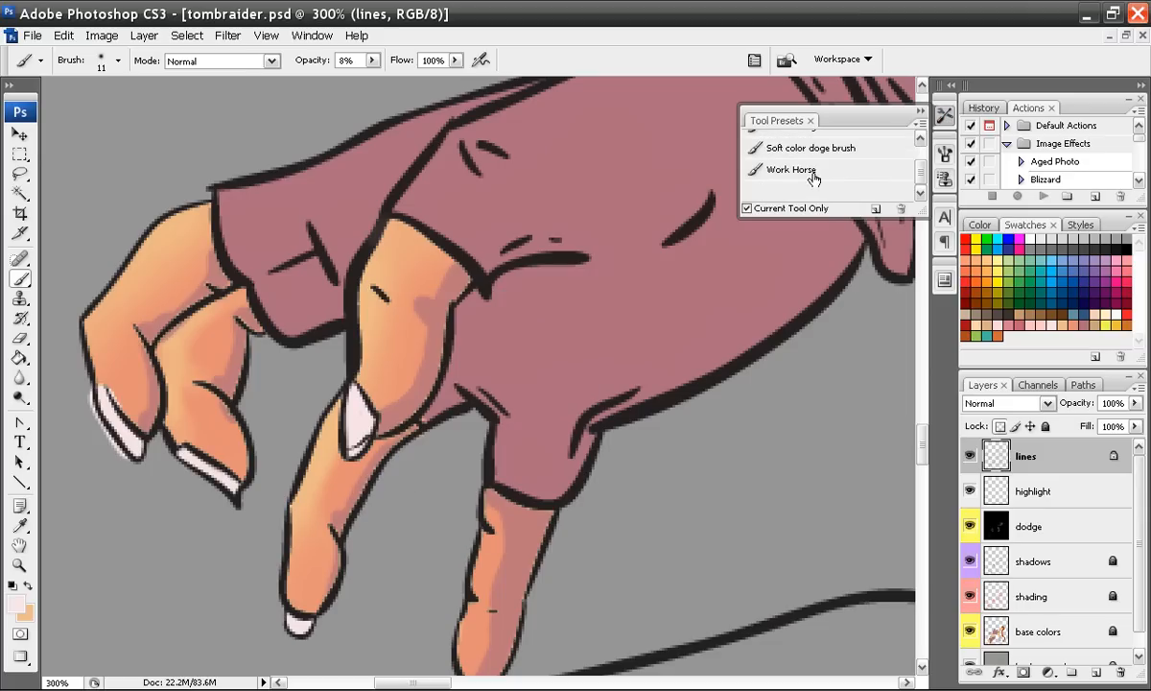
click(806, 170)
right_click(370, 326)
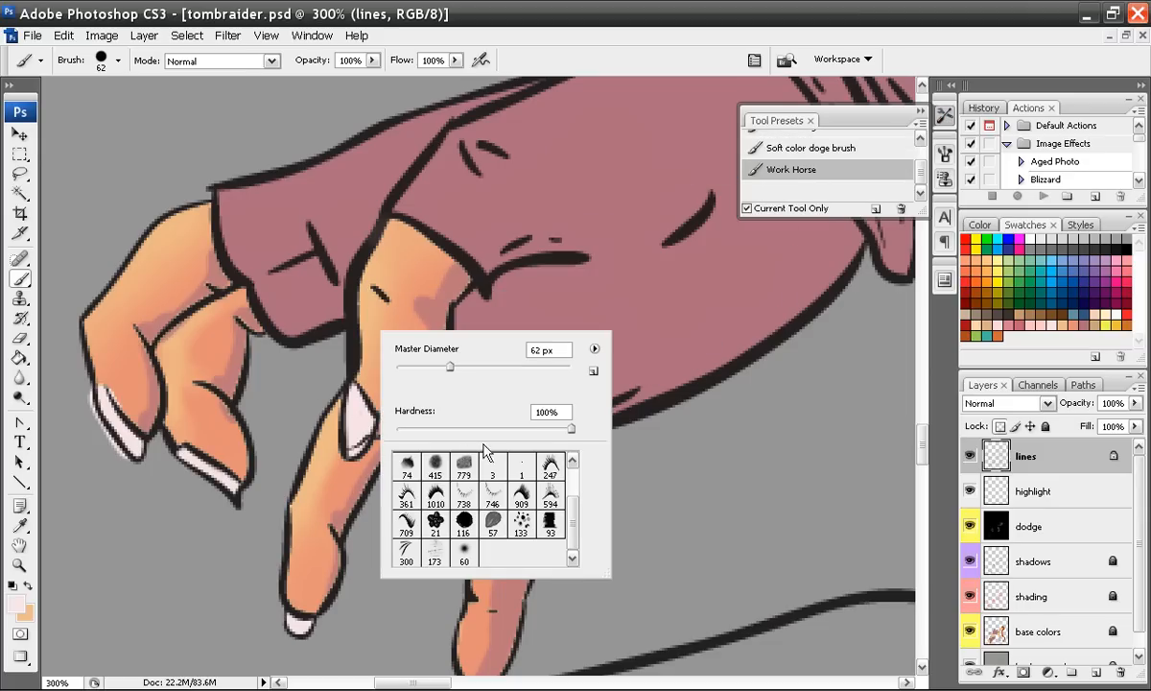
click(447, 495)
Step: Recolor the light-facing outlines of the gloved hand's three nearest fingers pale pink, including the nail edges and small knuckle creases
mouse_move(373, 246)
mouse_down()
mouse_move(354, 270)
mouse_move(378, 225)
mouse_move(356, 272)
mouse_move(376, 284)
mouse_move(351, 280)
mouse_move(358, 355)
mouse_move(349, 335)
mouse_move(353, 361)
mouse_move(286, 519)
mouse_move(292, 632)
mouse_up()
mouse_move(356, 382)
mouse_down()
mouse_move(338, 416)
mouse_move(347, 461)
mouse_move(397, 449)
mouse_move(350, 458)
mouse_move(417, 409)
mouse_move(470, 286)
mouse_up()
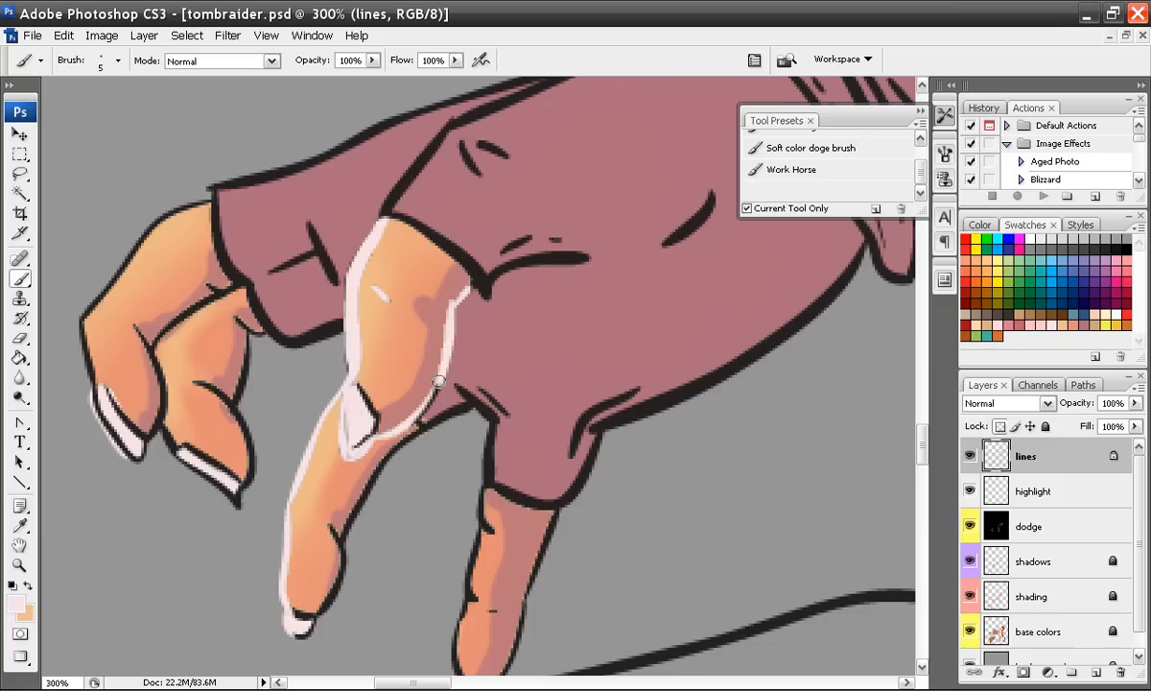
scroll(462, 496, down, 5)
mouse_move(463, 298)
mouse_down()
mouse_move(466, 334)
mouse_move(448, 386)
mouse_move(461, 301)
mouse_up()
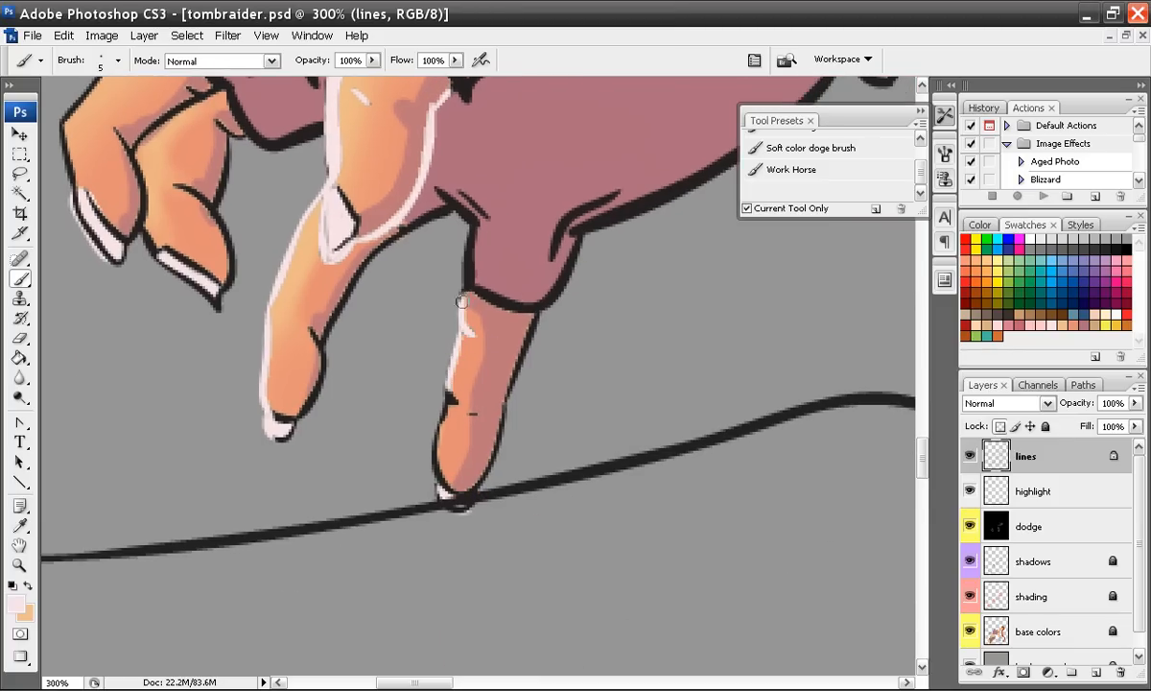
mouse_move(457, 390)
mouse_down()
mouse_move(438, 445)
mouse_move(451, 513)
mouse_up()
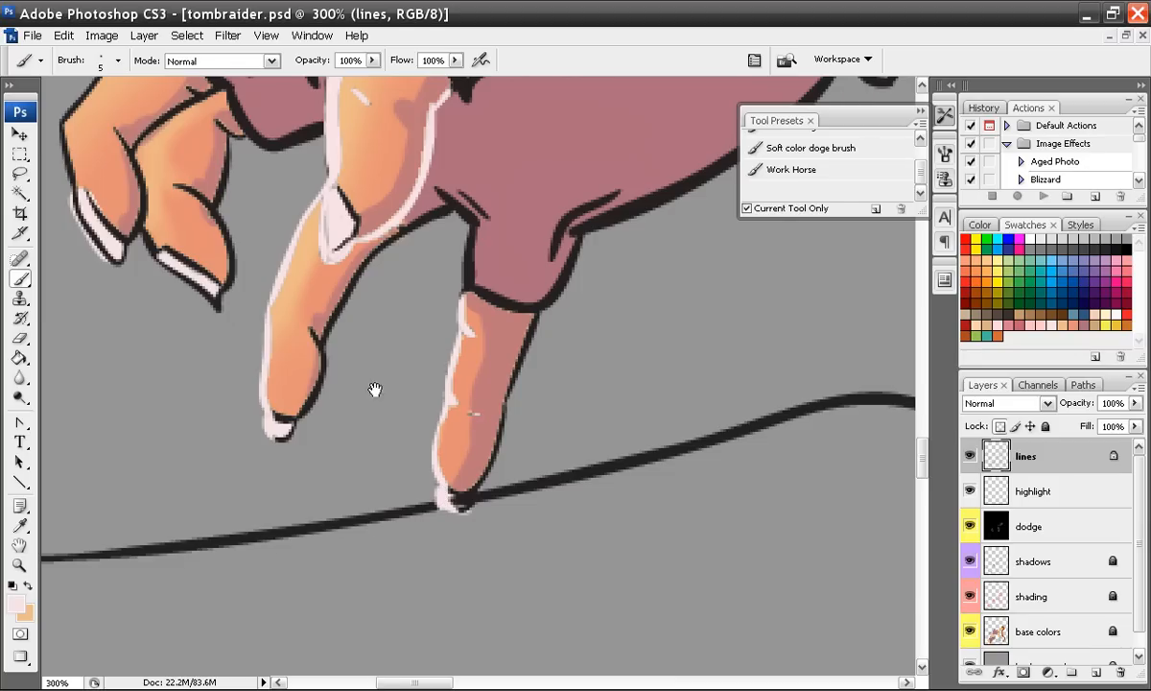
Step: Recolor the farthest finger's outer outline pale pink and fade it toward the glove with a soft 38 px brush
drag(375, 391, 479, 575)
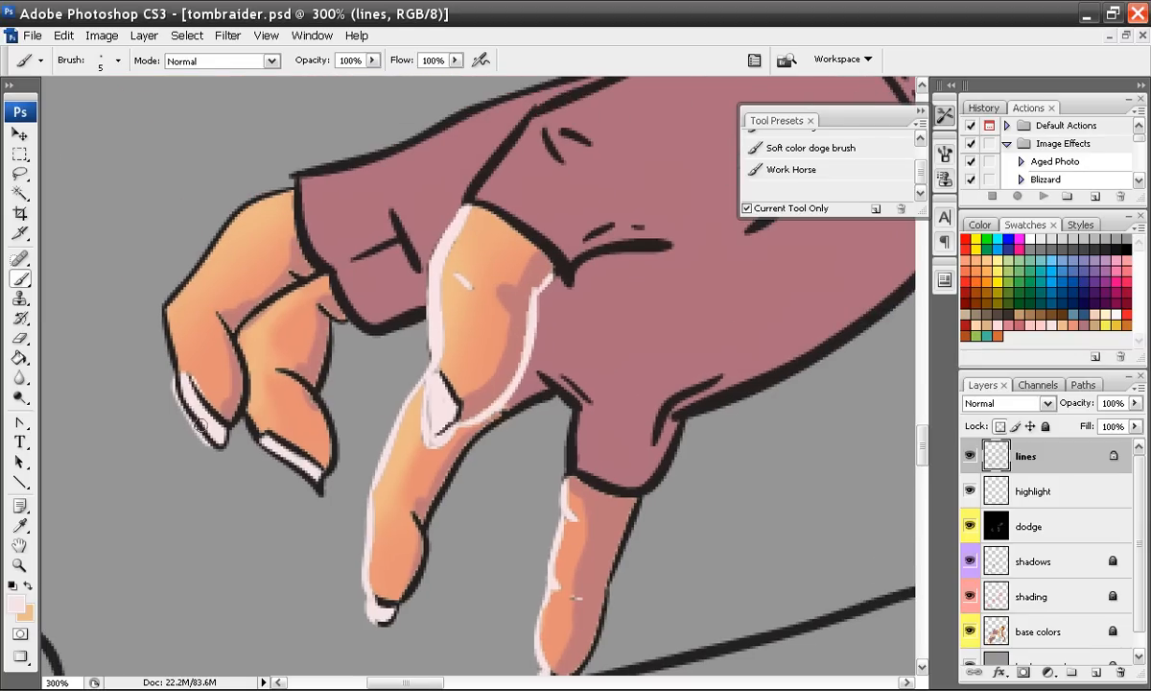
mouse_move(203, 433)
mouse_down()
mouse_move(165, 364)
mouse_move(152, 293)
mouse_move(183, 281)
mouse_up()
right_click(205, 266)
click(344, 405)
click(255, 301)
click(191, 261)
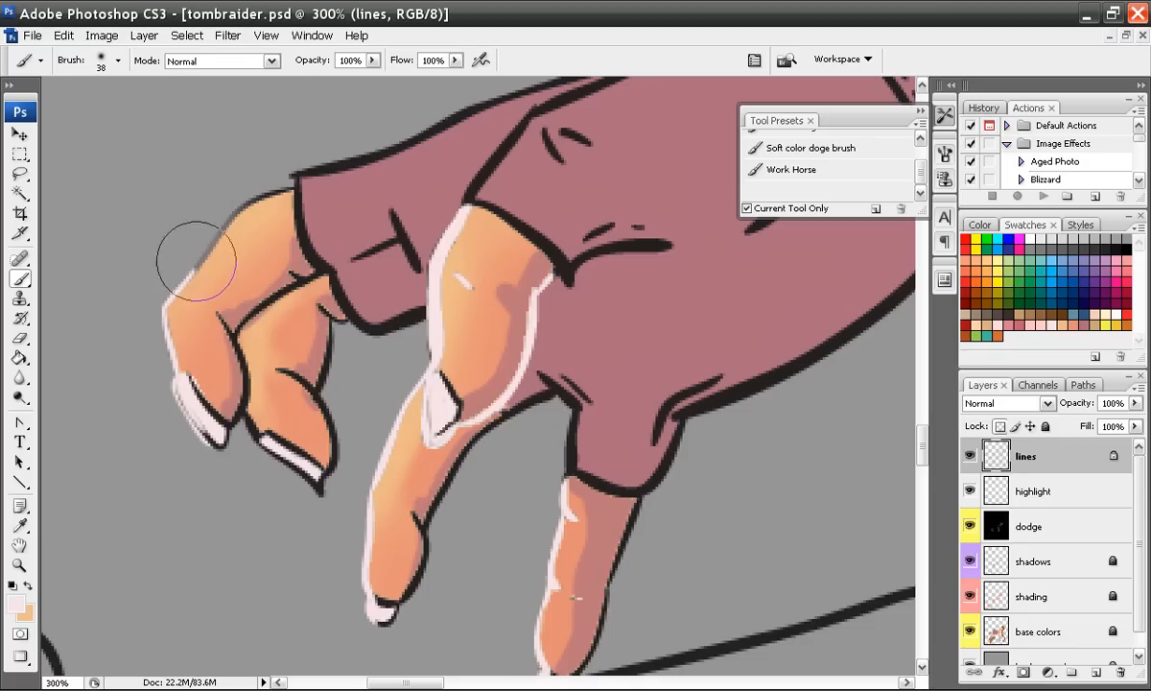
Step: Check the recolored finger outlines in the context of the whole figure
key(ctrl+minus)
key(ctrl+minus)
key(ctrl+minus)
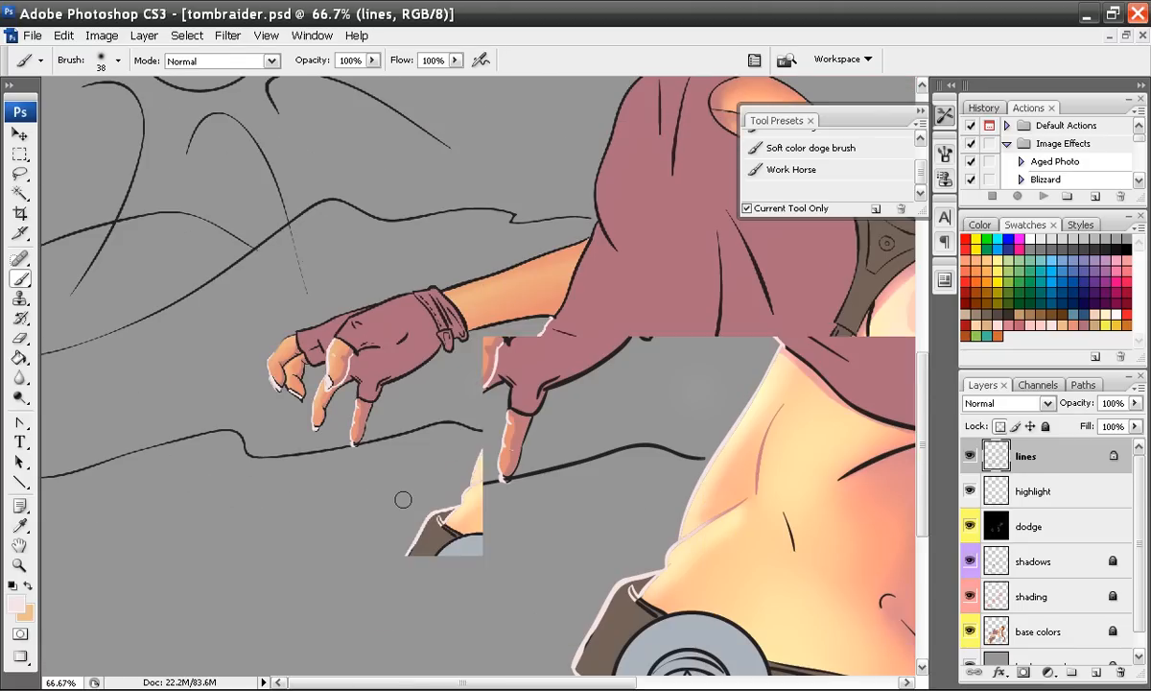
key(ctrl+minus)
key(ctrl+minus)
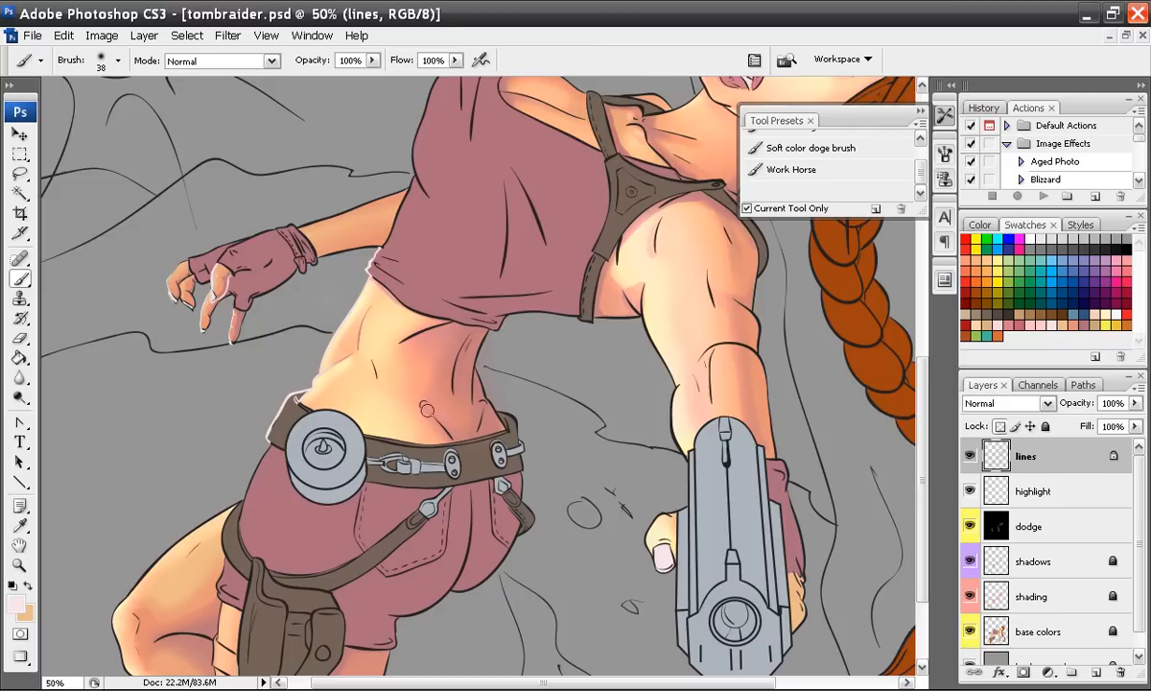
key(ctrl+minus)
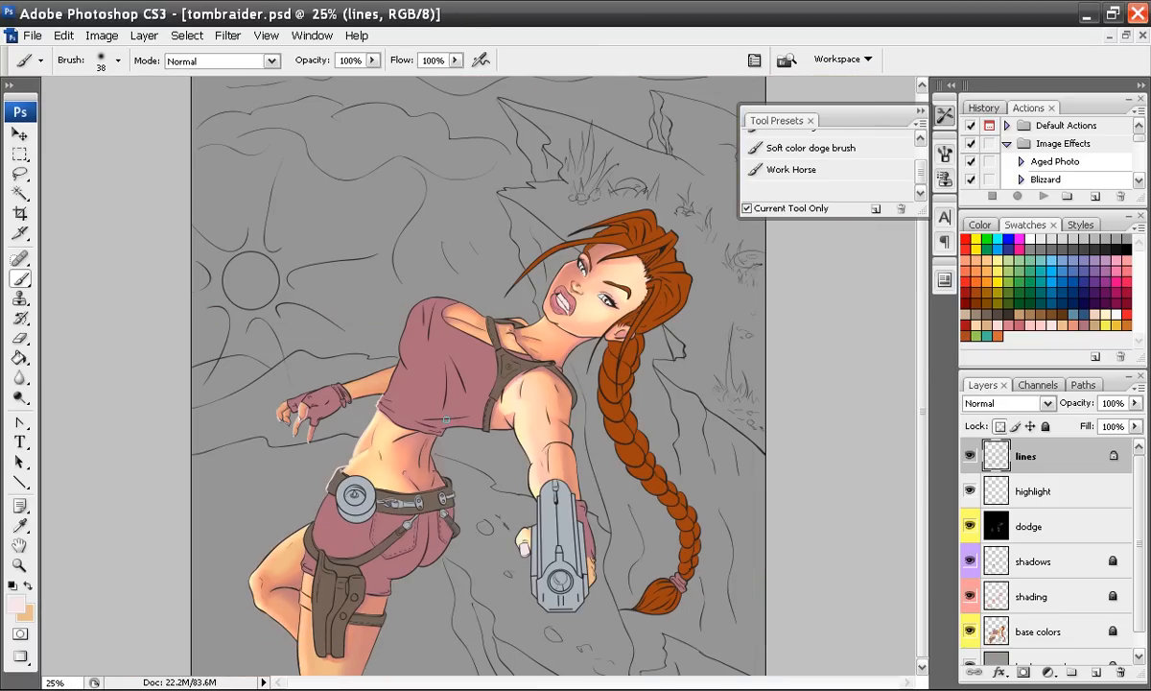